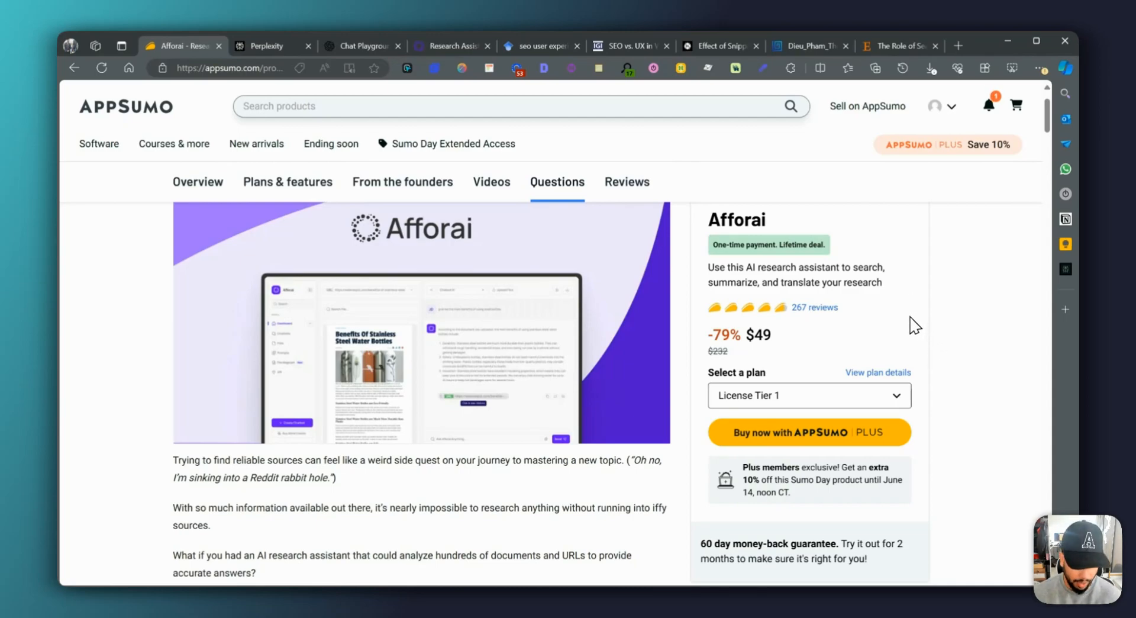
# Examine the Afforai deal's plans and features, highlighting the "1,000 one-time API credits" line under License Tier 1
pyautogui.scroll(-4, 911, 326)
pyautogui.scroll(-2, 494, 370)
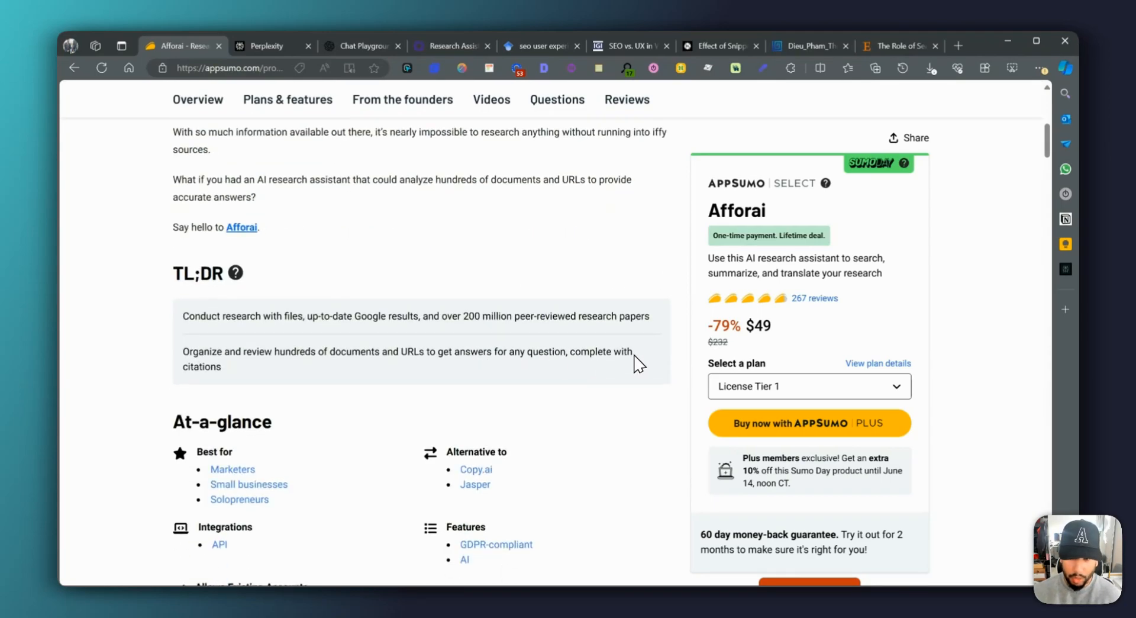
pyautogui.scroll(-1, 618, 364)
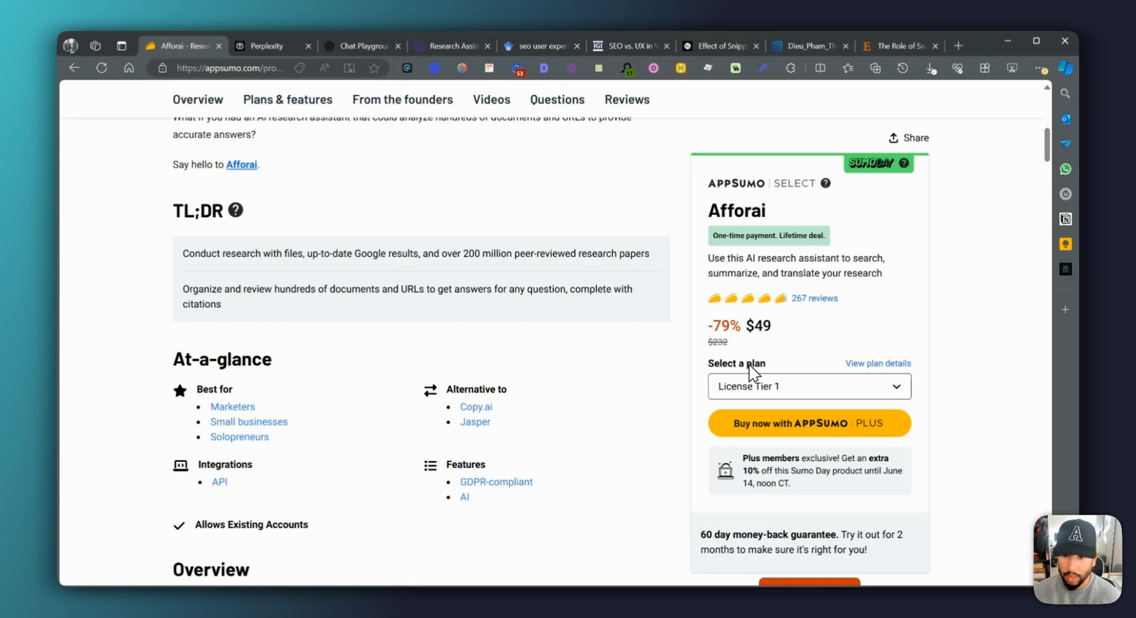
pyautogui.scroll(-20, 573, 370)
pyautogui.scroll(-10, 573, 370)
pyautogui.scroll(10, 573, 367)
pyautogui.scroll(-8, 573, 367)
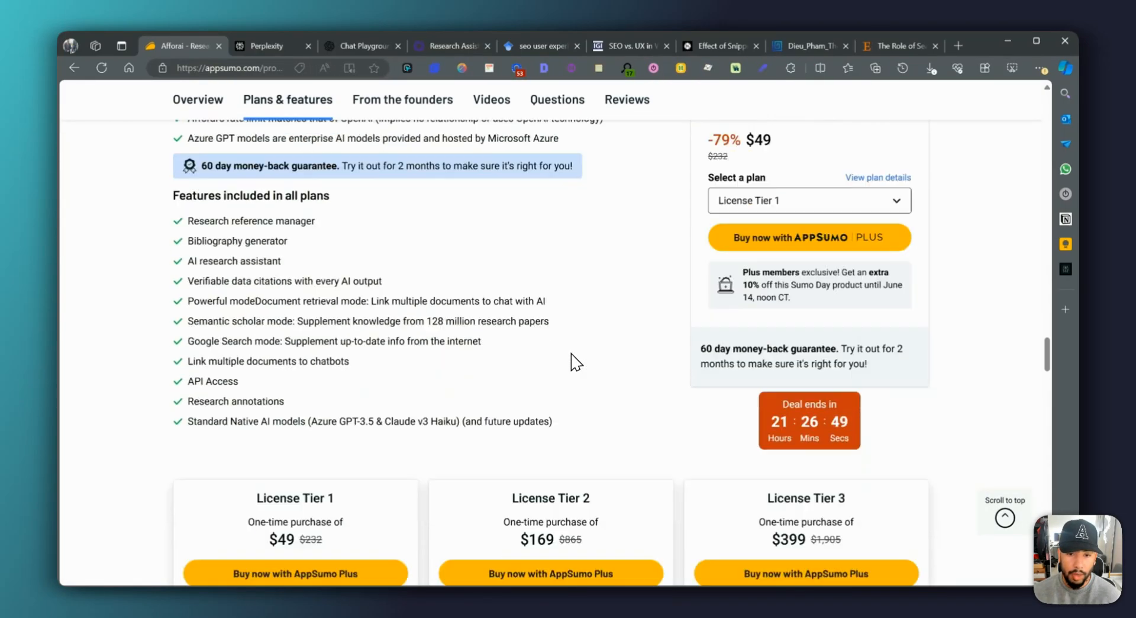
pyautogui.scroll(-10, 573, 363)
pyautogui.scroll(5, 299, 361)
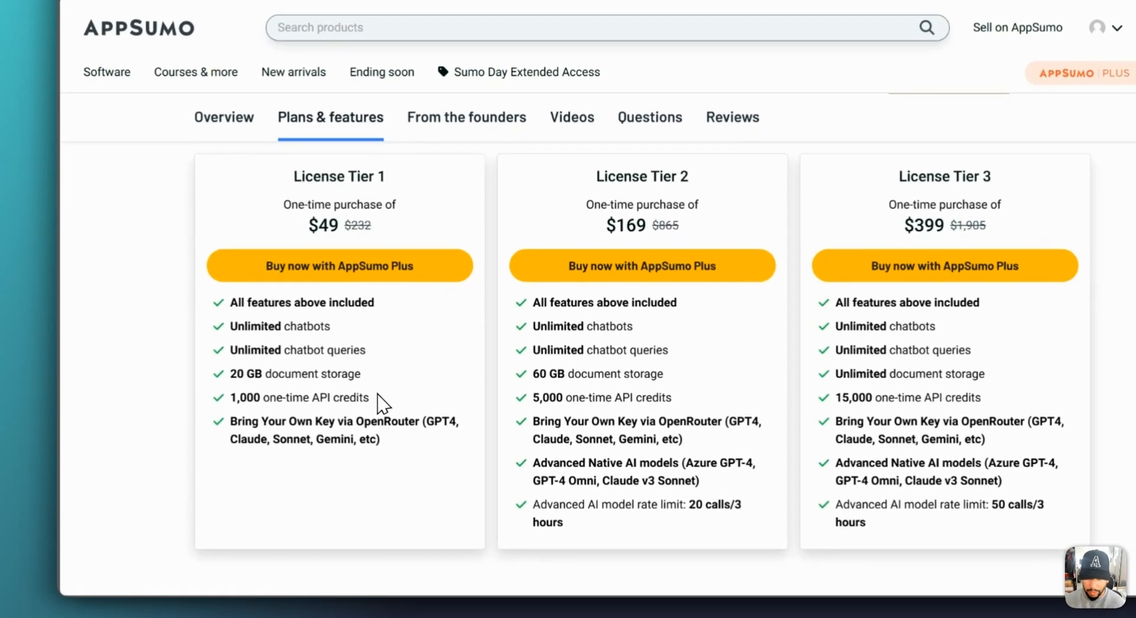
pyautogui.moveTo(323, 418); pyautogui.dragTo(202, 417)
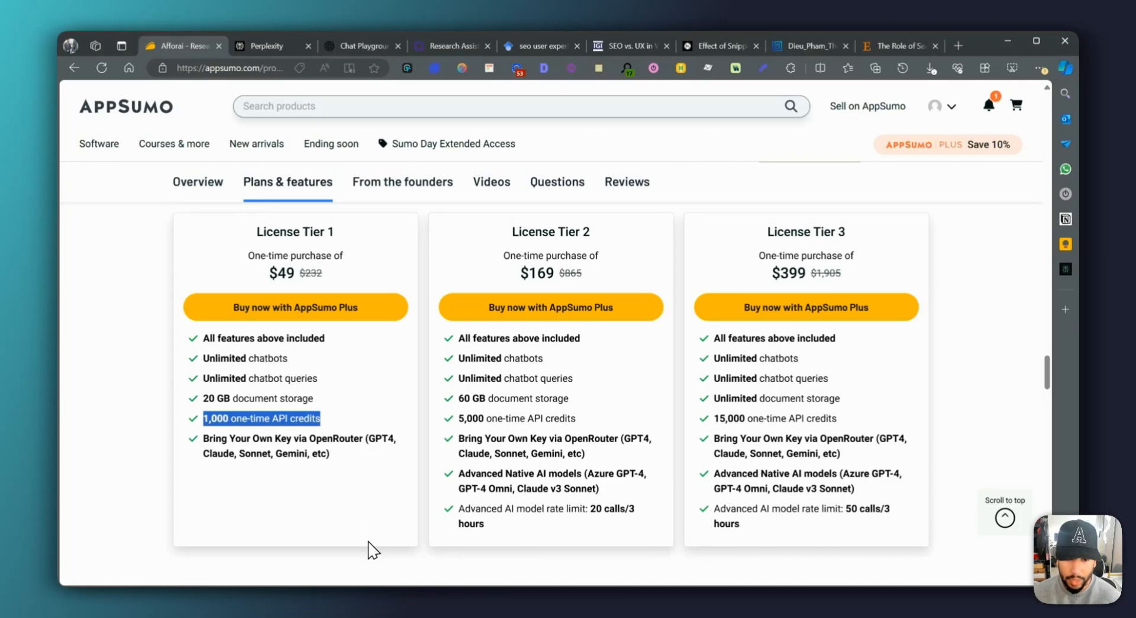
pyautogui.scroll(-1, 540, 489)
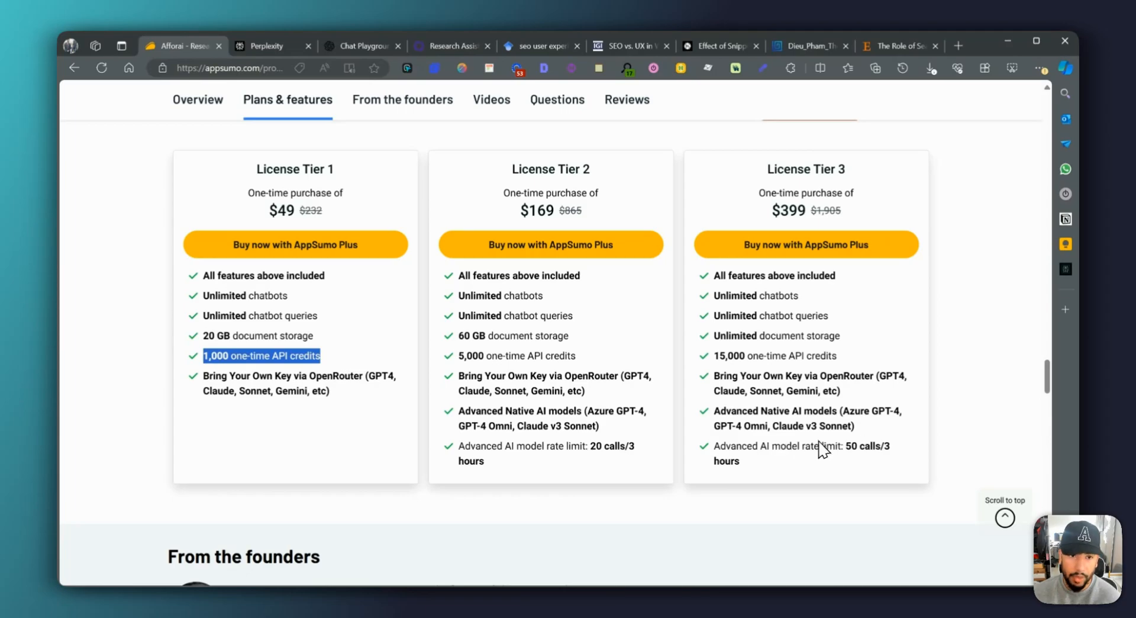
# Review the Afforai overview section, covering document types, the AI research assistant, supported languages and the research modes
pyautogui.scroll(15, 847, 451)
pyautogui.scroll(3, 411, 283)
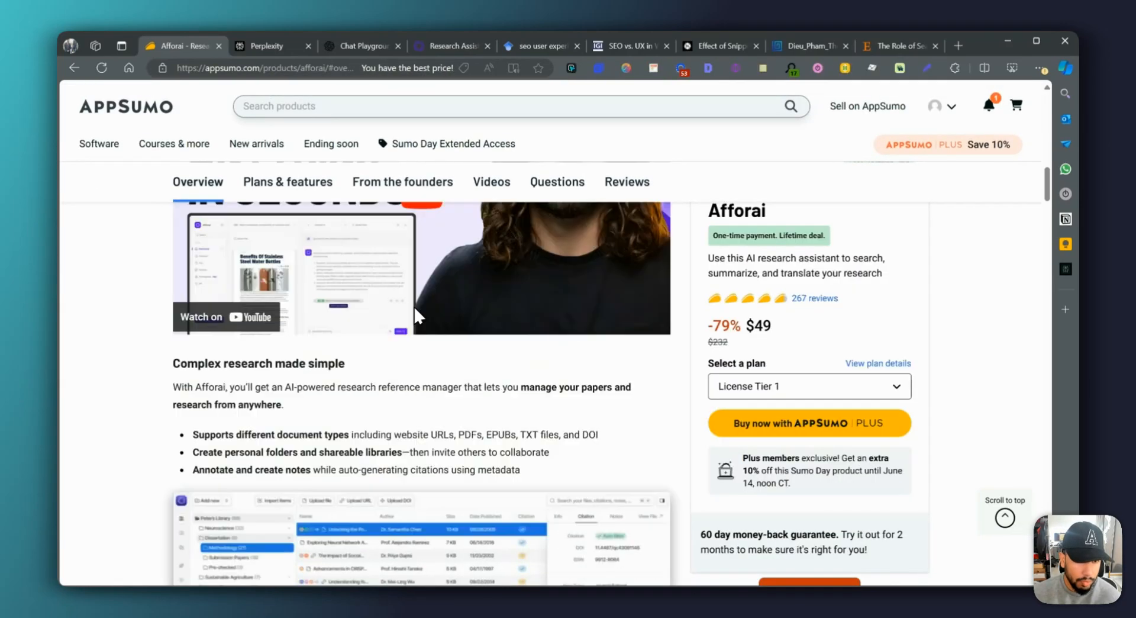
pyautogui.scroll(-2, 402, 305)
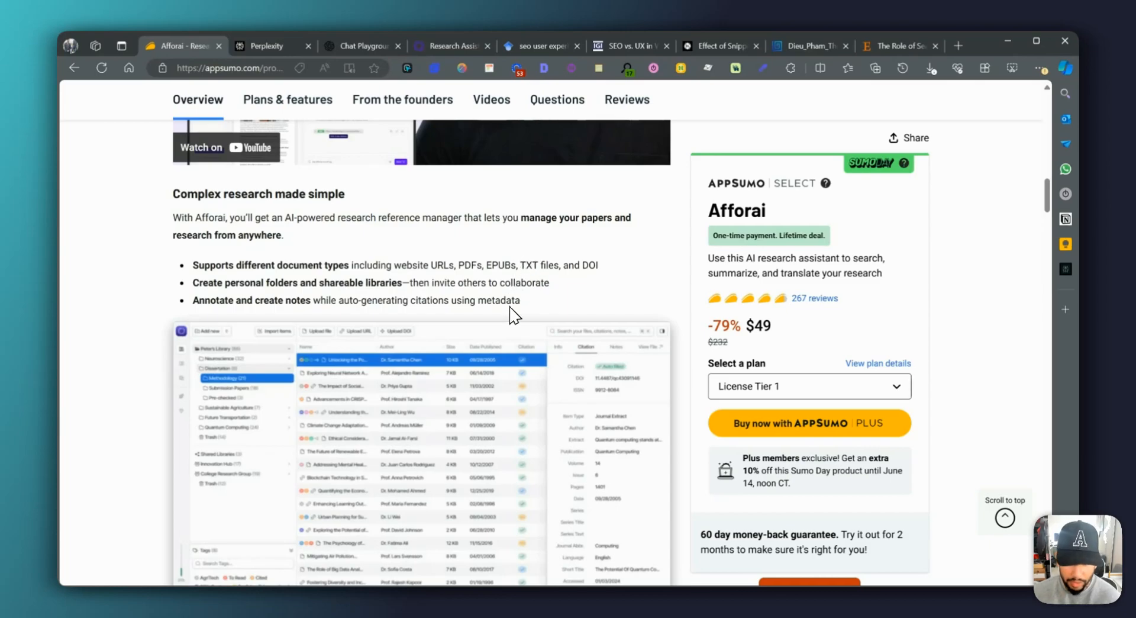
pyautogui.scroll(-1, 517, 309)
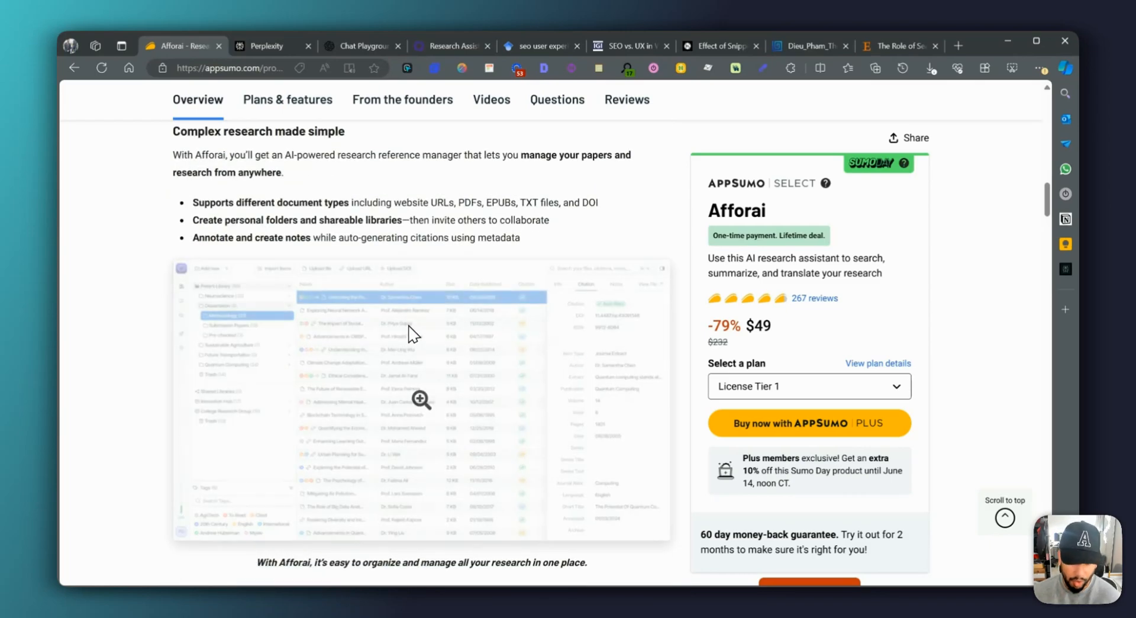
pyautogui.scroll(-2, 509, 461)
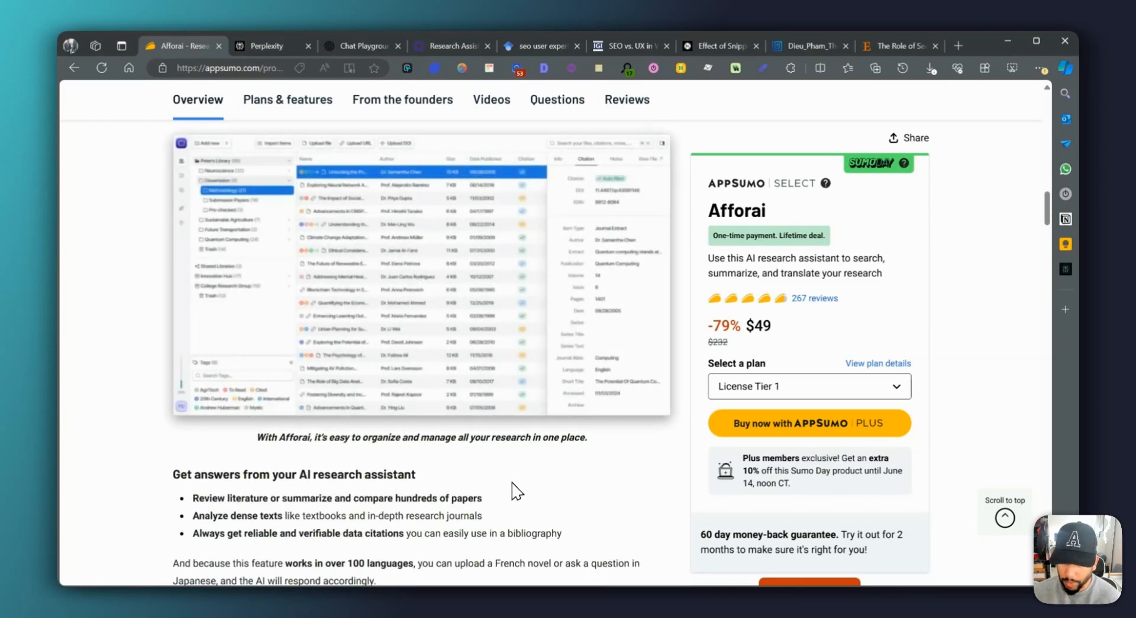
pyautogui.scroll(-2, 522, 467)
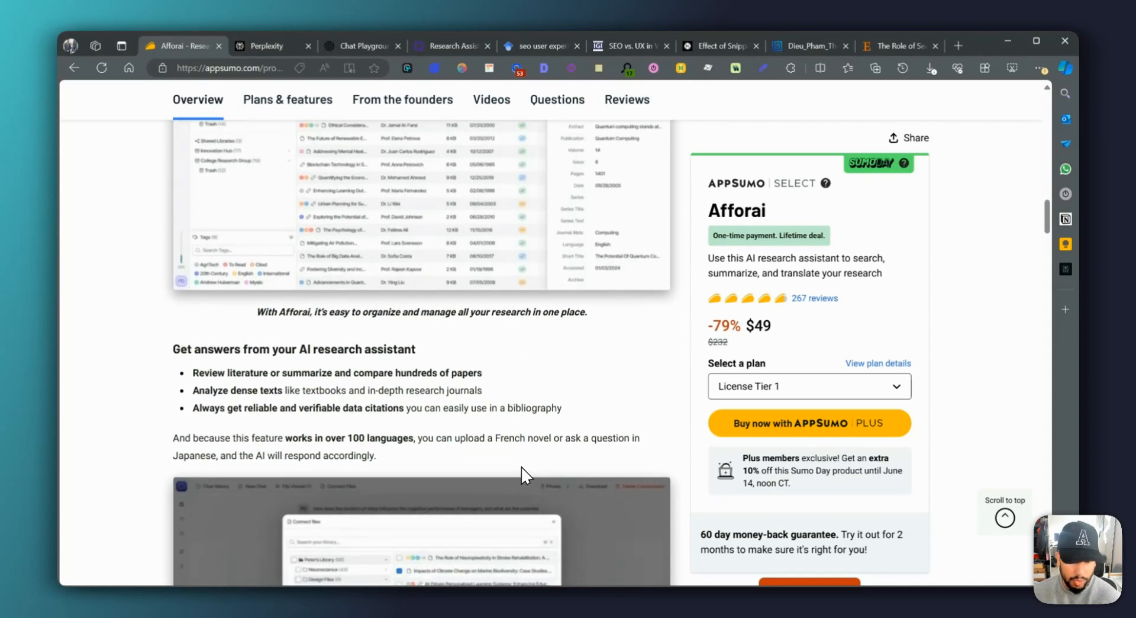
pyautogui.scroll(-2, 489, 438)
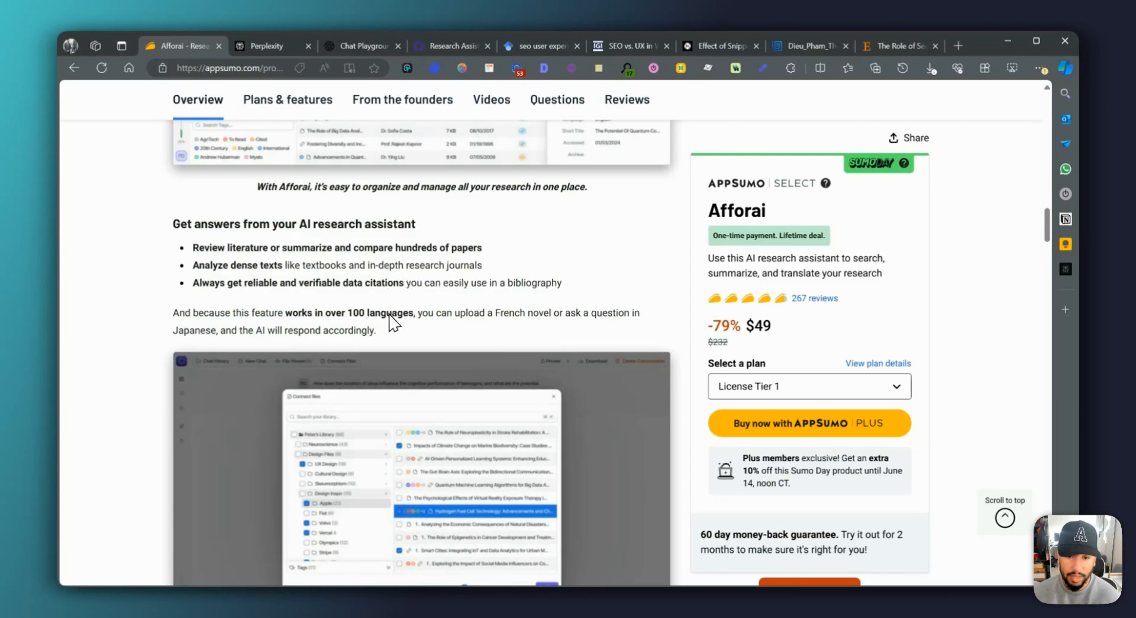
pyautogui.scroll(-2, 392, 319)
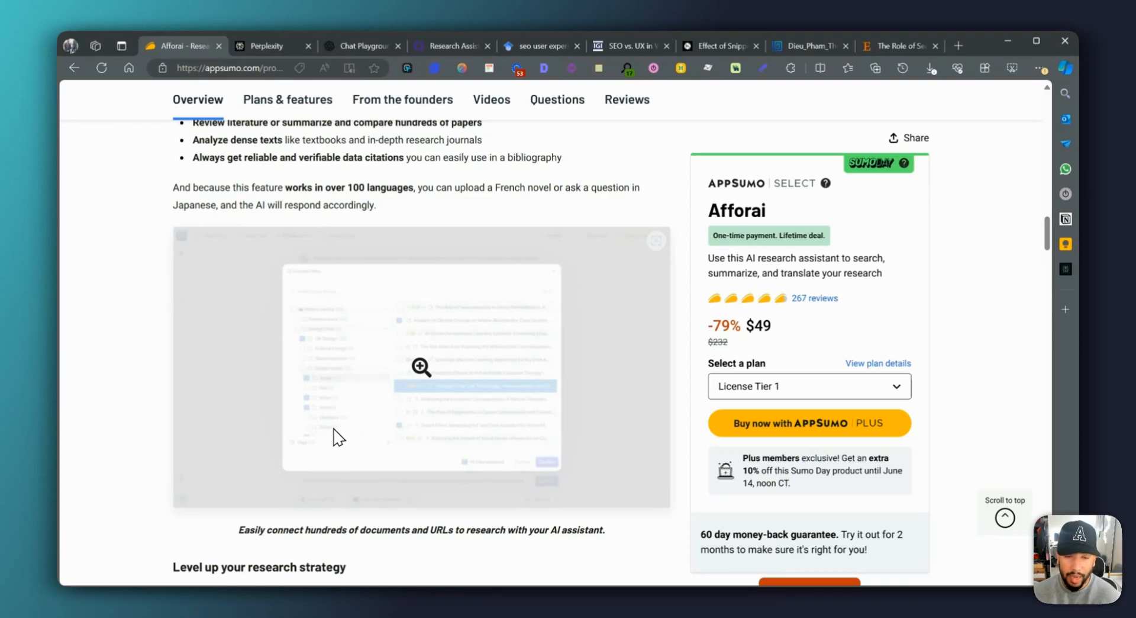
pyautogui.scroll(-4, 355, 456)
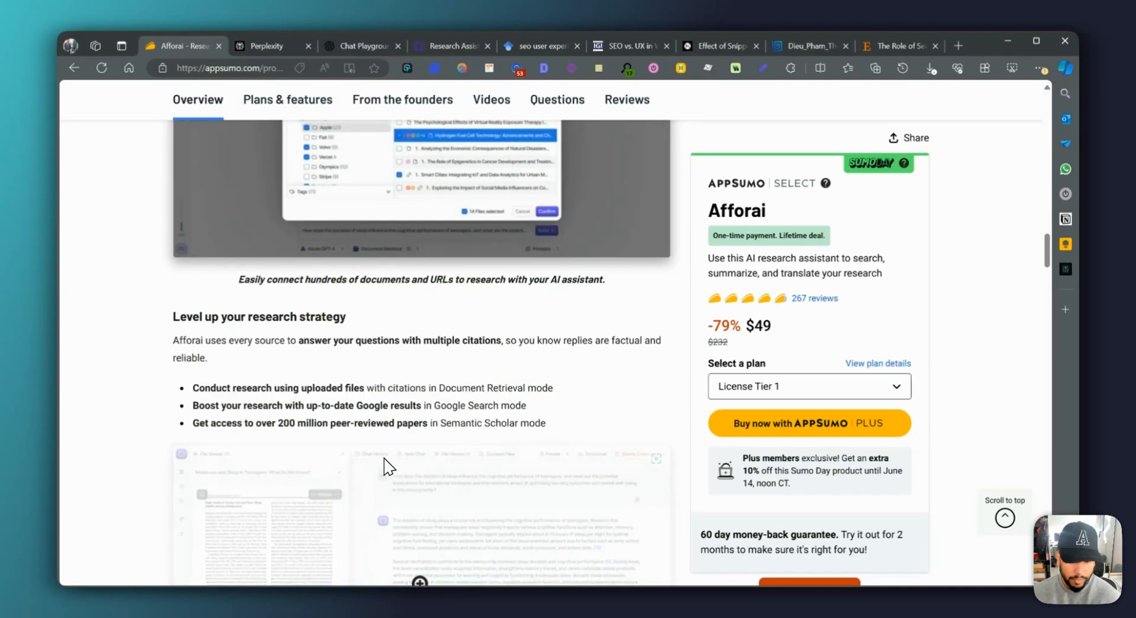
pyautogui.scroll(-12, 396, 470)
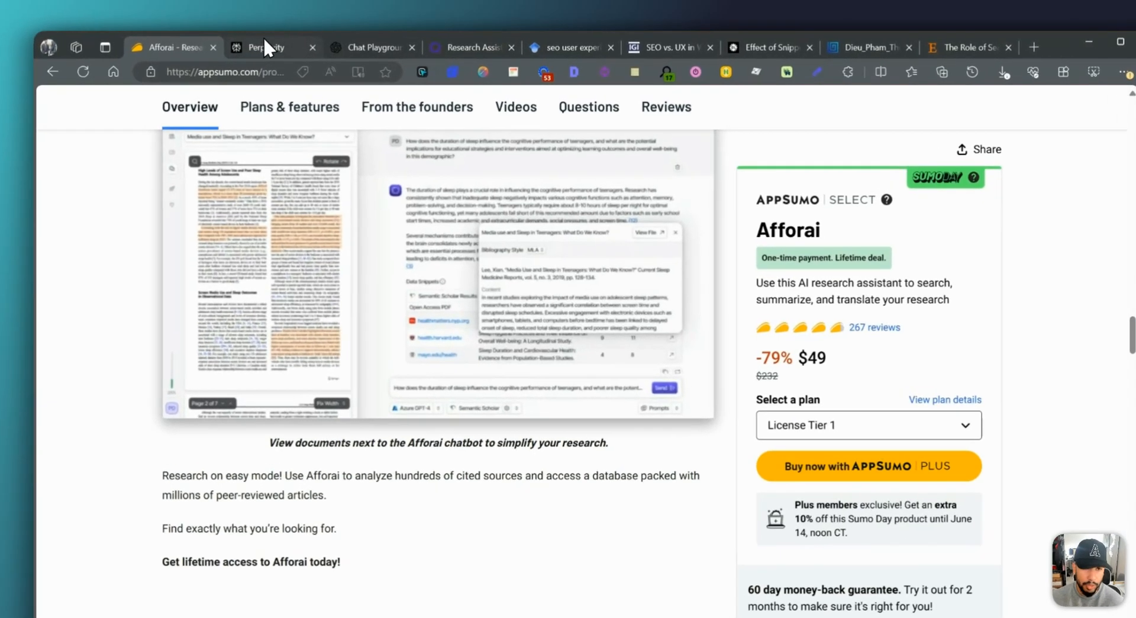
# View the Perplexity home page and its question box, and return to the Afforai deal page
pyautogui.click(274, 45)
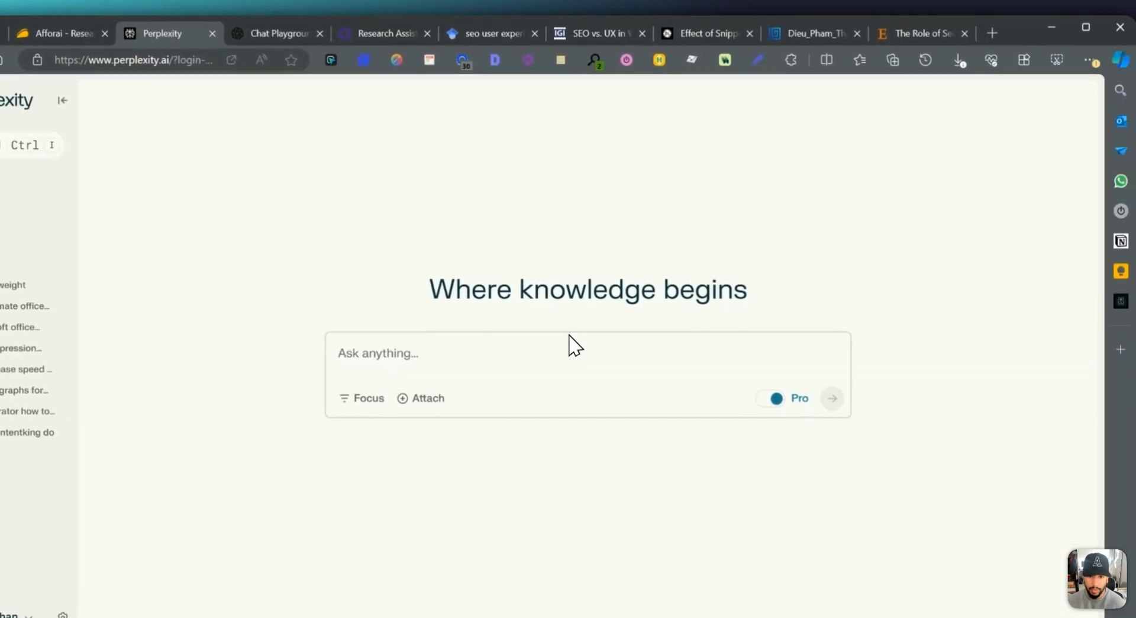
pyautogui.click(526, 373)
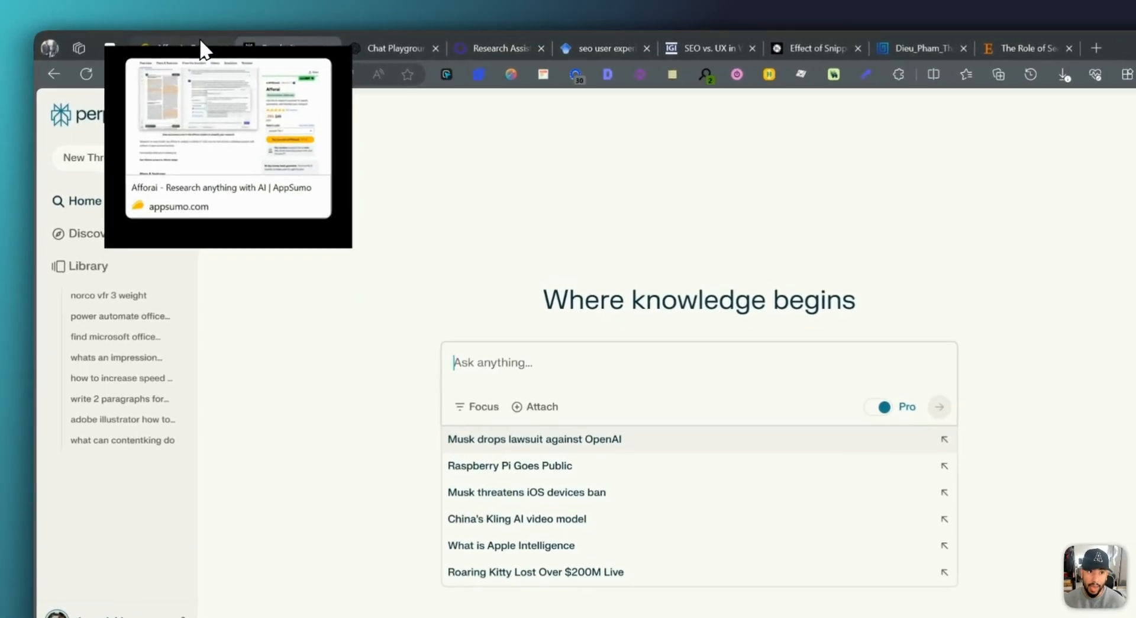
pyautogui.click(198, 40)
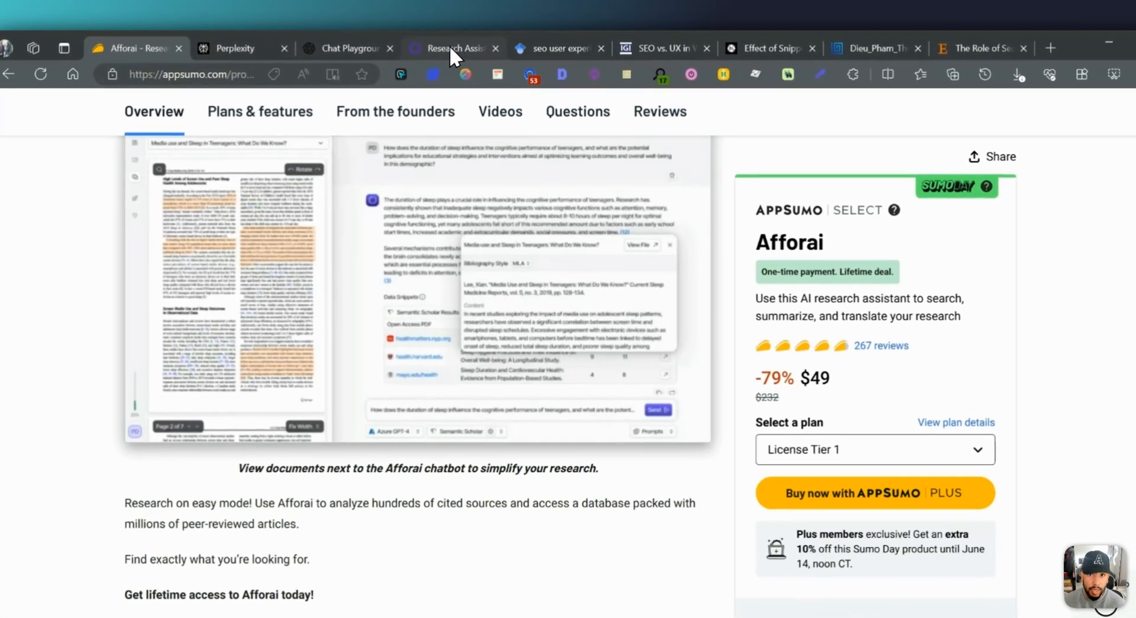
# Place the Afforai Research Assistant tab directly after the Perplexity tab and open the Afforai file library
pyautogui.moveTo(441, 45); pyautogui.dragTo(350, 55)
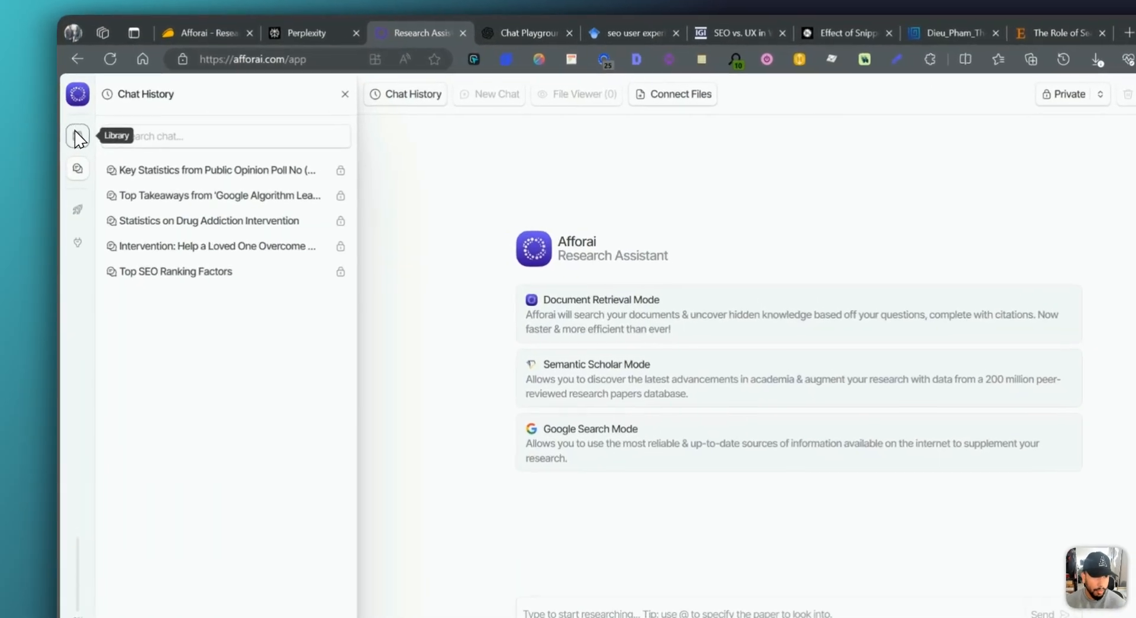
pyautogui.click(76, 134)
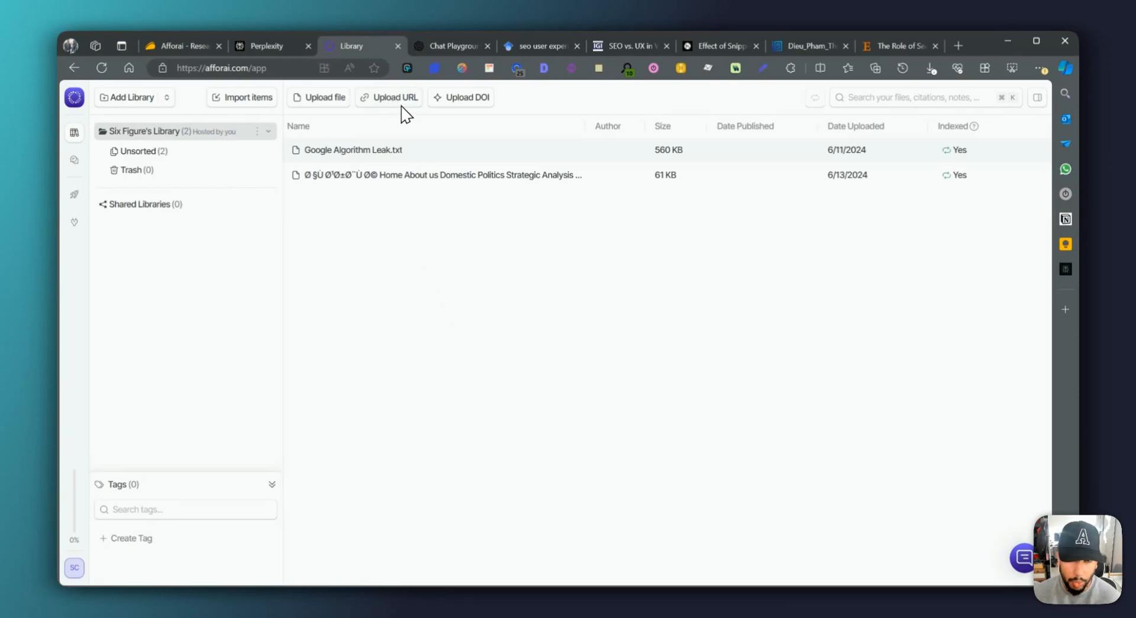
# Inspect the library's file upload and URL upload dialogs, including accepted formats, and close them without uploading anything
pyautogui.click(334, 98)
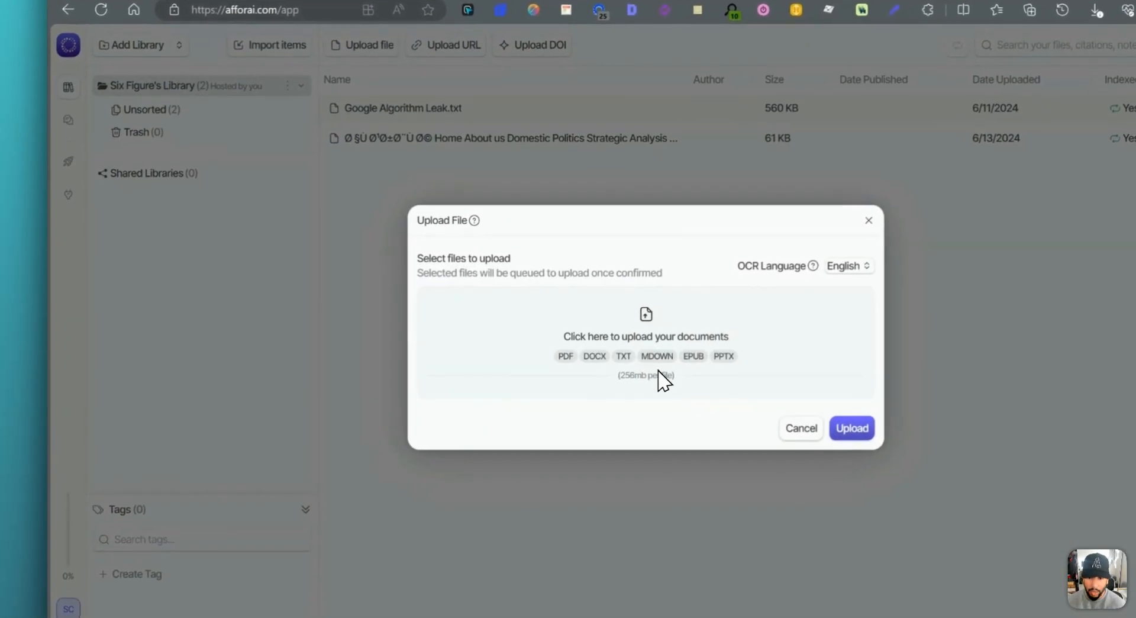
pyautogui.click(802, 427)
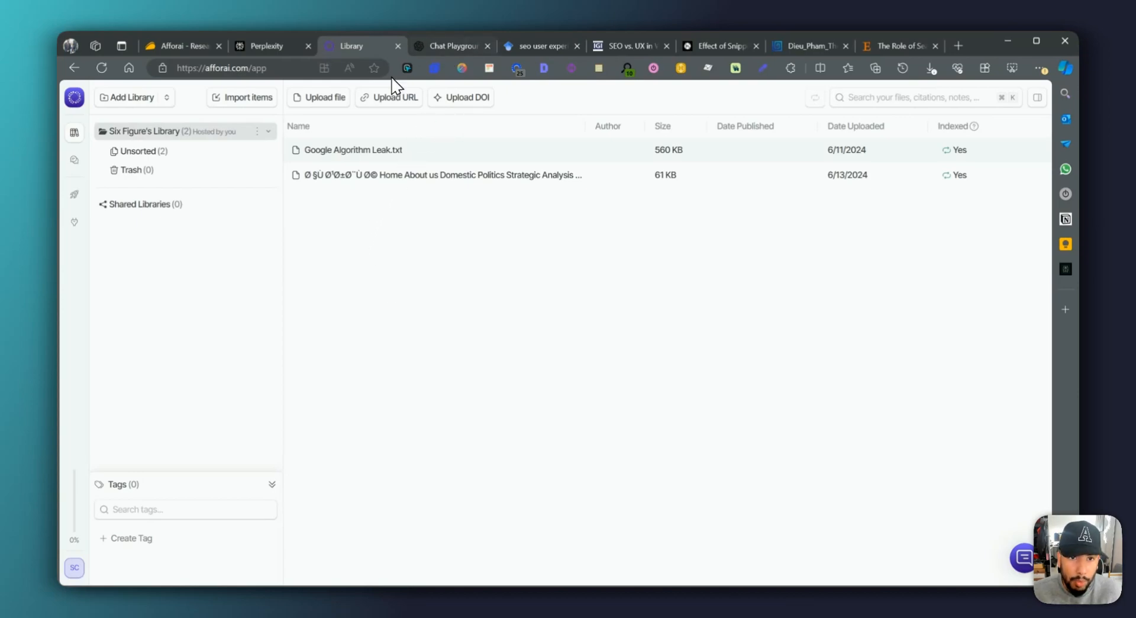
pyautogui.click(391, 97)
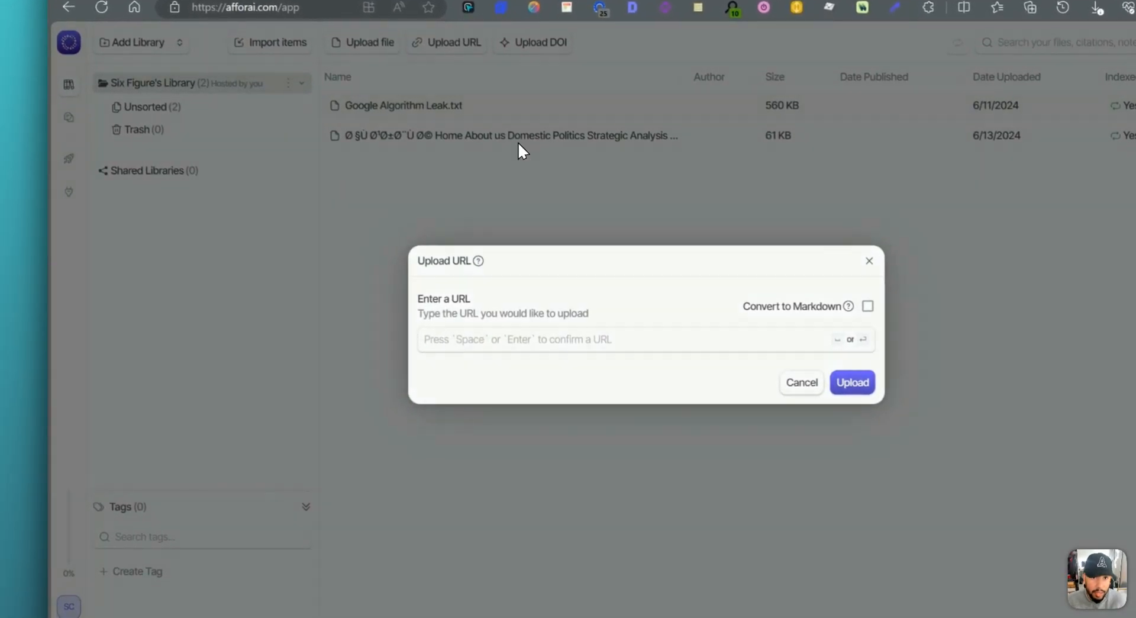
pyautogui.click(519, 142)
pyautogui.click(362, 42)
pyautogui.click(812, 453)
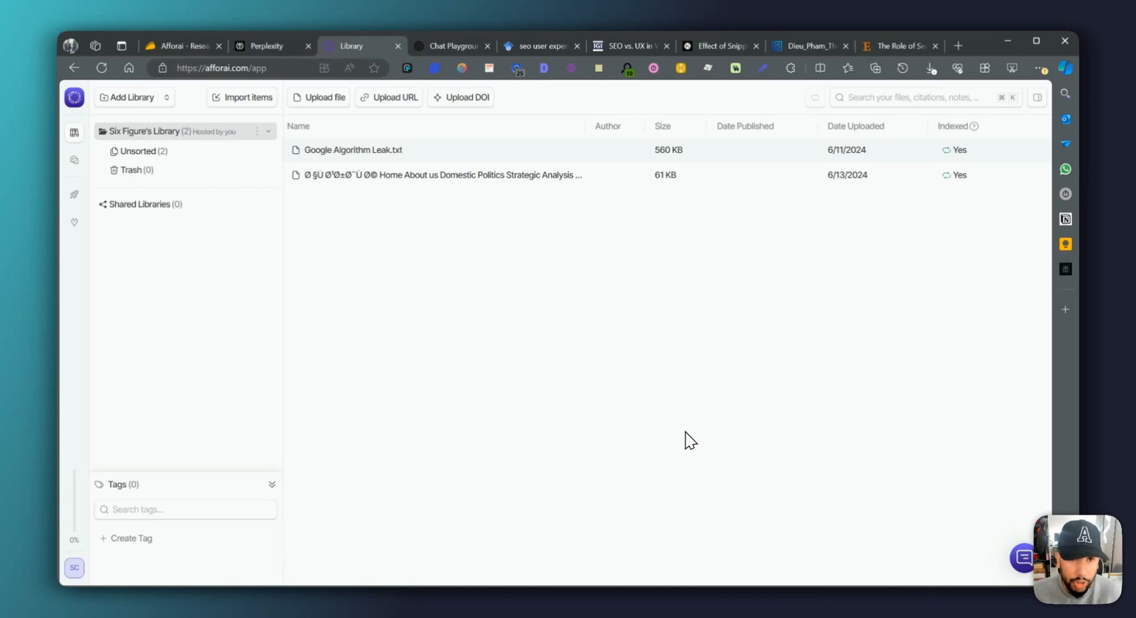
# Upload today's PDF from the Downloads folder to the Afforai library
pyautogui.click(320, 97)
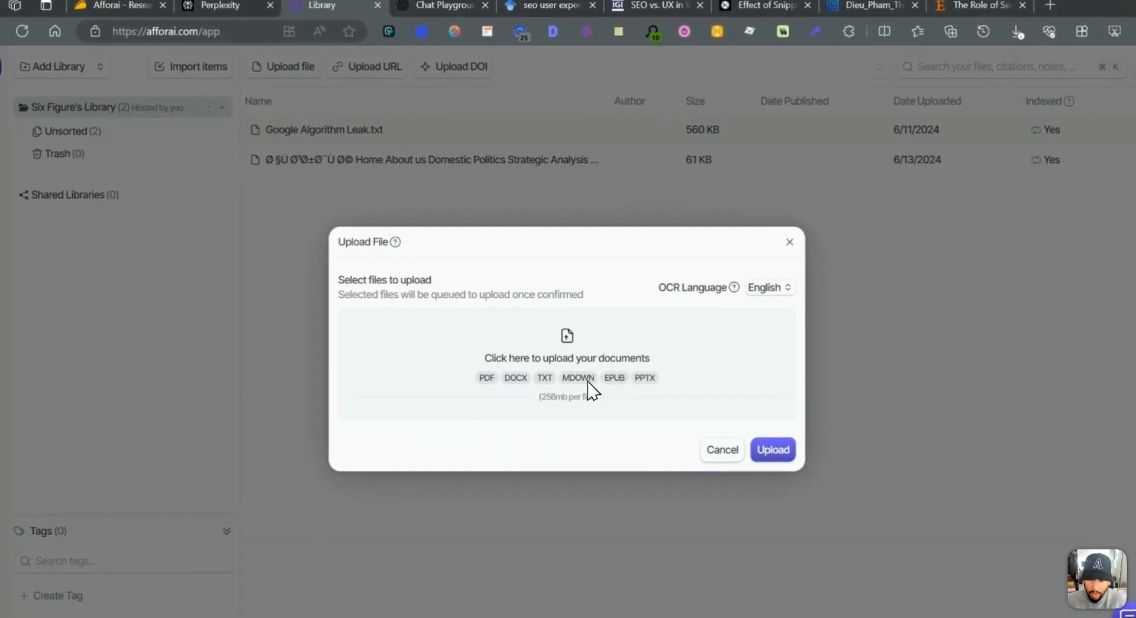
pyautogui.click(572, 370)
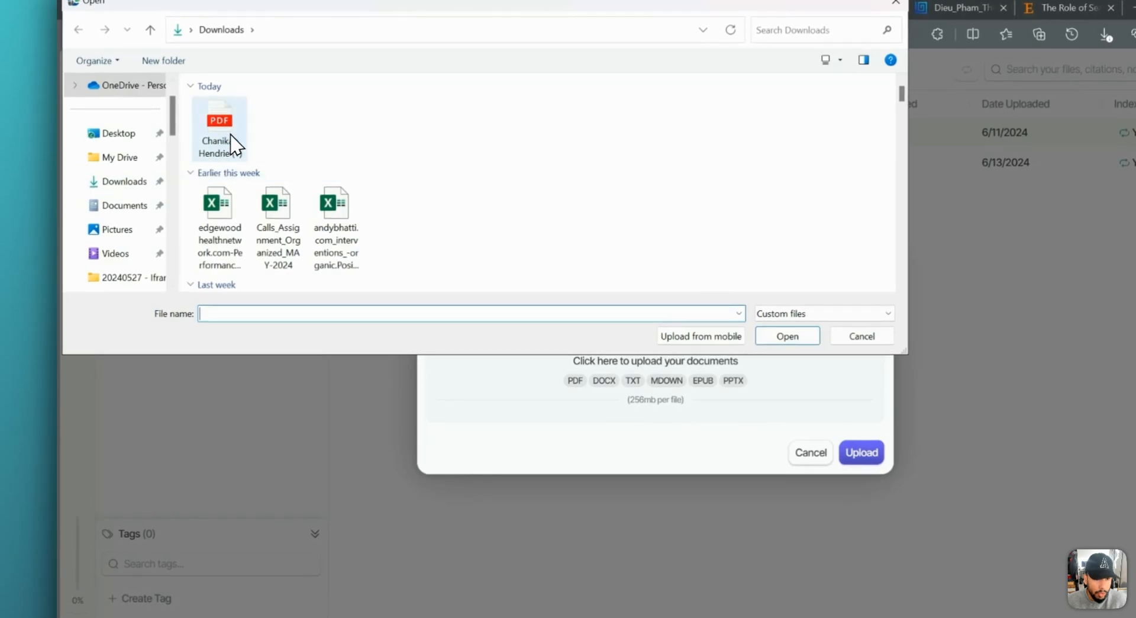
pyautogui.doubleClick(145, 131)
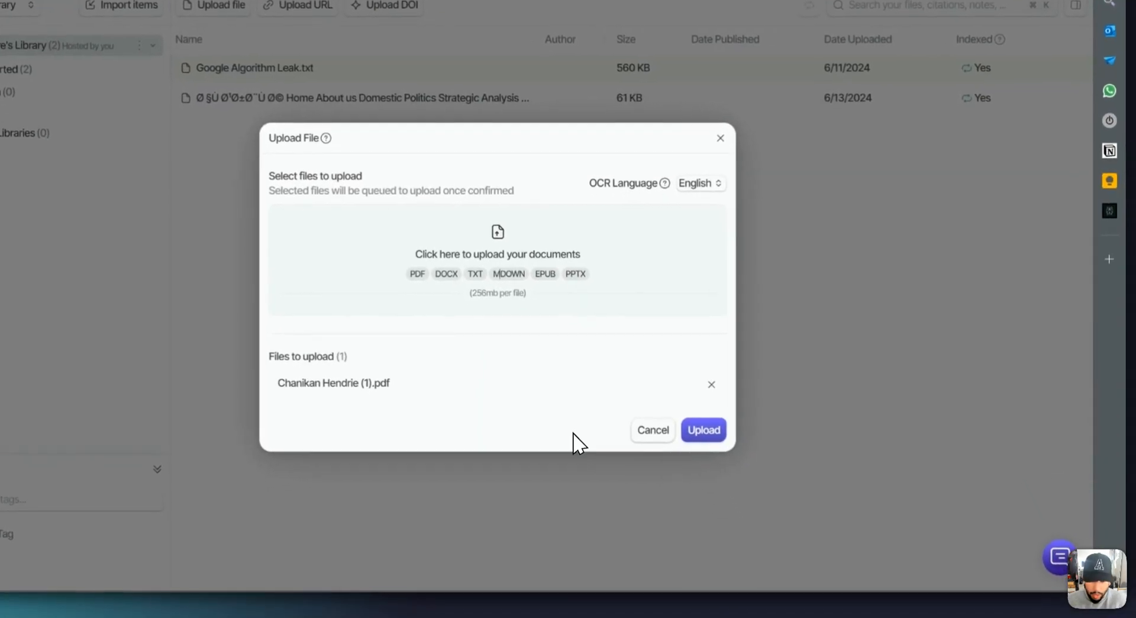
pyautogui.click(741, 424)
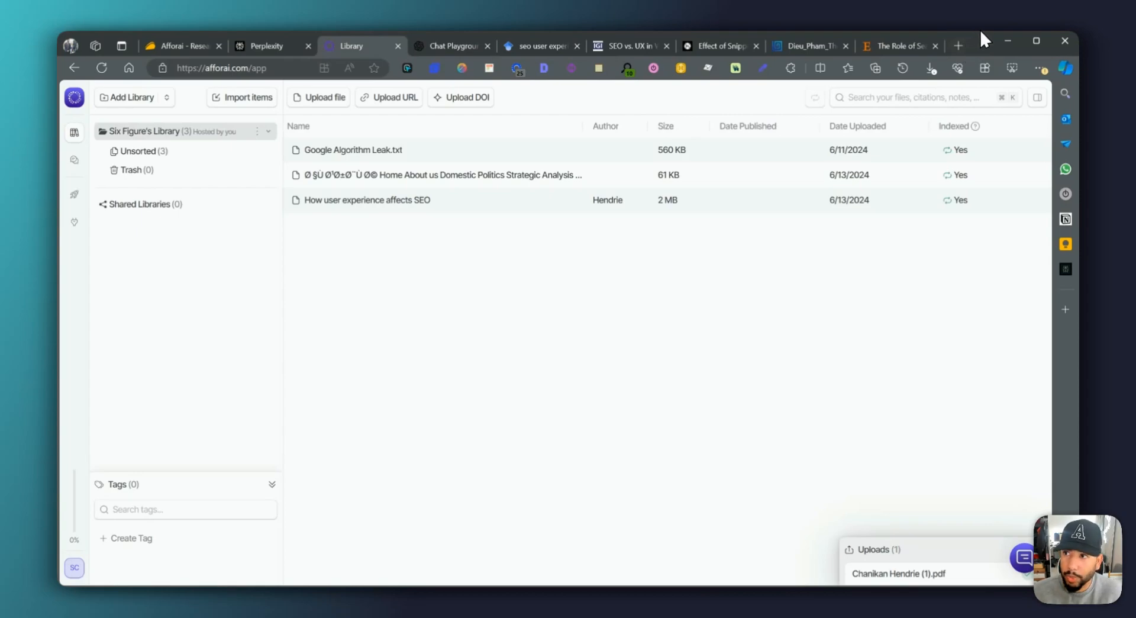
# Open scholar.google.com in a new browser tab
pyautogui.click(956, 45)
pyautogui.write('scholar')
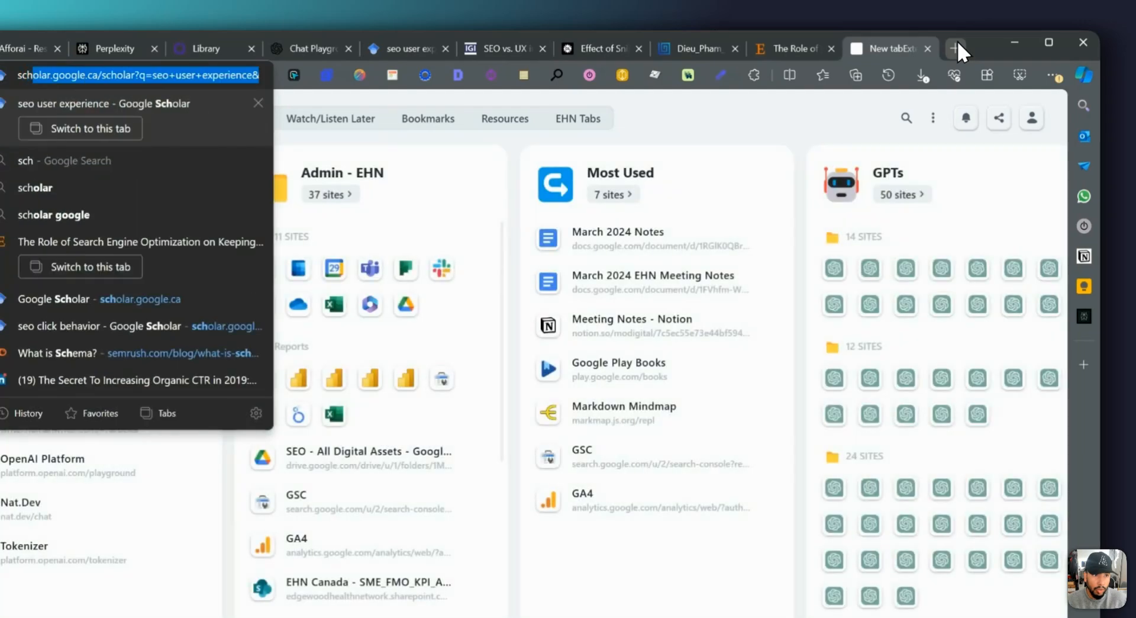
pyautogui.write('.google.com')
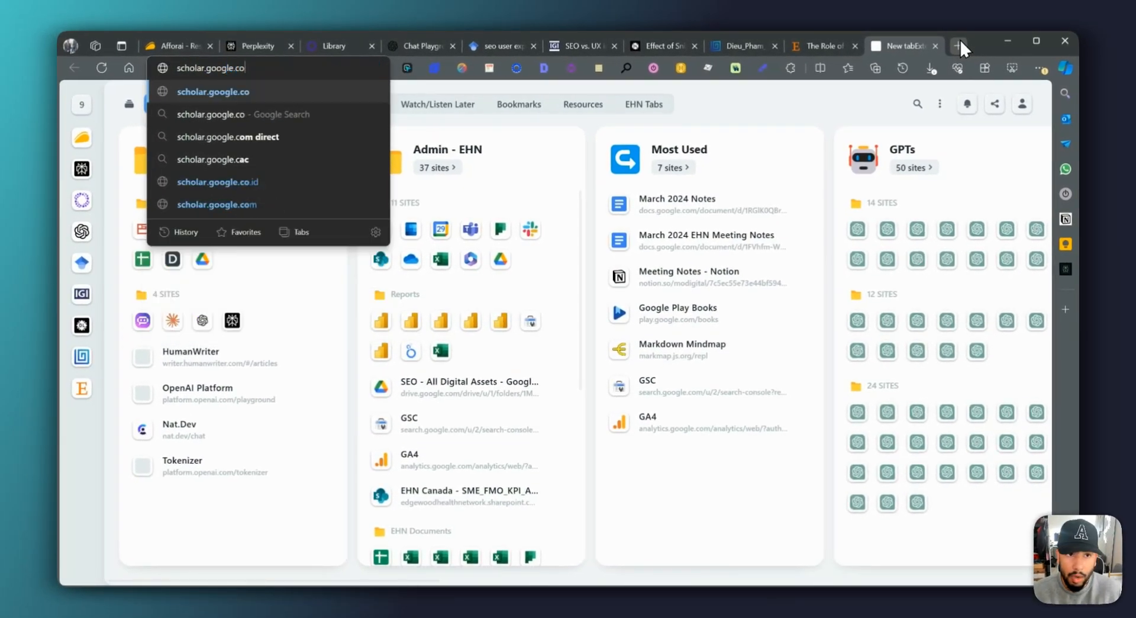
pyautogui.press('Return')
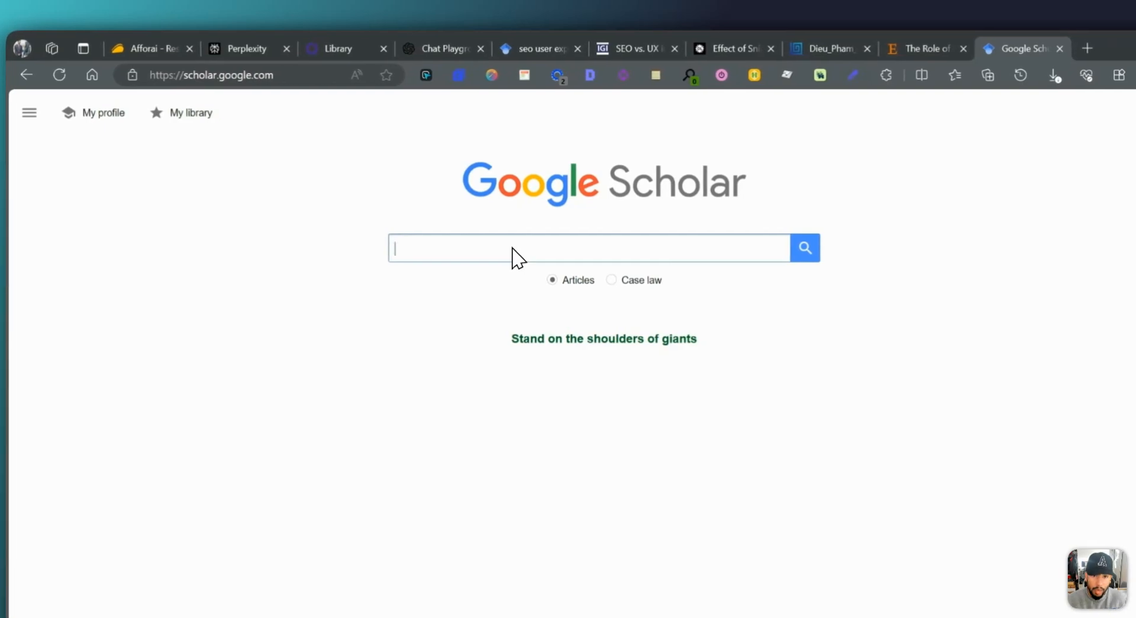
# Search Google Scholar for "user experience on seo" and look through the resulting articles
pyautogui.write('user experience on seo')
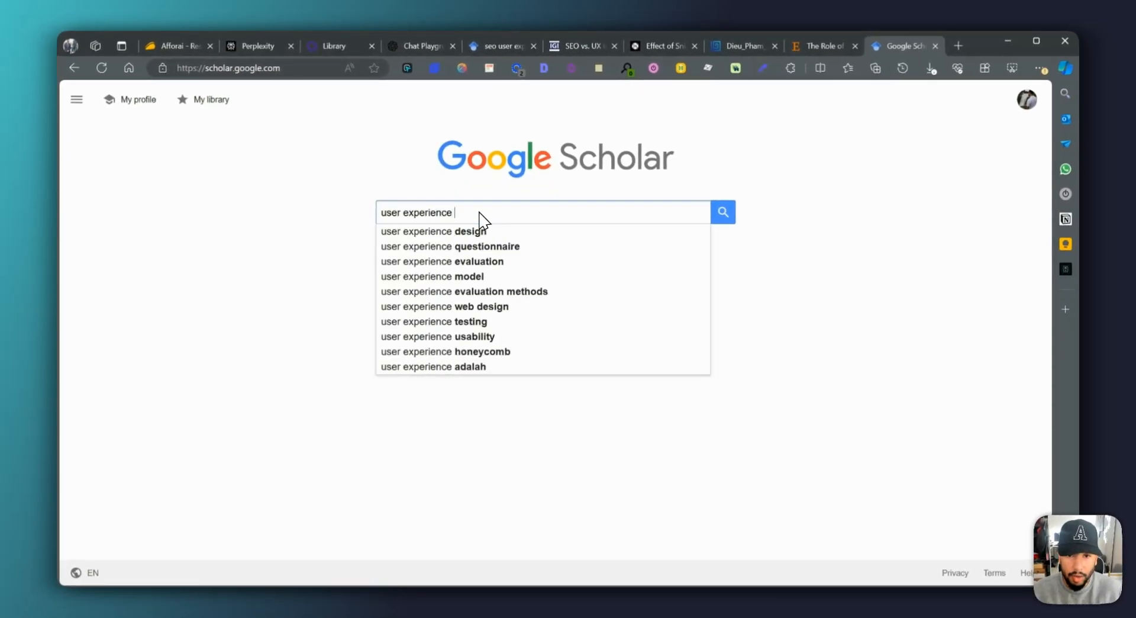
pyautogui.press('Return')
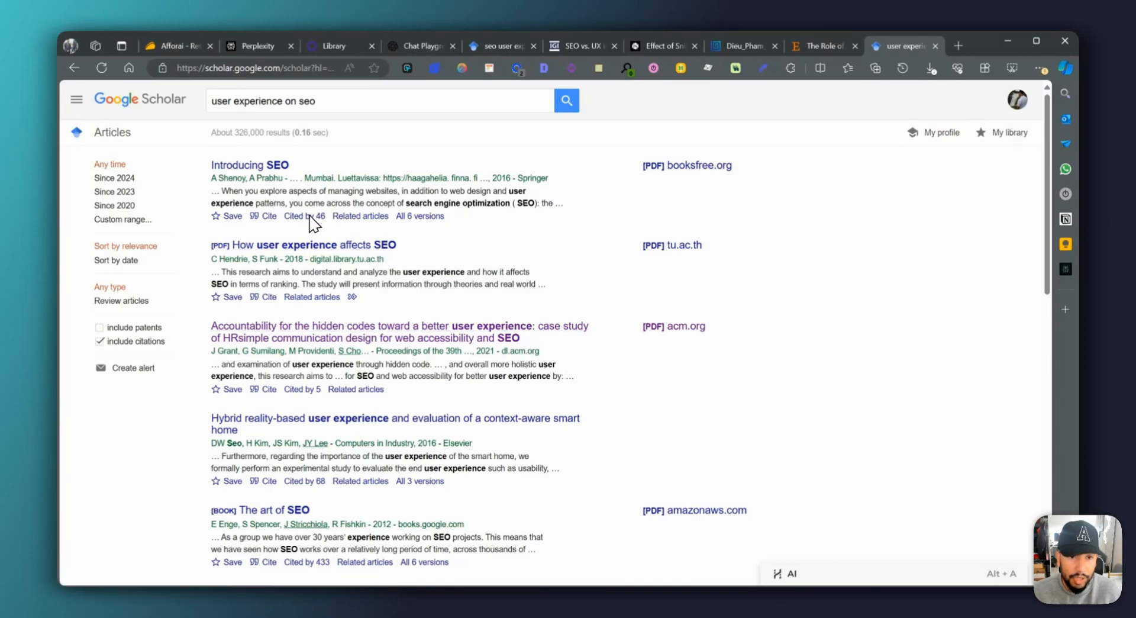
pyautogui.scroll(-2, 520, 467)
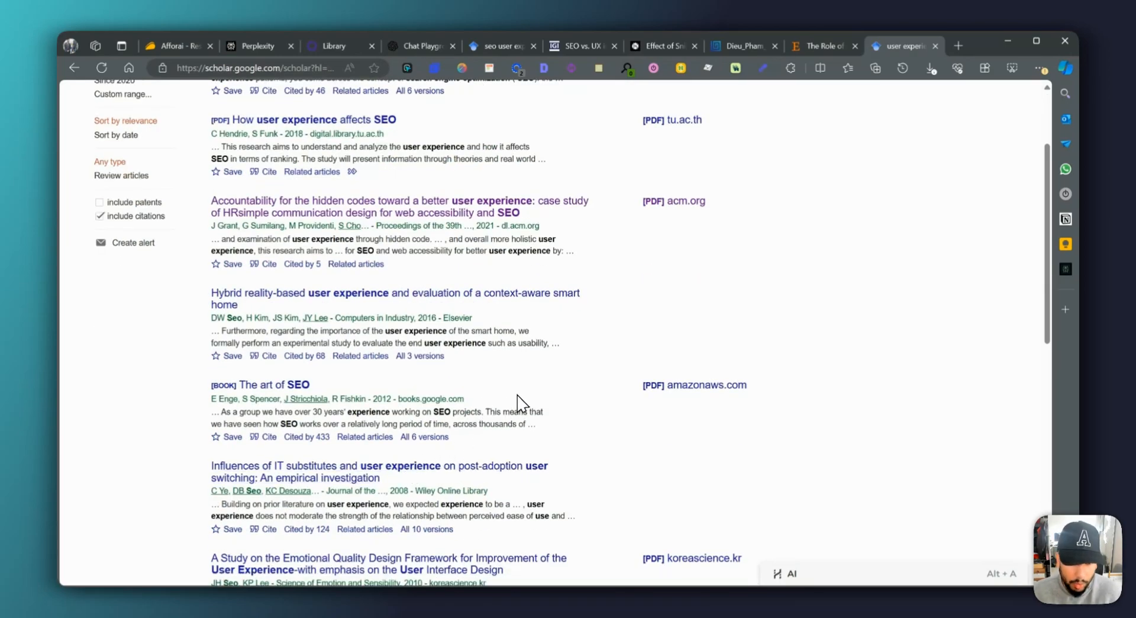
pyautogui.scroll(2, 859, 496)
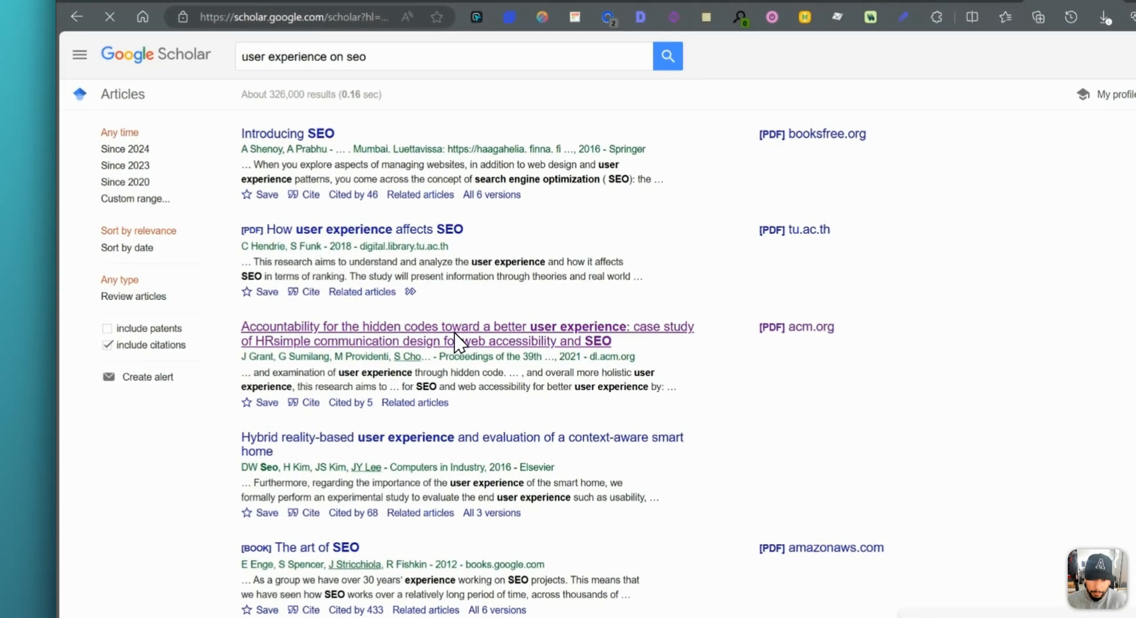
# Open the ACM paper on accountability for the hidden codes from the Scholar results and highlight its DOI
pyautogui.click(354, 331)
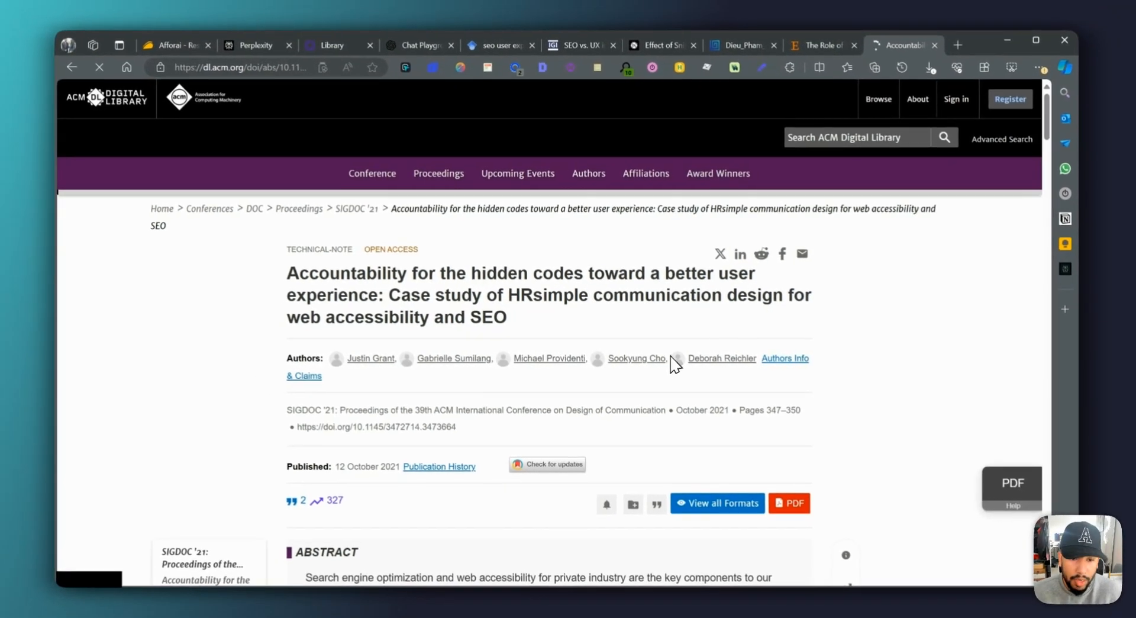
pyautogui.scroll(-1, 562, 385)
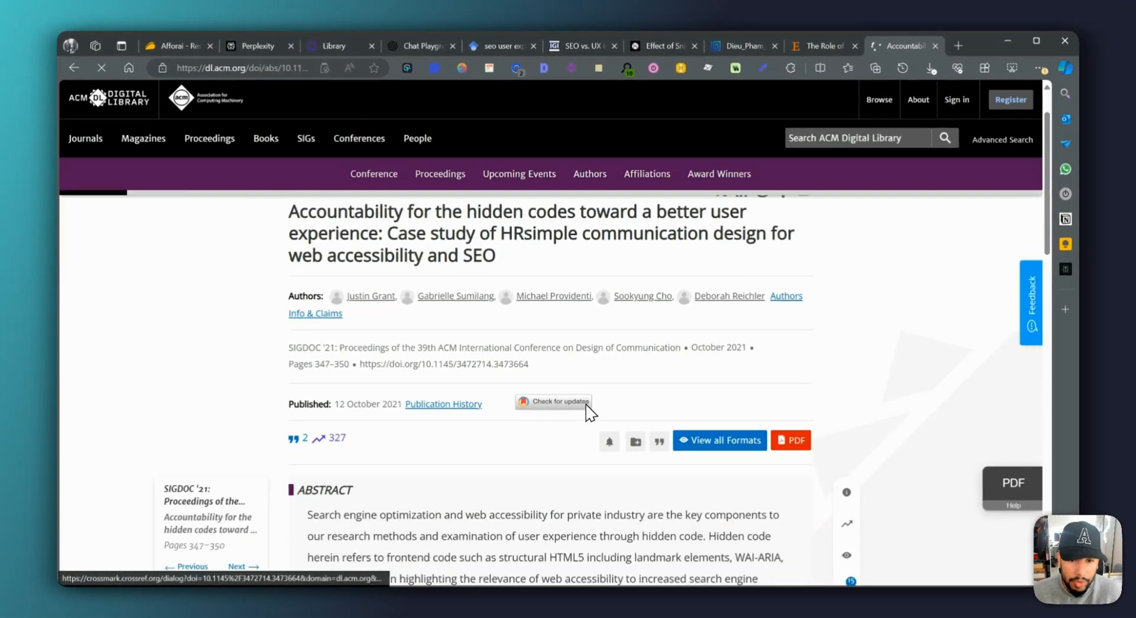
pyautogui.scroll(-1, 629, 374)
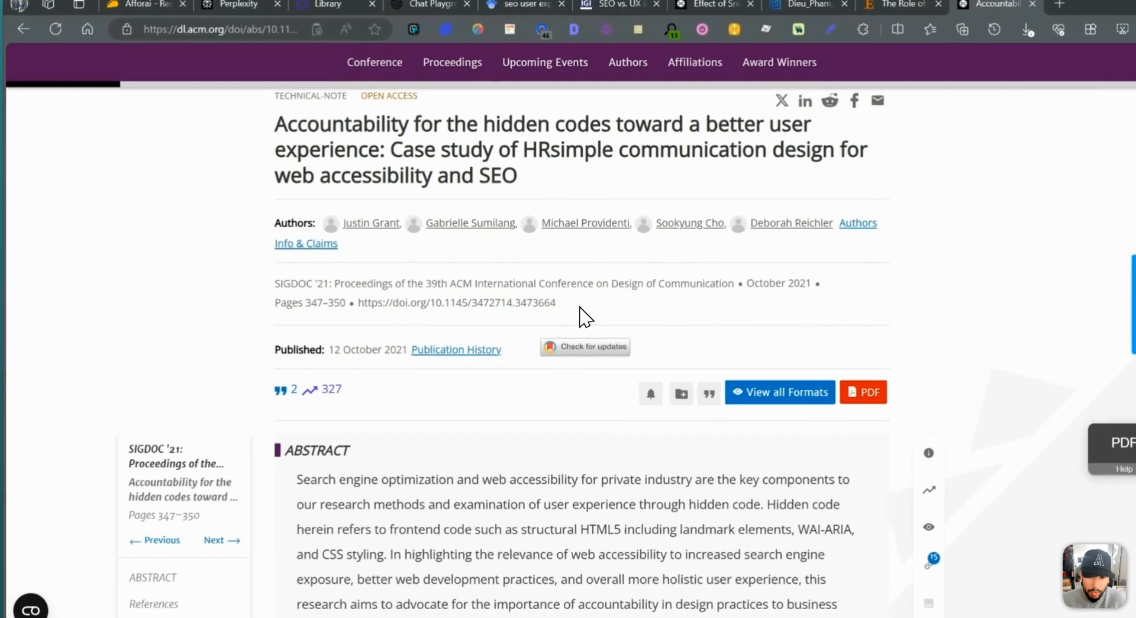
pyautogui.moveTo(530, 303); pyautogui.dragTo(422, 312)
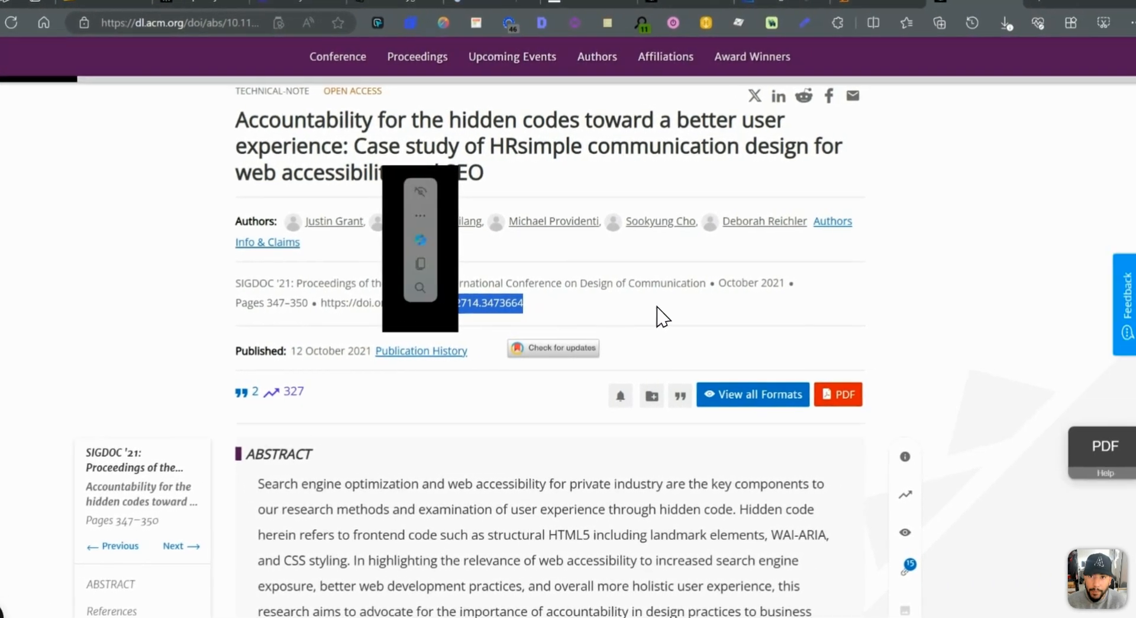
pyautogui.click(746, 314)
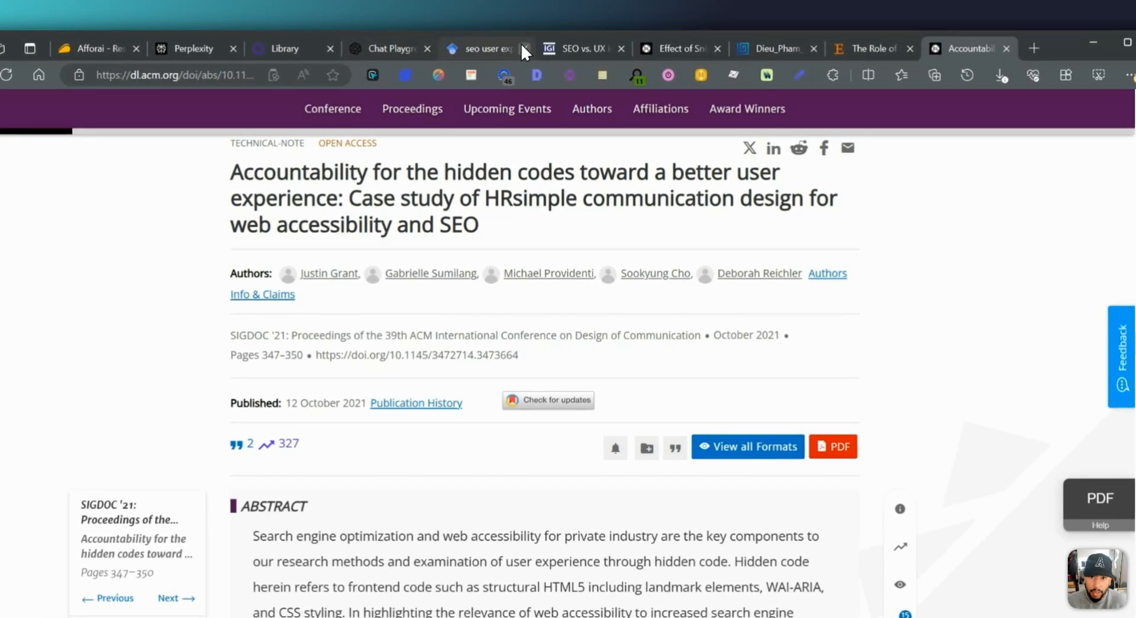
# Copy the DOI of the "SEO vs. UX in Web Design" paper from its IGI Global page
pyautogui.click(509, 47)
pyautogui.hotkey('ctrl', 'shift', 't')
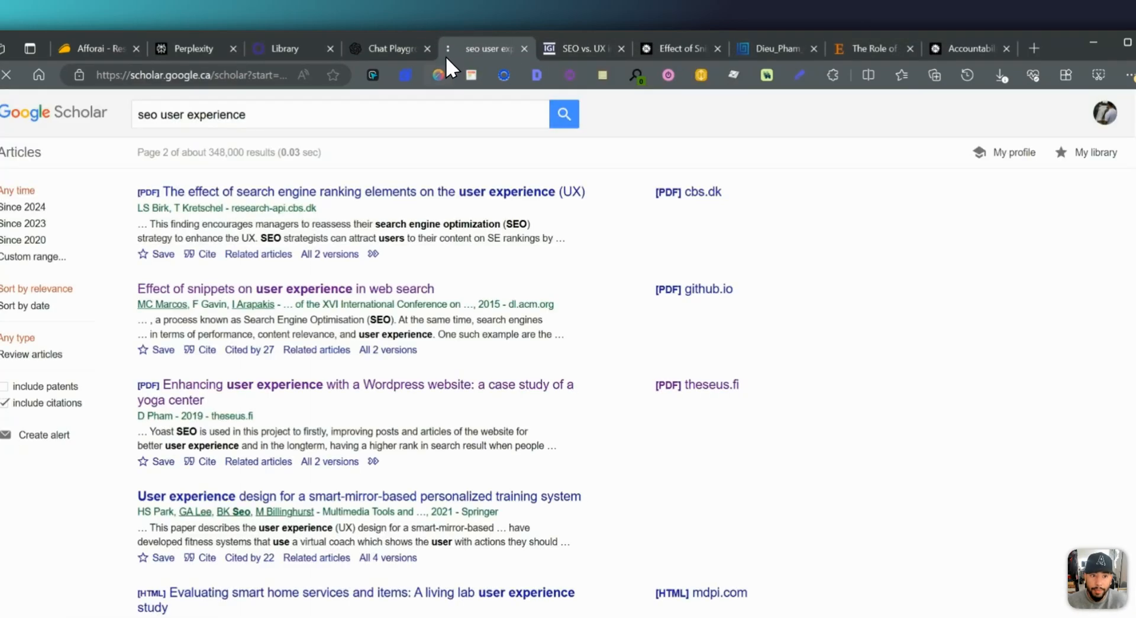
pyautogui.click(602, 44)
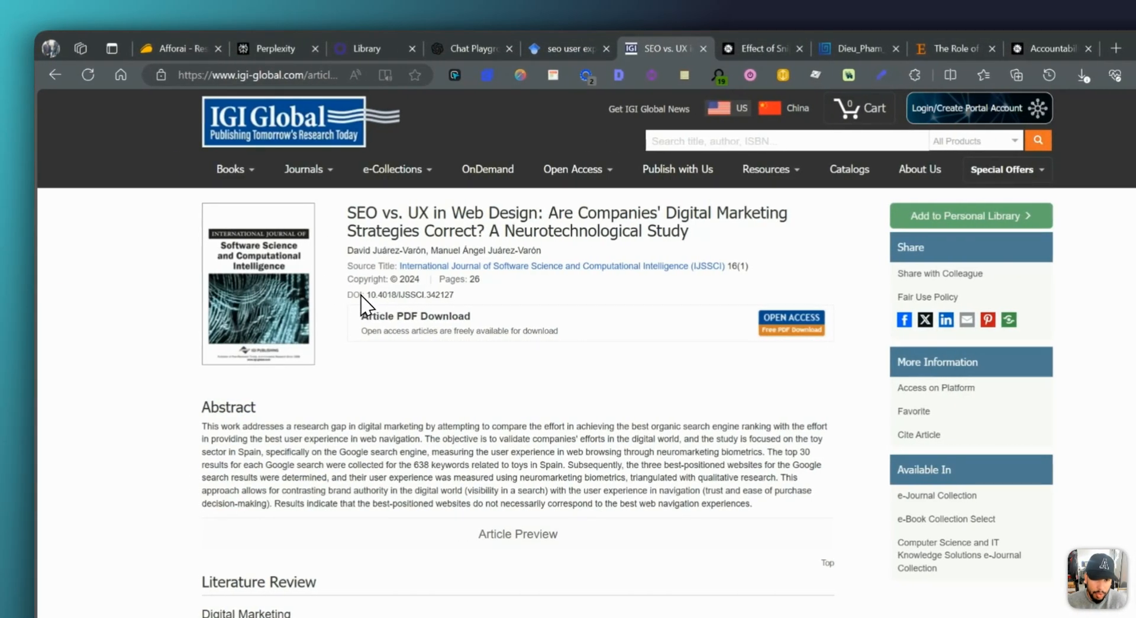
pyautogui.moveTo(486, 297); pyautogui.dragTo(451, 295)
pyautogui.click(410, 297)
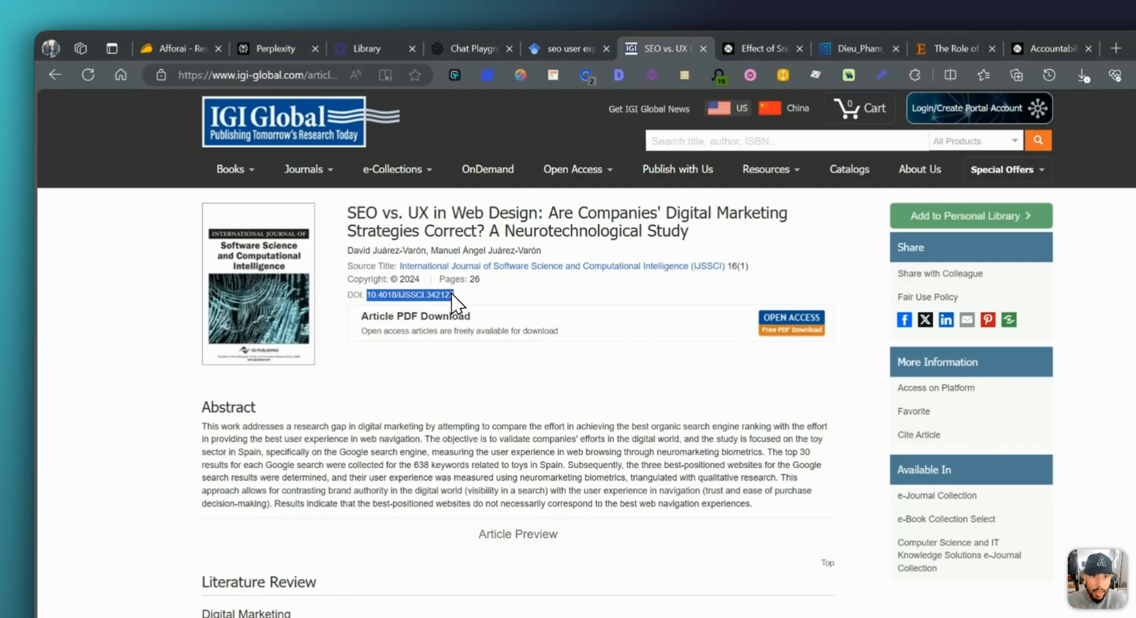
# Start a DOI upload in the Afforai library and add 10.4018/IJSSCI.342127 to the DOIs to upload
pyautogui.click(364, 47)
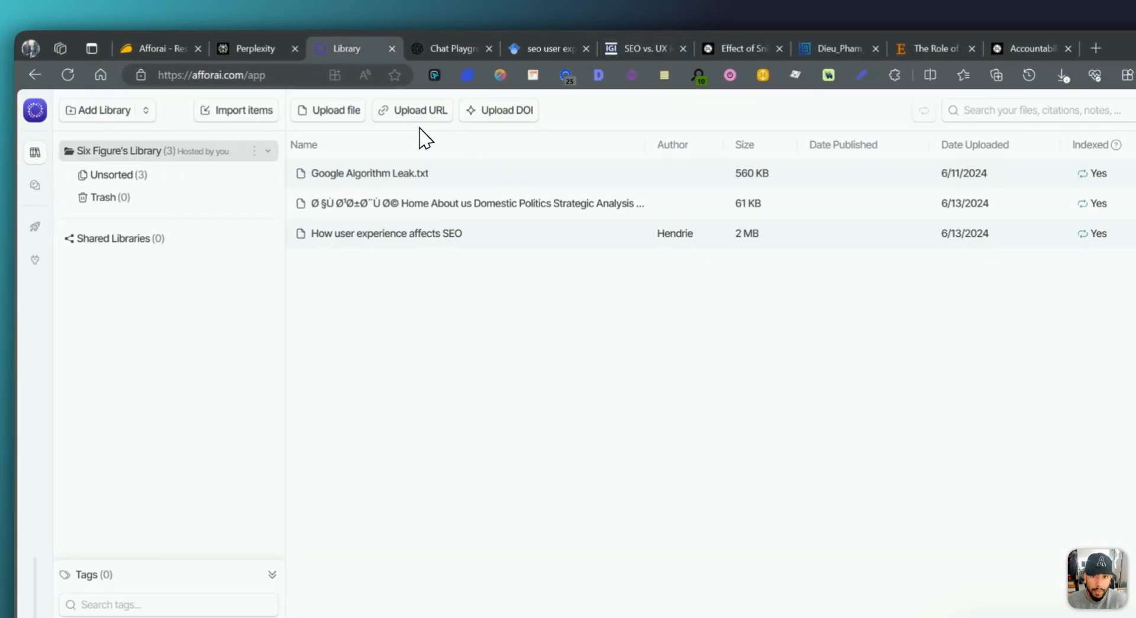
pyautogui.click(506, 110)
pyautogui.click(518, 408)
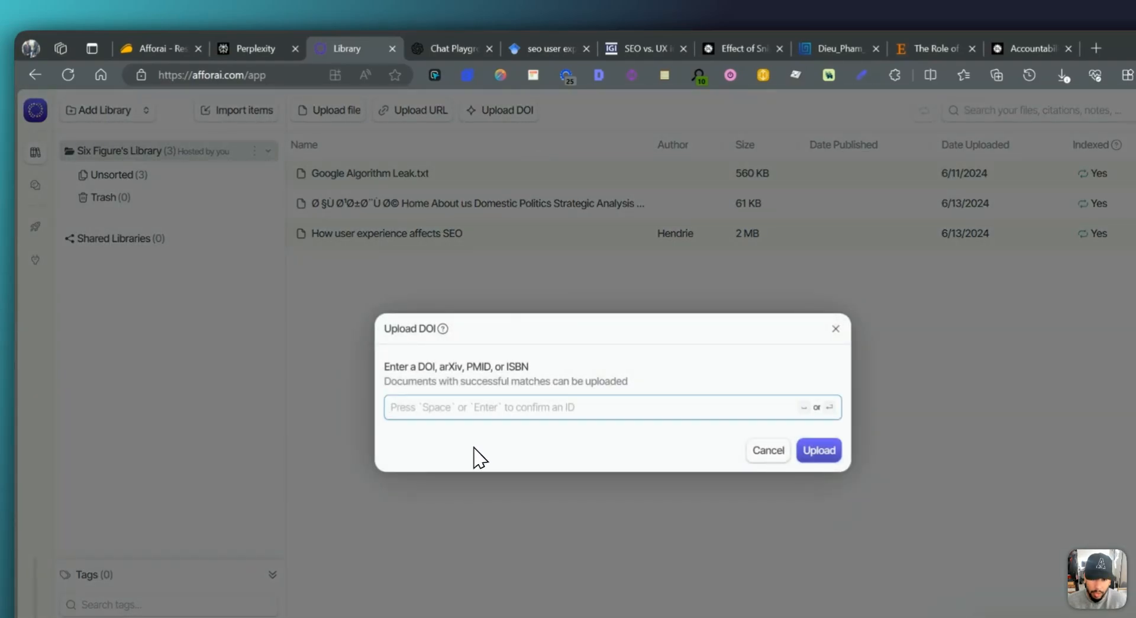
pyautogui.write('10.4018/IJSSCI.342127')
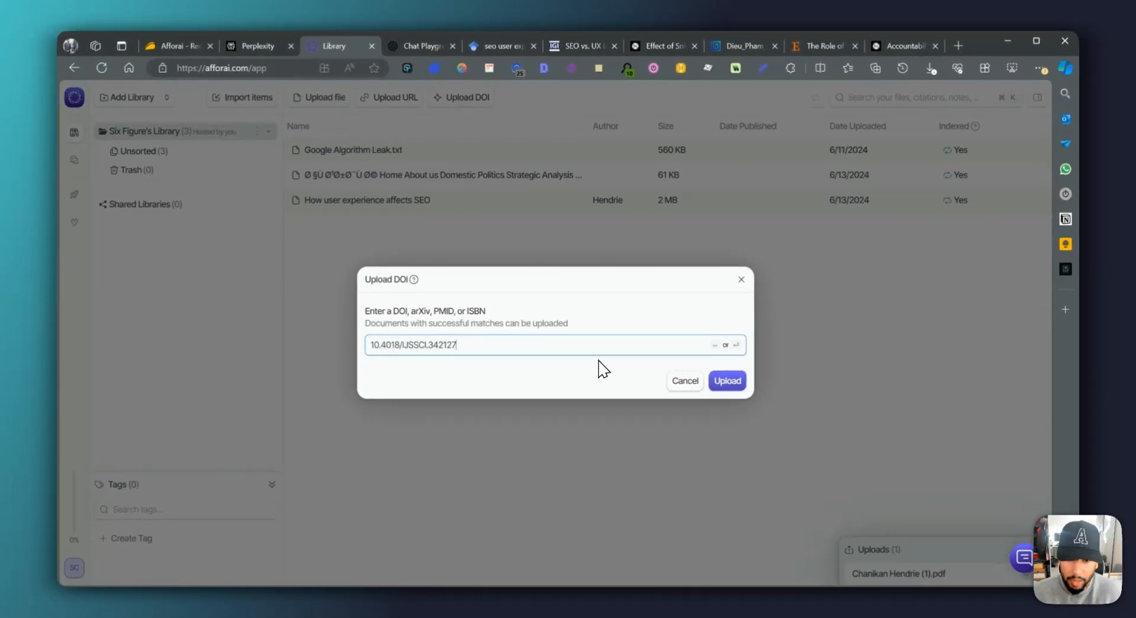
pyautogui.press('space')
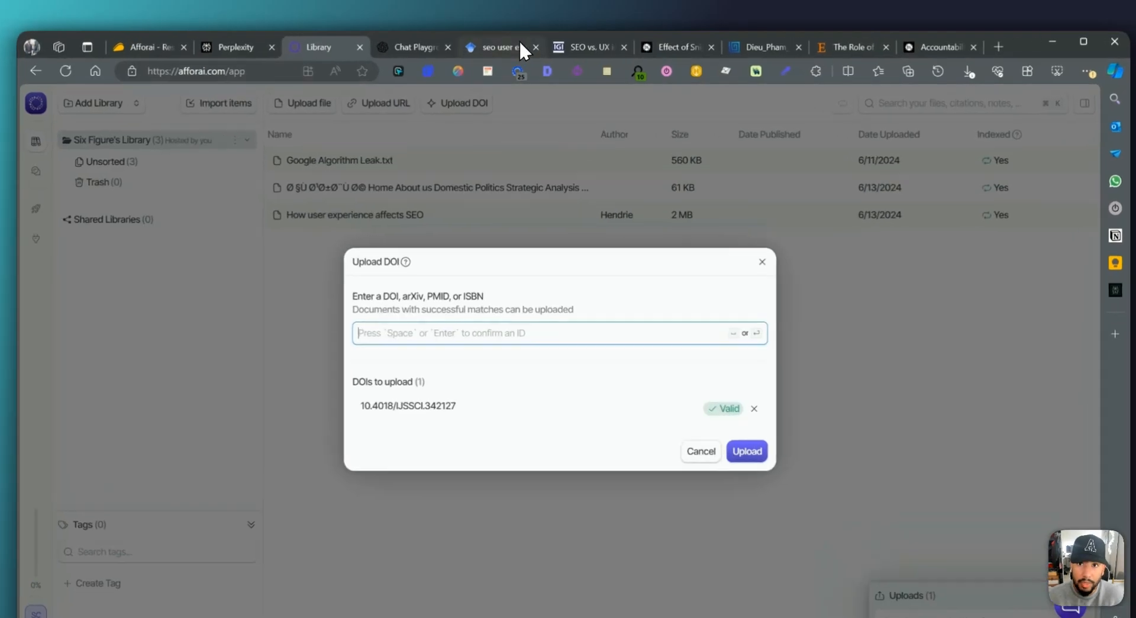
# Copy DOI 10.1145/2829875.2829916 from the "Effect of Snippets on User Experience in Web Search" page and add it to Afforai's DOIs to upload
pyautogui.click(583, 46)
pyautogui.click(660, 46)
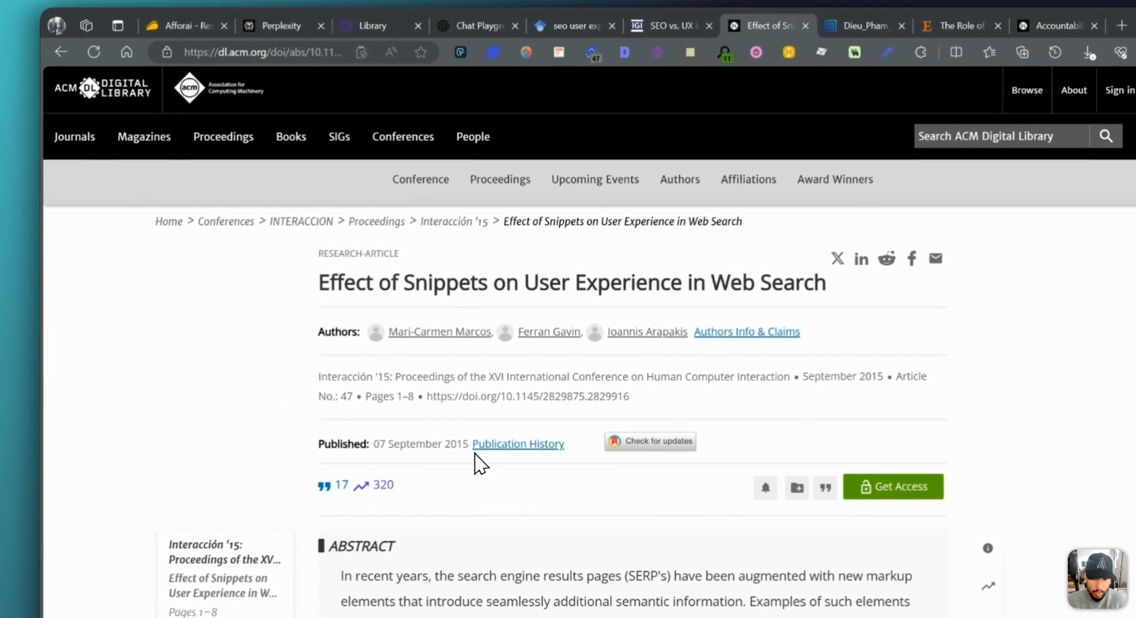
pyautogui.moveTo(539, 419); pyautogui.dragTo(424, 423)
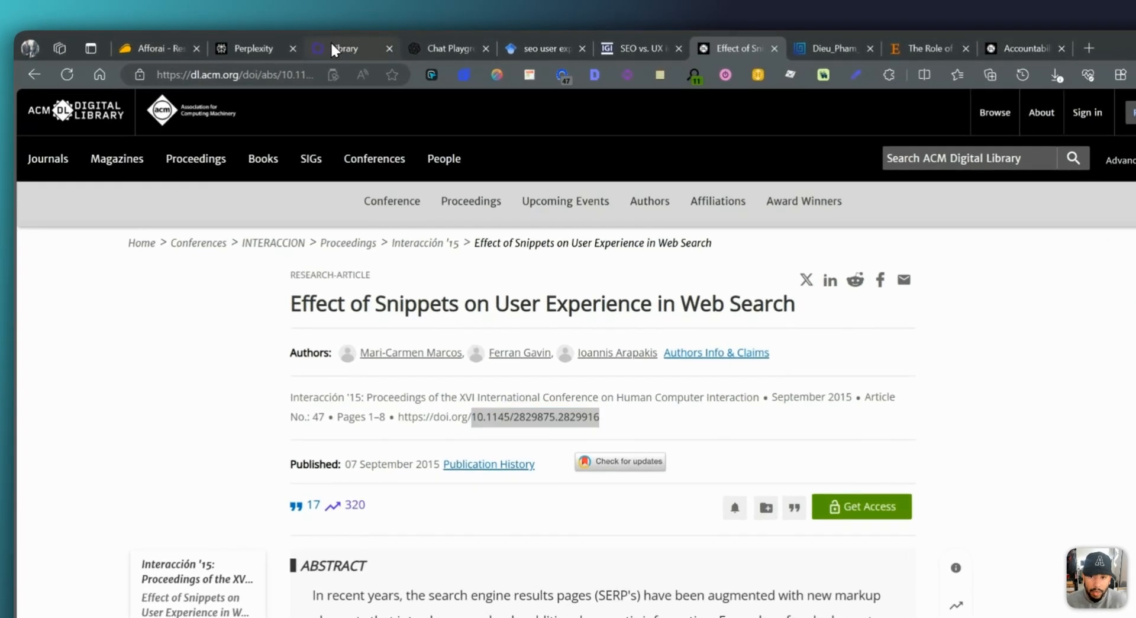
pyautogui.click(334, 46)
pyautogui.write('10.1145/2829875.2829916')
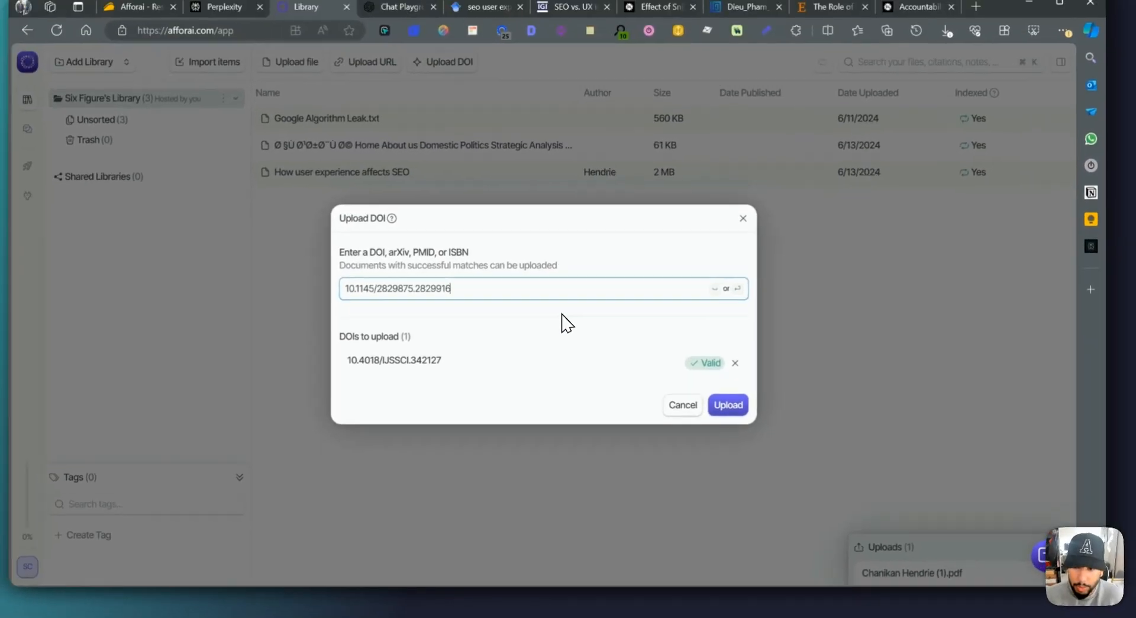
pyautogui.press('Return')
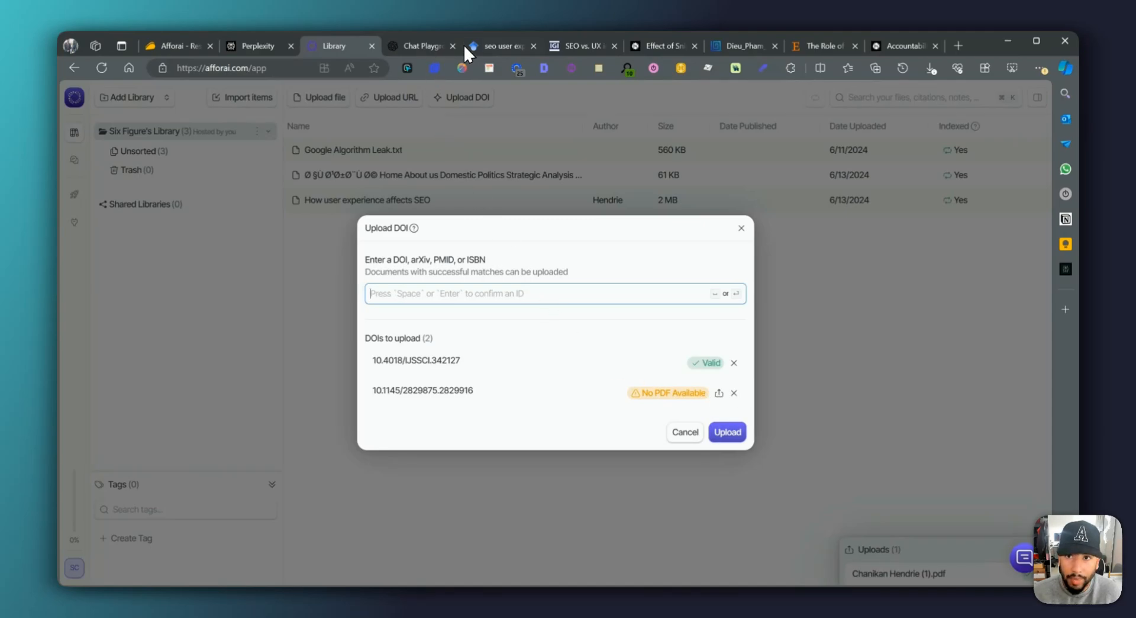
# Check the access options on the ACM page of "Effect of Snippets on User Experience in Web Search" and close them
pyautogui.click(578, 45)
pyautogui.click(660, 45)
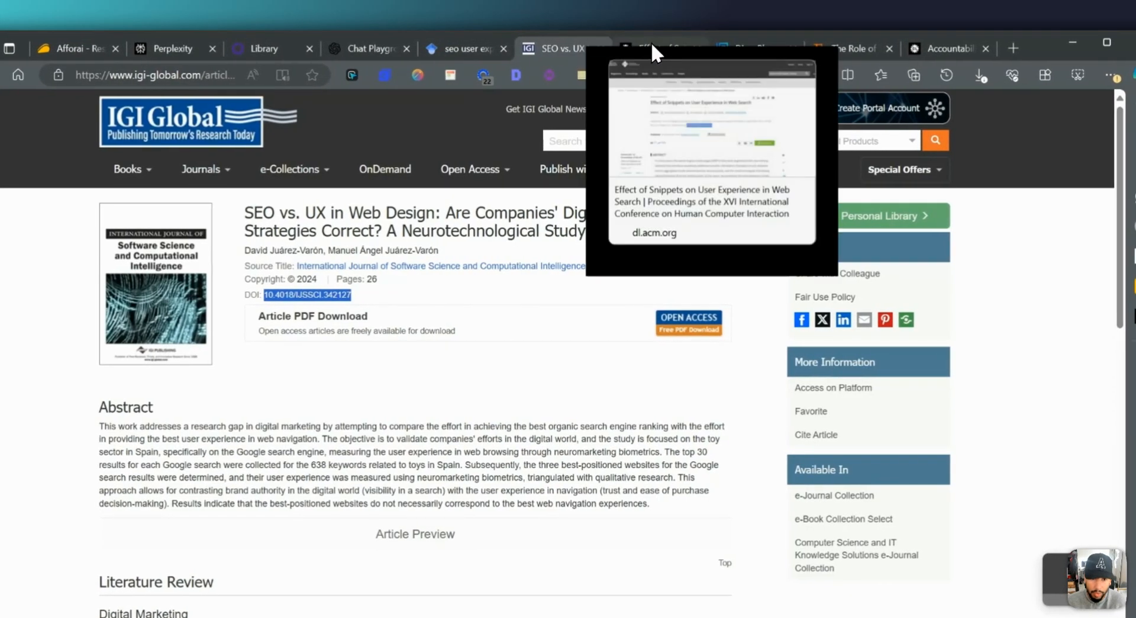
pyautogui.click(558, 45)
pyautogui.click(630, 53)
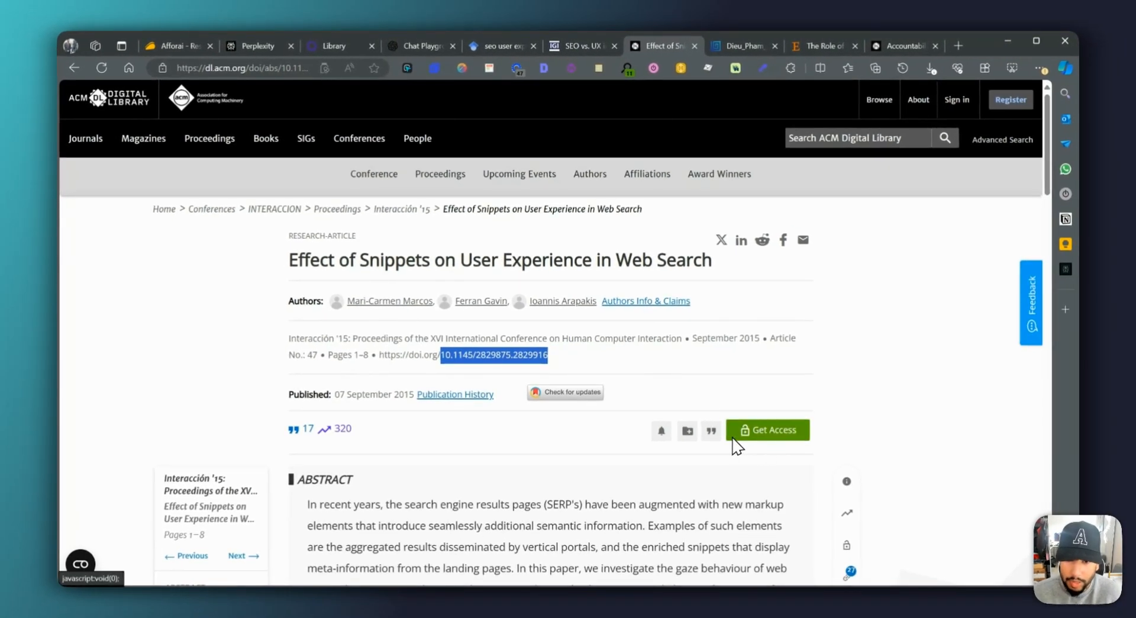
pyautogui.scroll(-3, 438, 363)
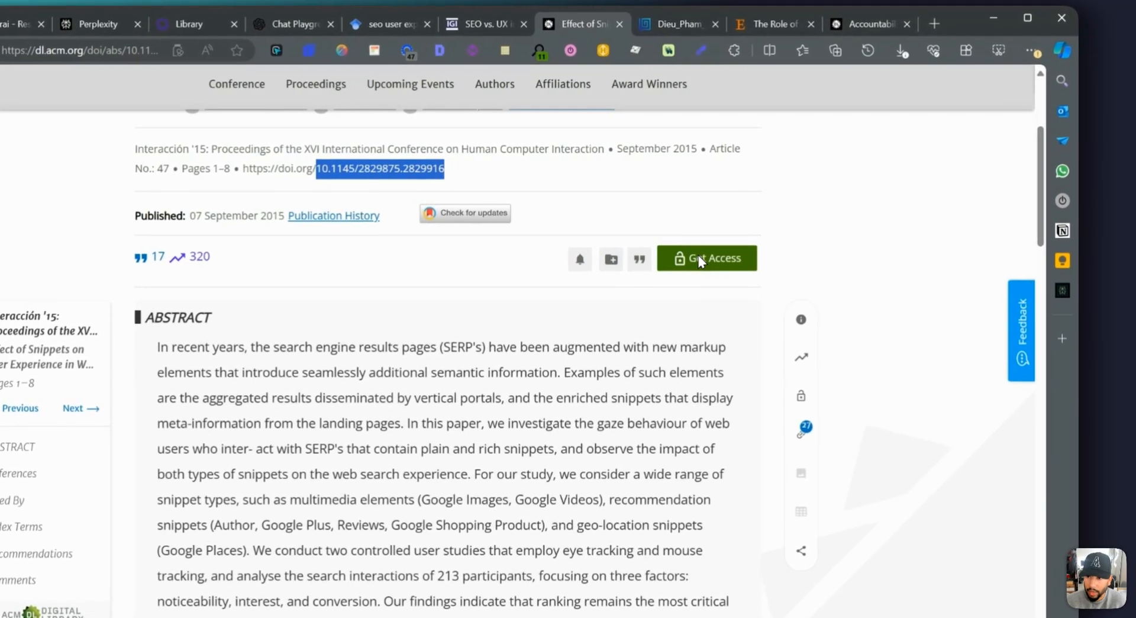
pyautogui.click(768, 242)
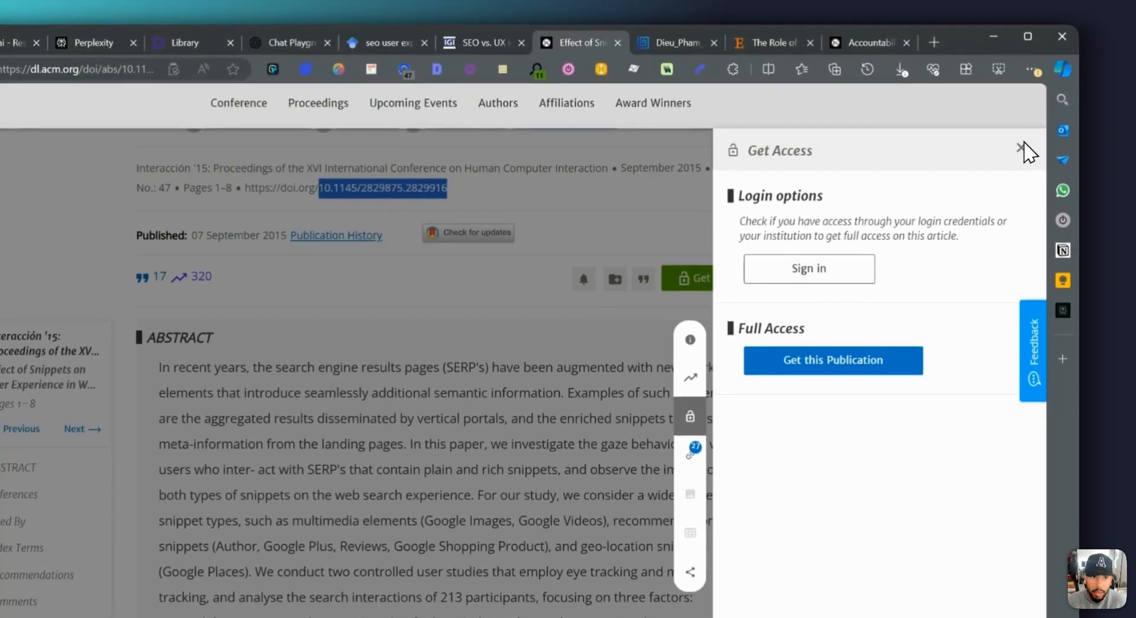
pyautogui.click(1021, 116)
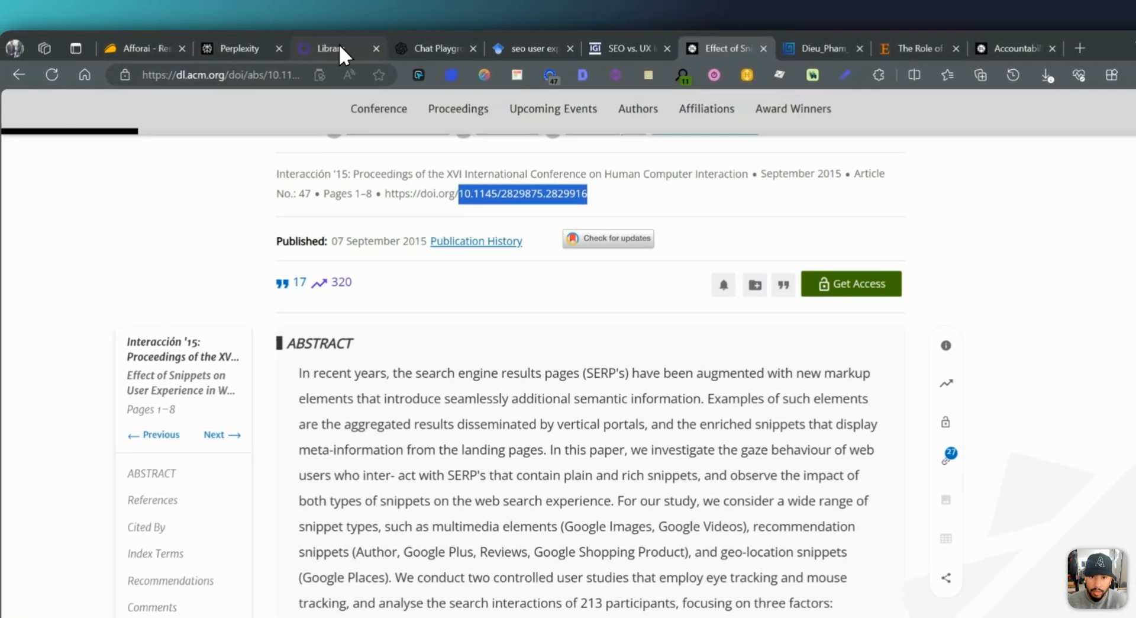
# Inspect the option in Afforai for attaching a PDF to DOI 10.1145/2829875.2829916, and cancel without choosing a file
pyautogui.click(228, 1)
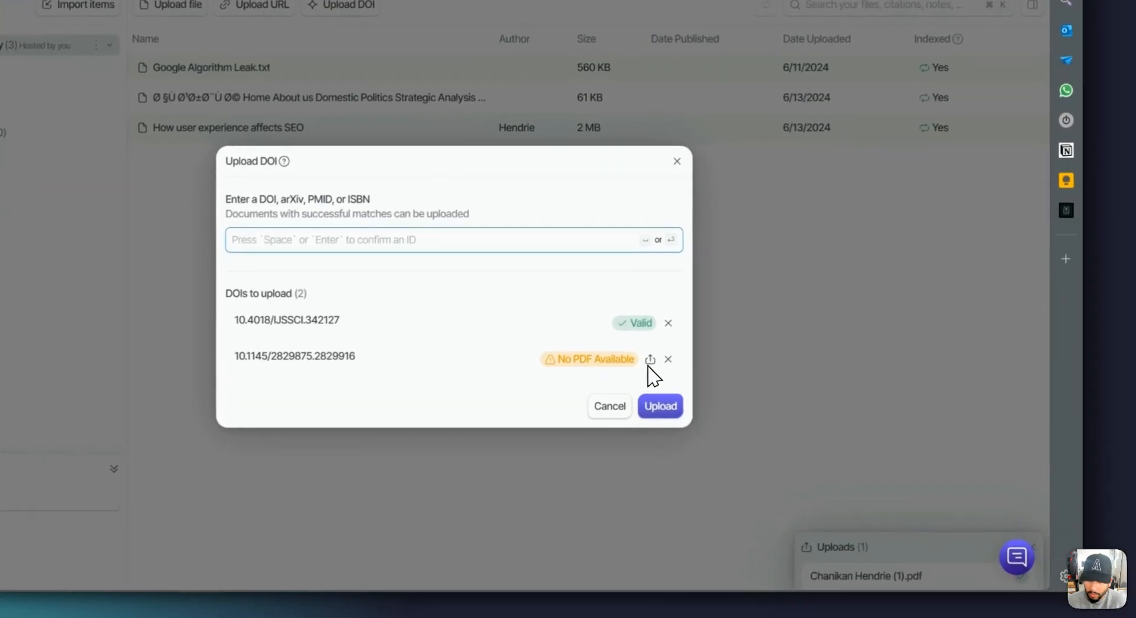
pyautogui.click(648, 356)
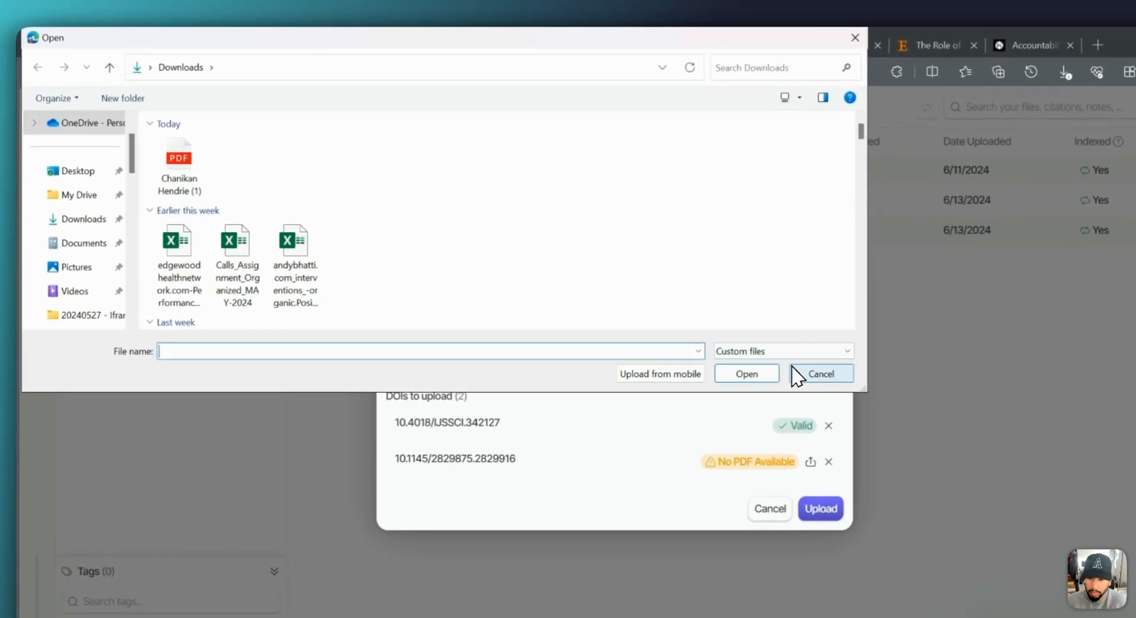
pyautogui.click(651, 266)
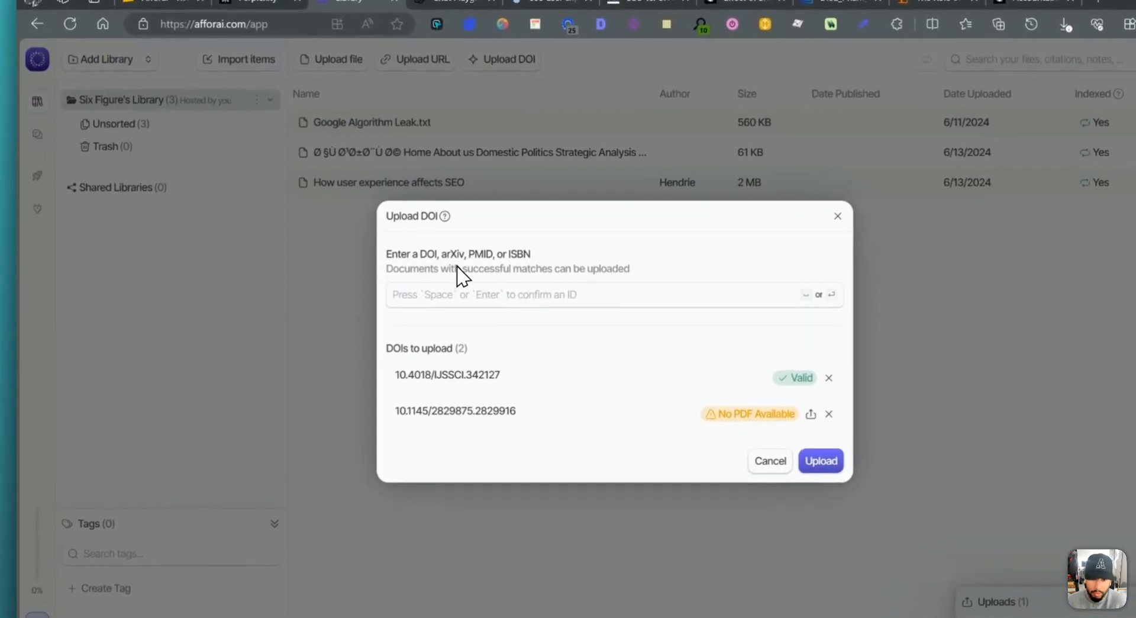
pyautogui.click(349, 283)
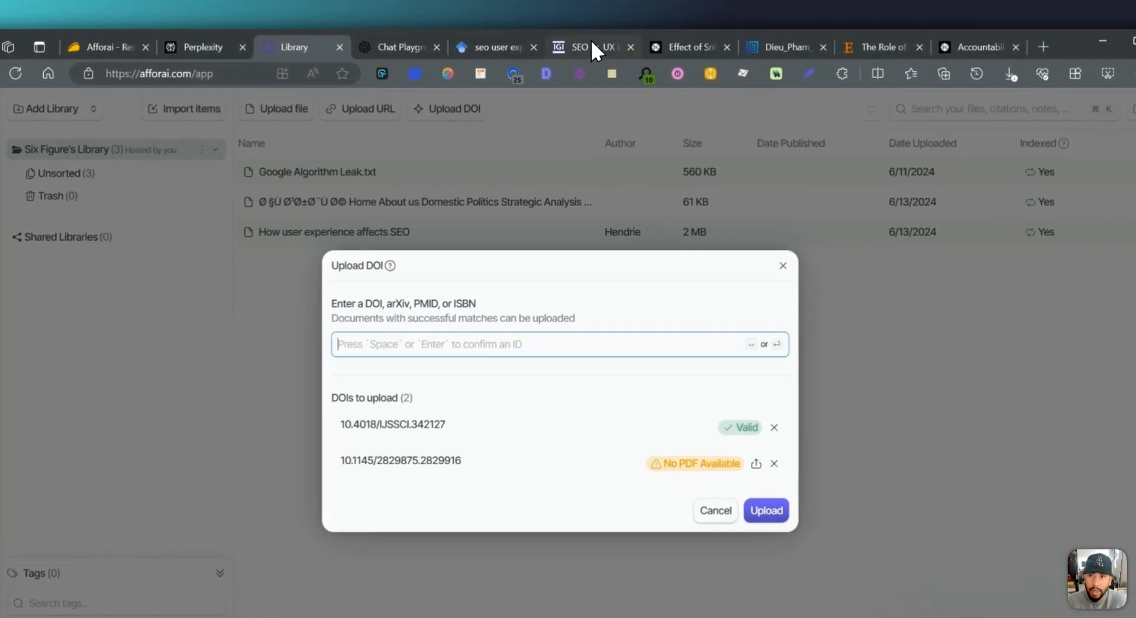
# Save the open Theseus thesis PDF to the Downloads folder under its suggested file name
pyautogui.click(772, 1)
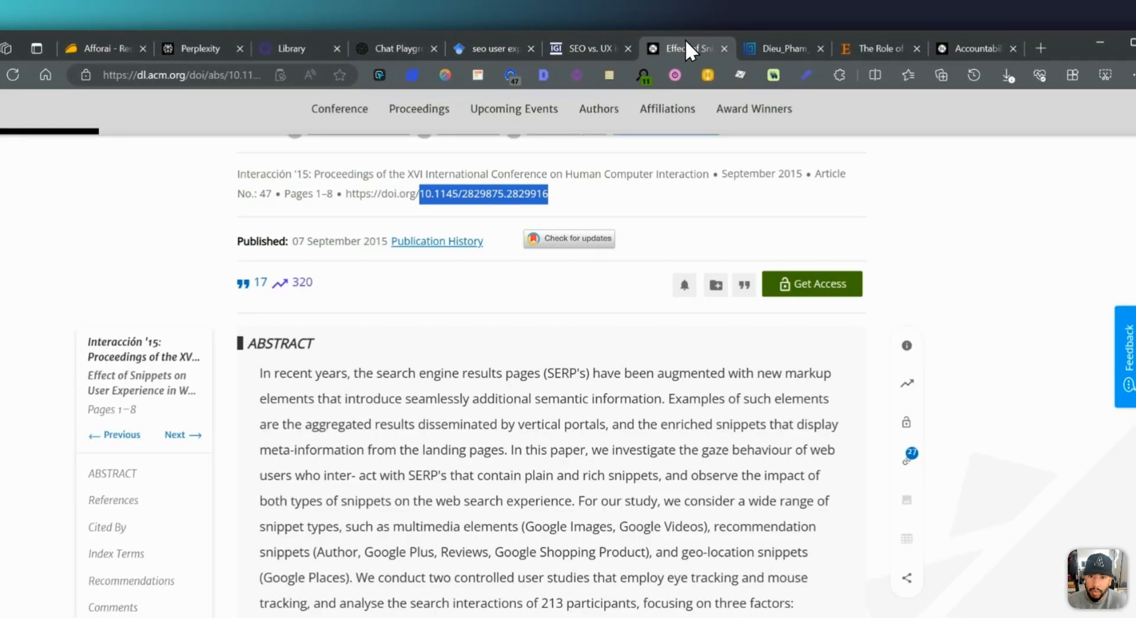
pyautogui.click(772, 48)
pyautogui.scroll(10, 600, 373)
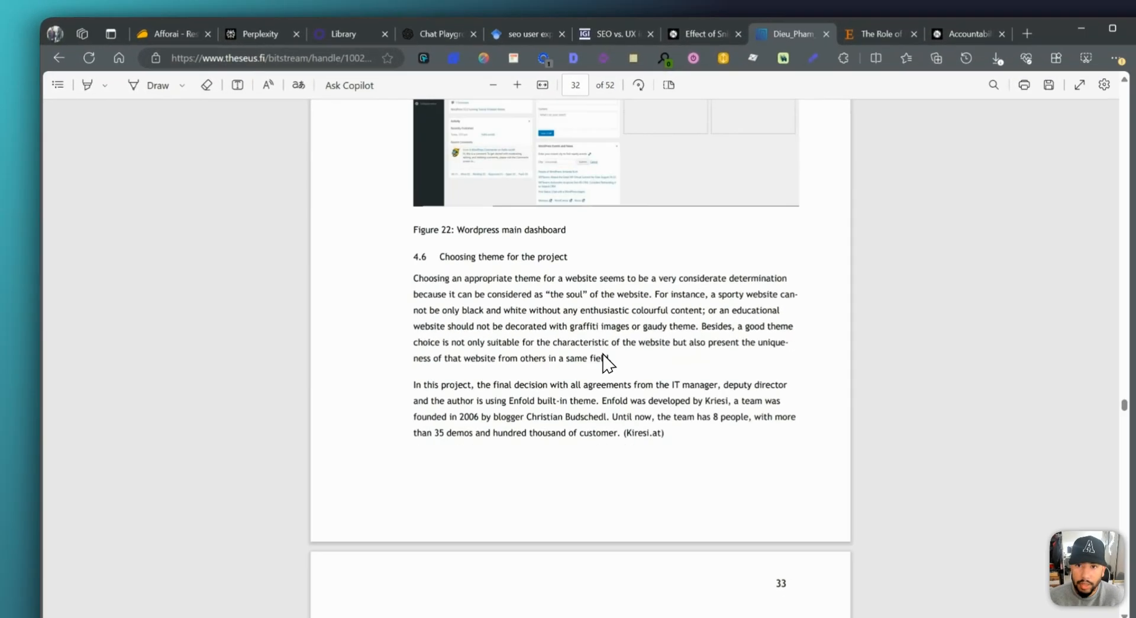
pyautogui.scroll(20, 608, 356)
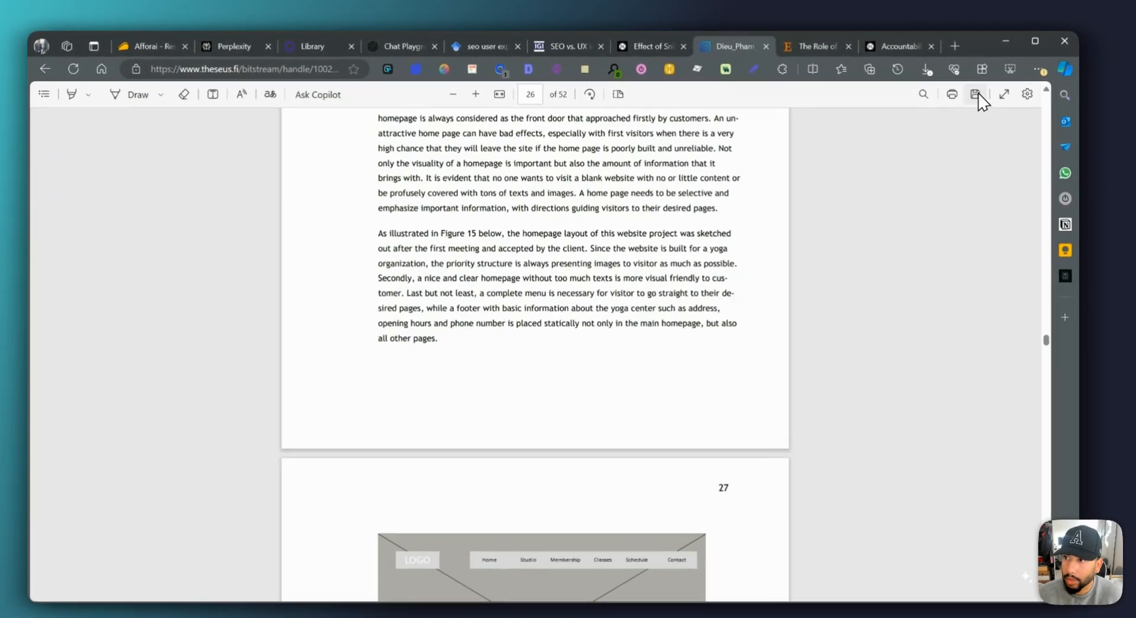
pyautogui.click(975, 94)
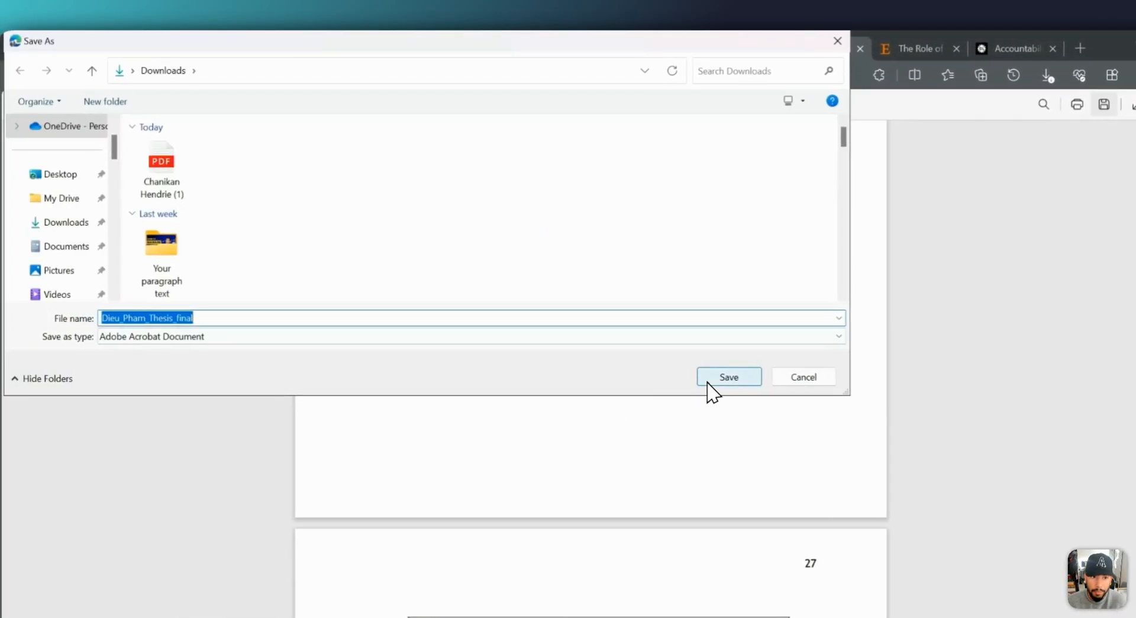
pyautogui.click(704, 383)
# Return to the Afforai library and submit the queued DOIs for upload
pyautogui.click(331, 48)
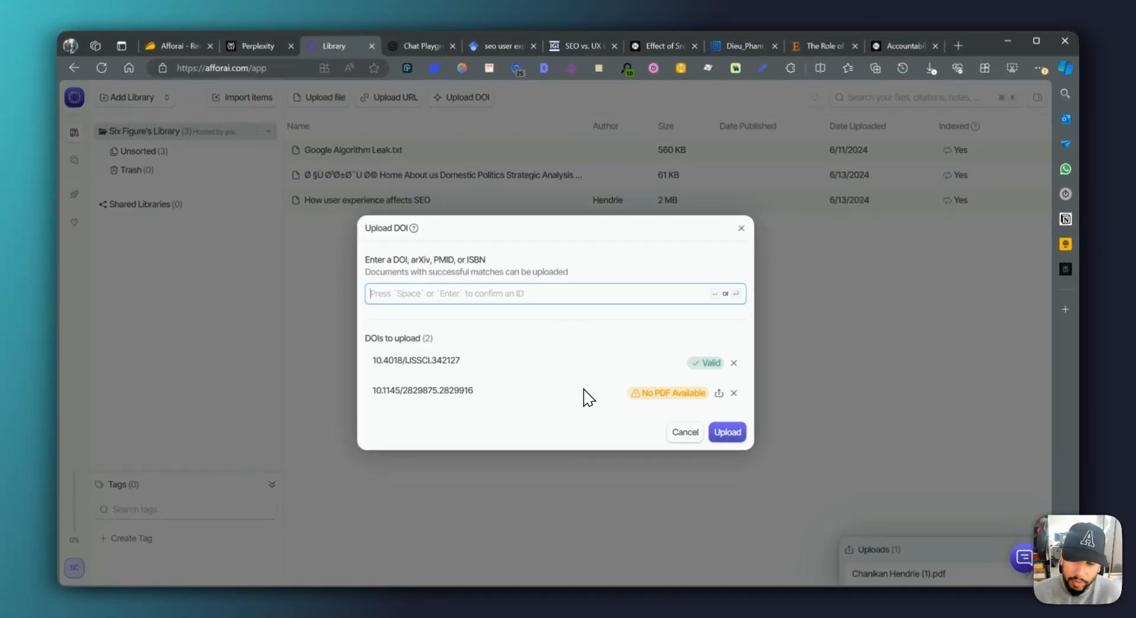
pyautogui.click(728, 431)
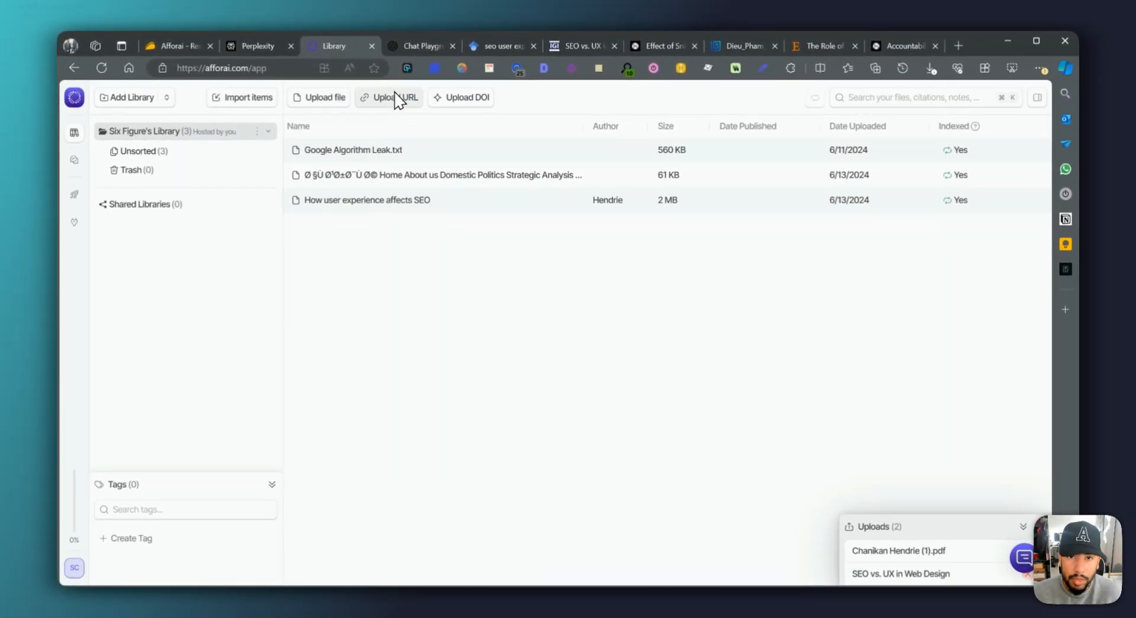
# Show the empty DOI upload dialog again, close it without entering an ID, and return to the "SEO vs. UX in Web Design" page
pyautogui.click(462, 97)
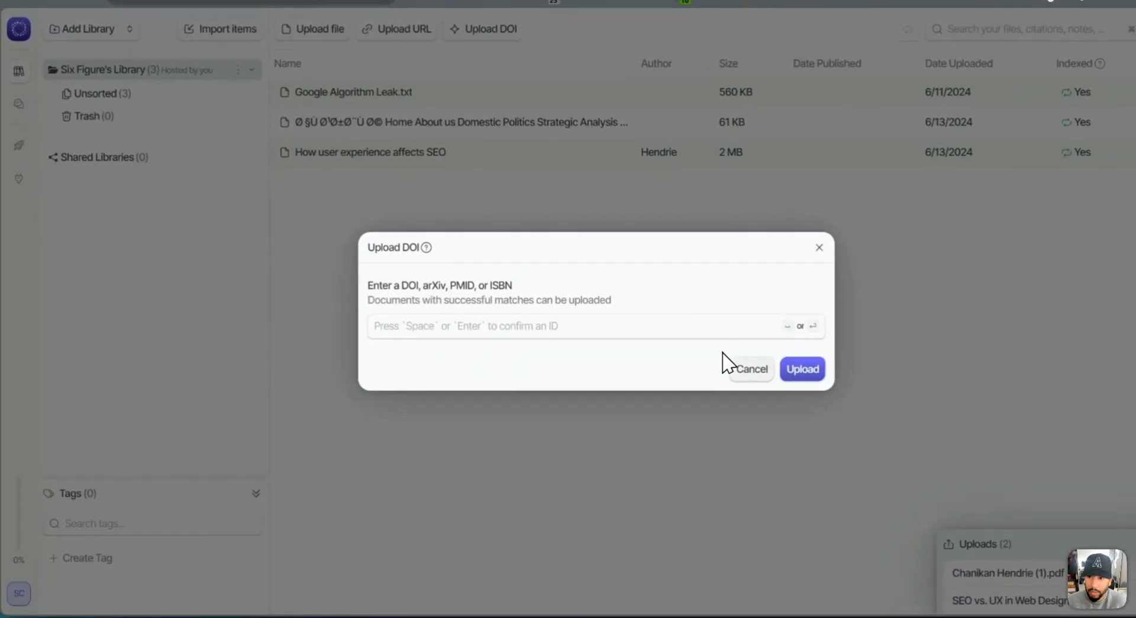
pyautogui.click(670, 187)
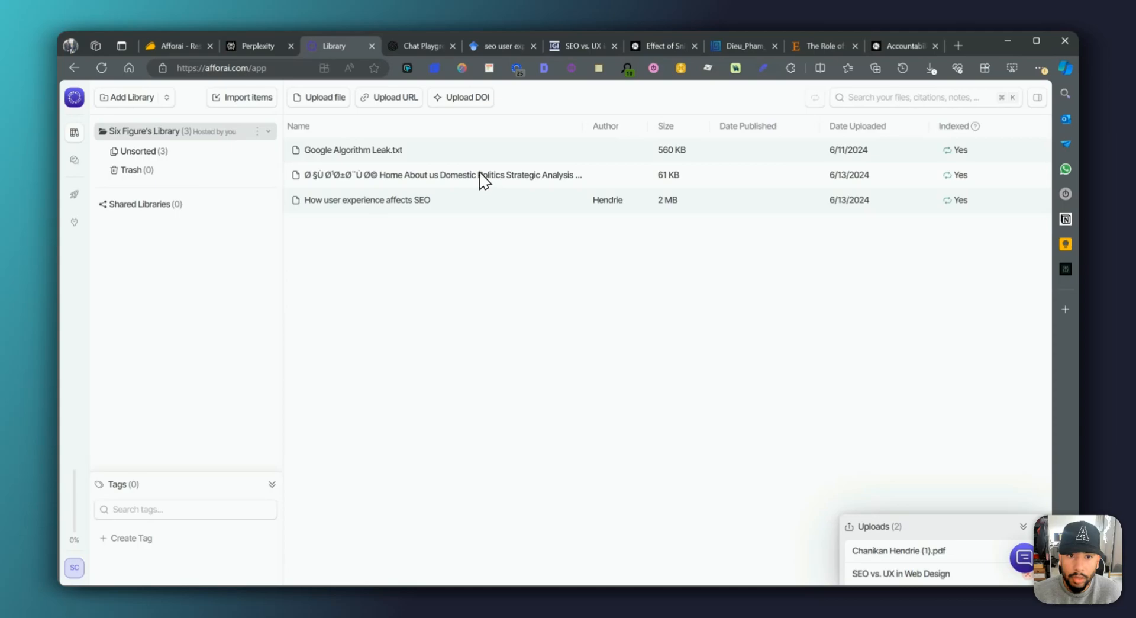
pyautogui.click(481, 98)
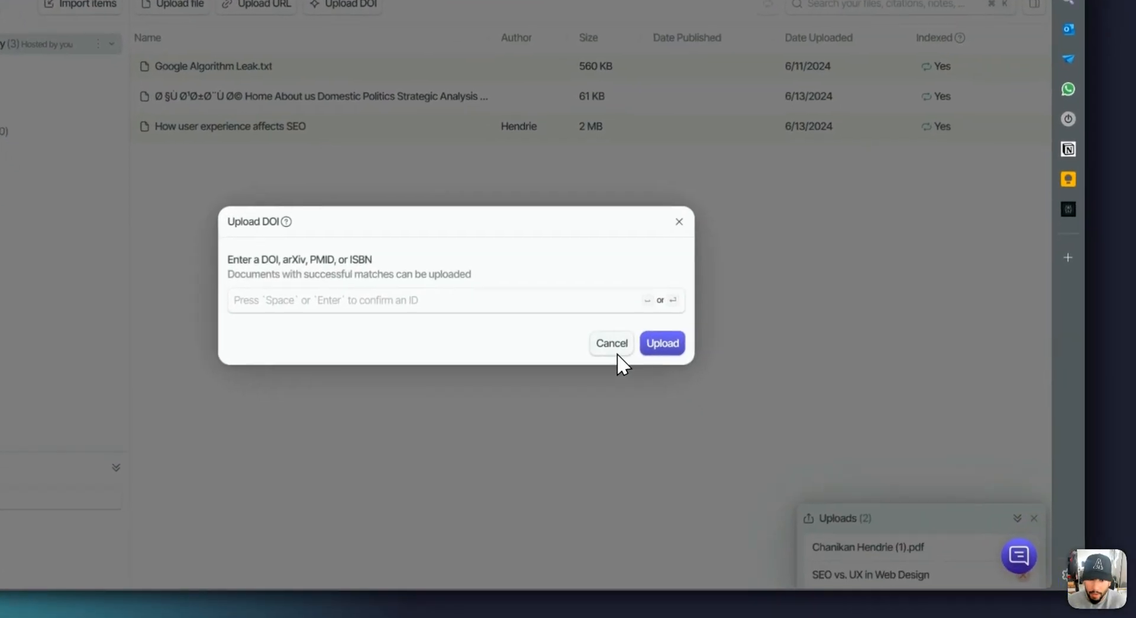
pyautogui.click(520, 397)
pyautogui.click(563, 48)
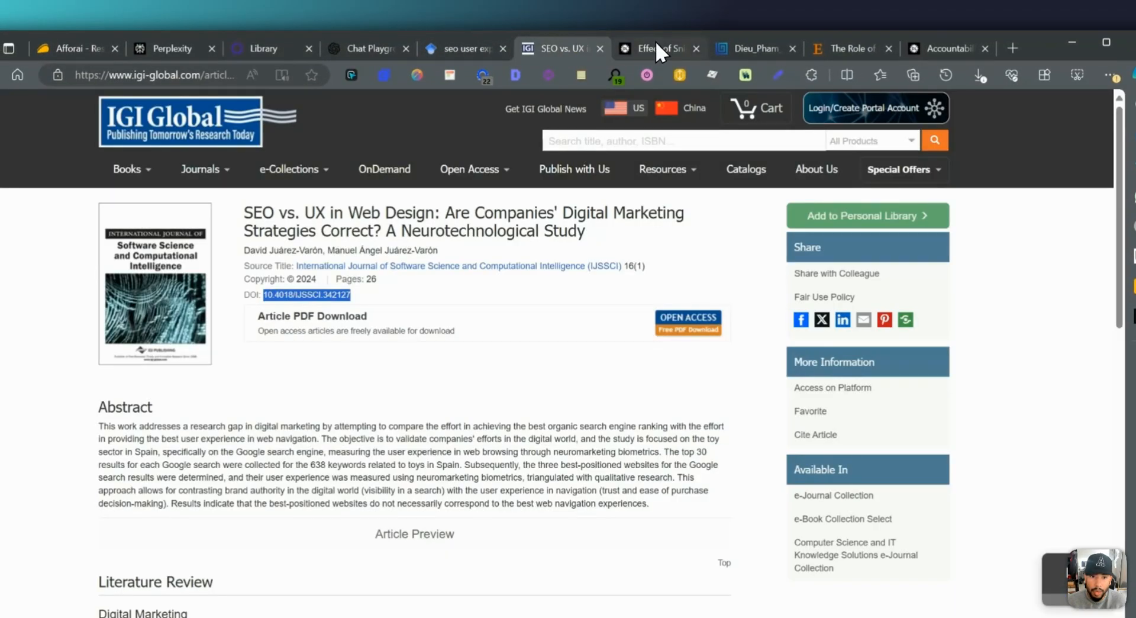
# Close the article page beginning "Effect of Sn" and return to the "SEO vs. UX in Web Design" article
pyautogui.click(656, 46)
pyautogui.click(696, 48)
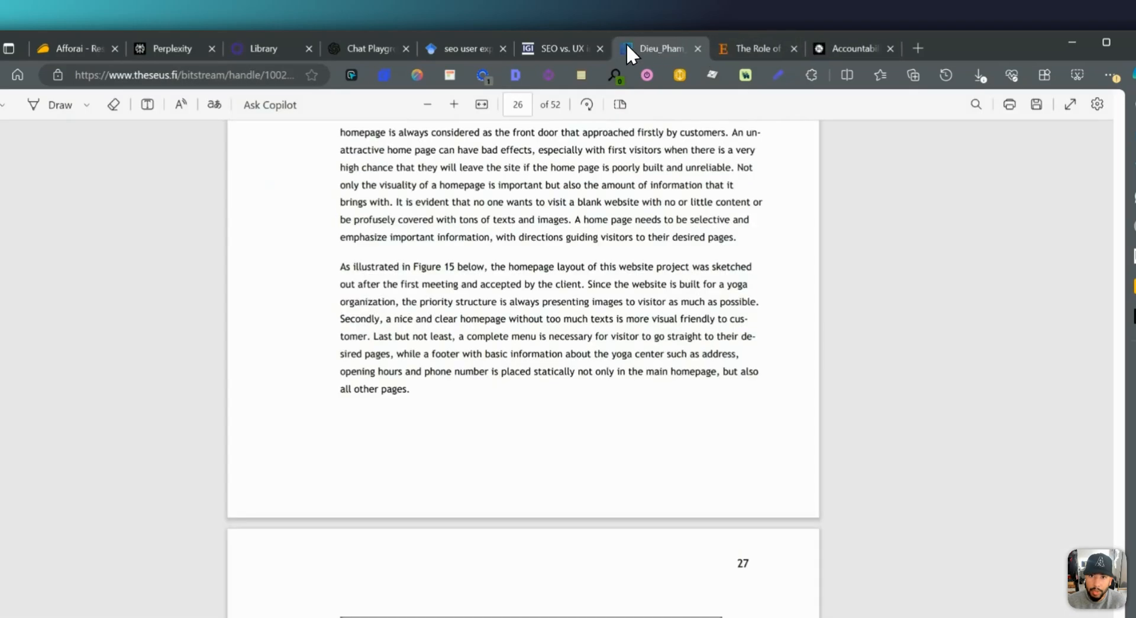
pyautogui.click(562, 48)
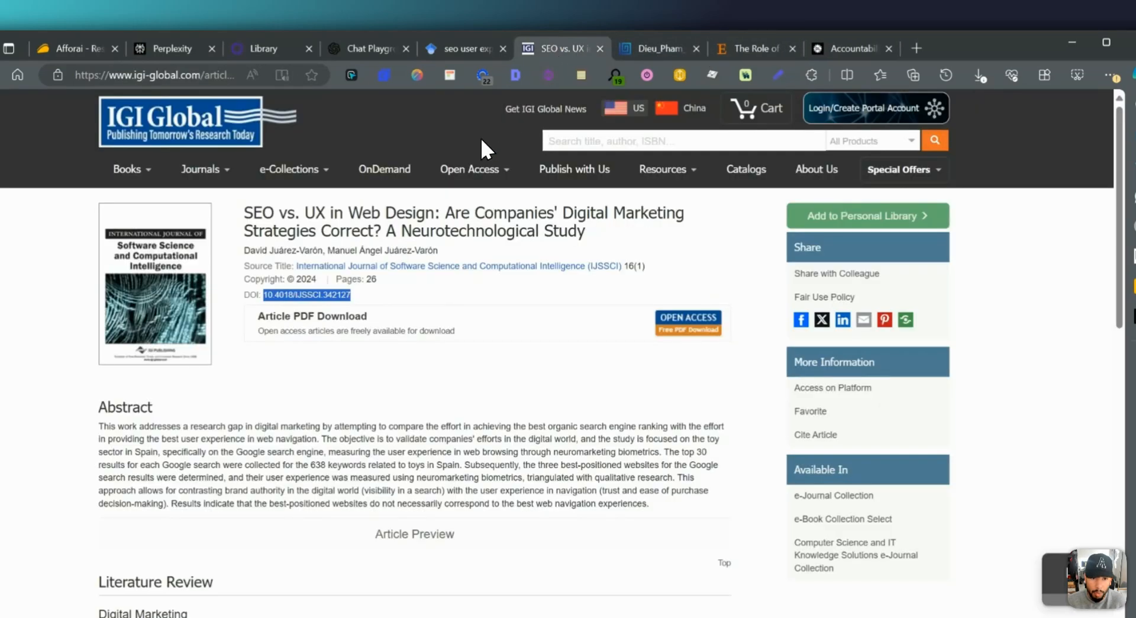
# Try to upload DOI 10.4018/IJSSCI.342127 to the Afforai library and check its entry among the uploads
pyautogui.click(278, 47)
pyautogui.write('10.4018/IJSSCI.342127')
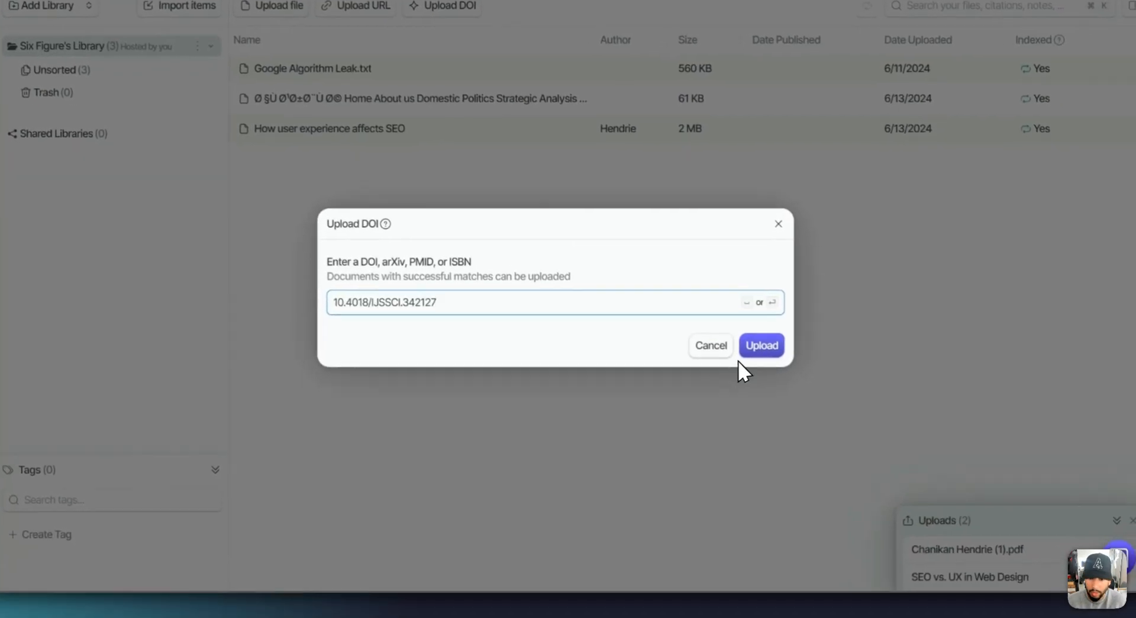
pyautogui.click(848, 449)
pyautogui.click(757, 383)
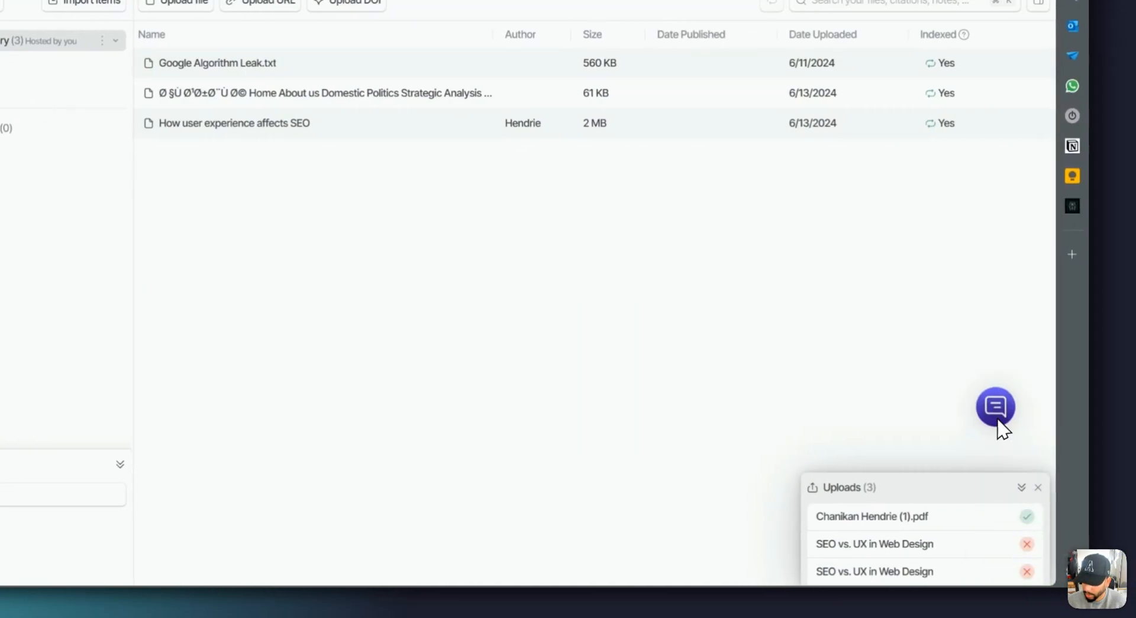
pyautogui.moveTo(1028, 535)
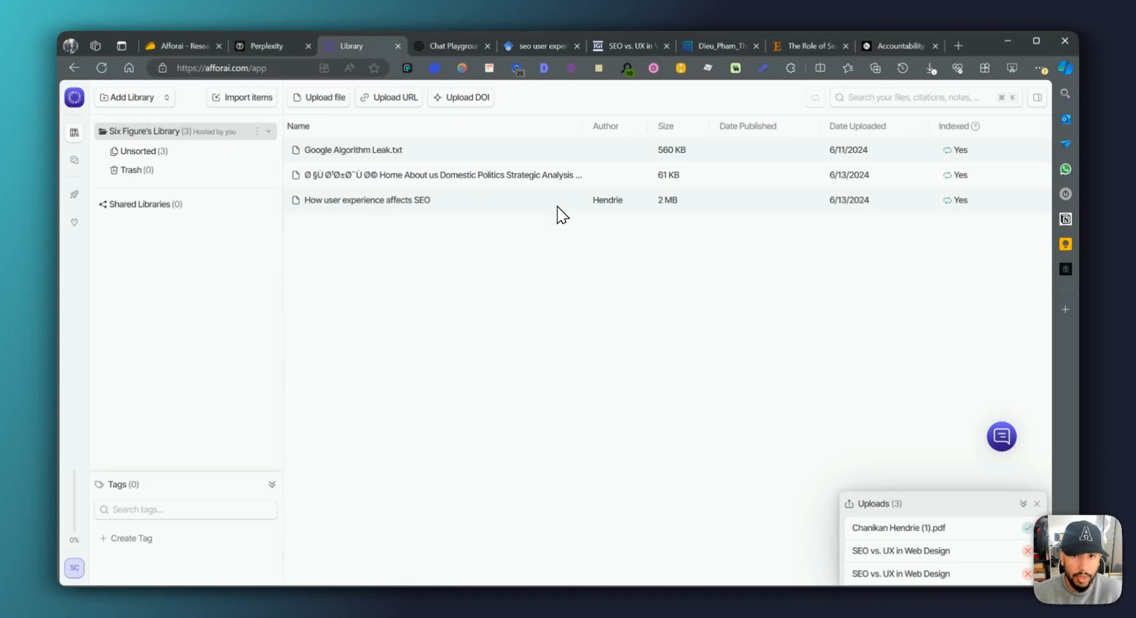
# Open the free PDF of the "SEO vs. UX in Web Design" article and save it to Downloads under its suggested file name
pyautogui.click(556, 46)
pyautogui.click(627, 46)
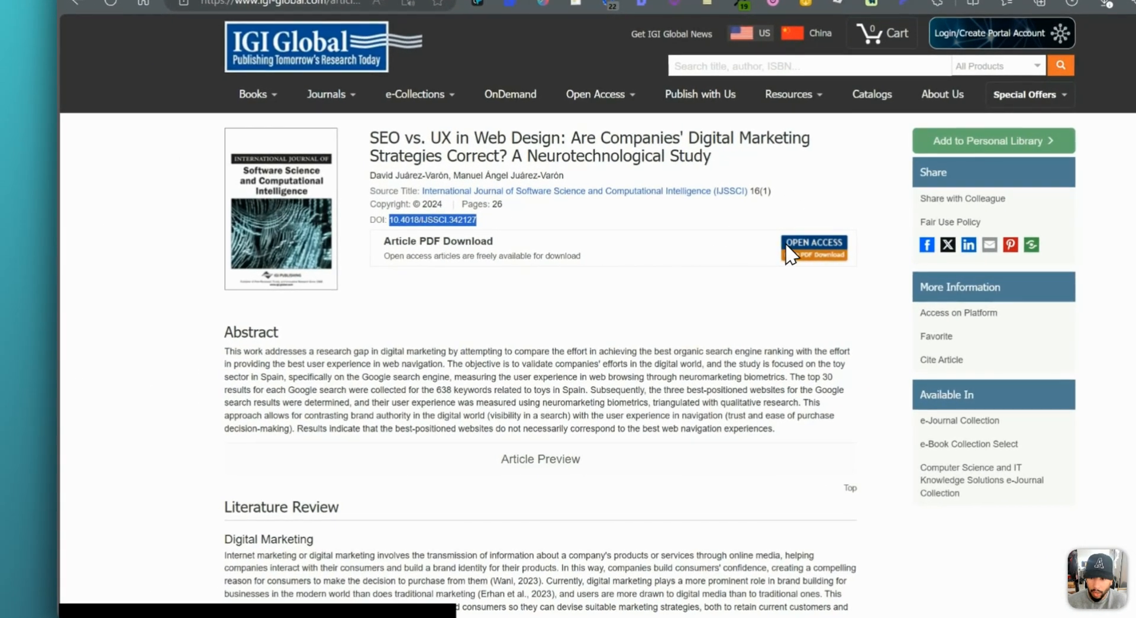
pyautogui.click(803, 256)
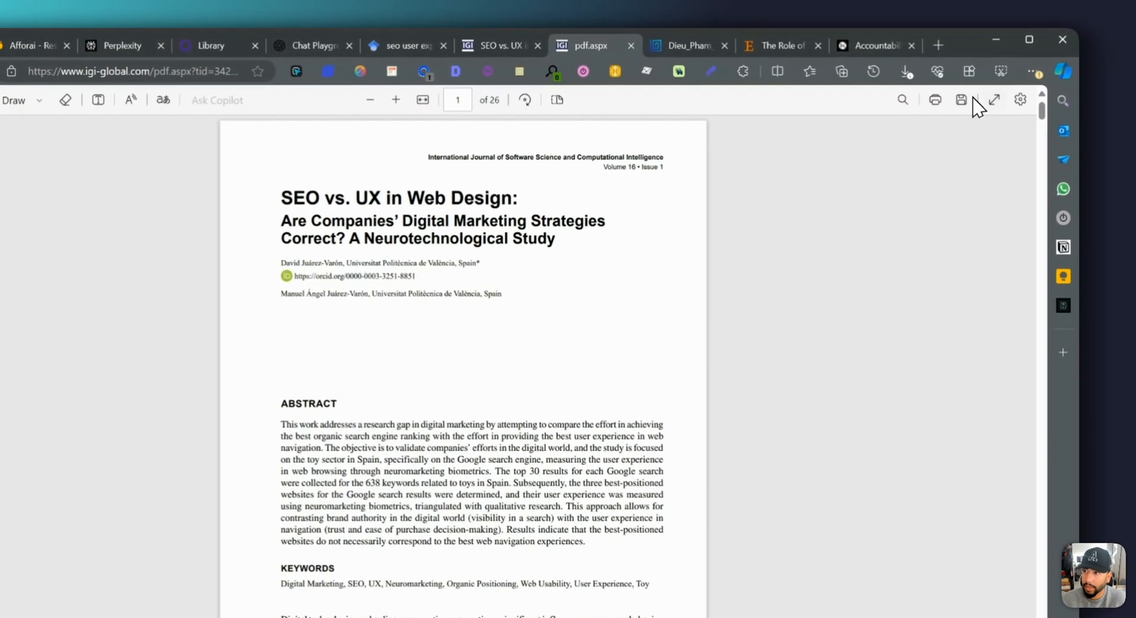
pyautogui.click(956, 93)
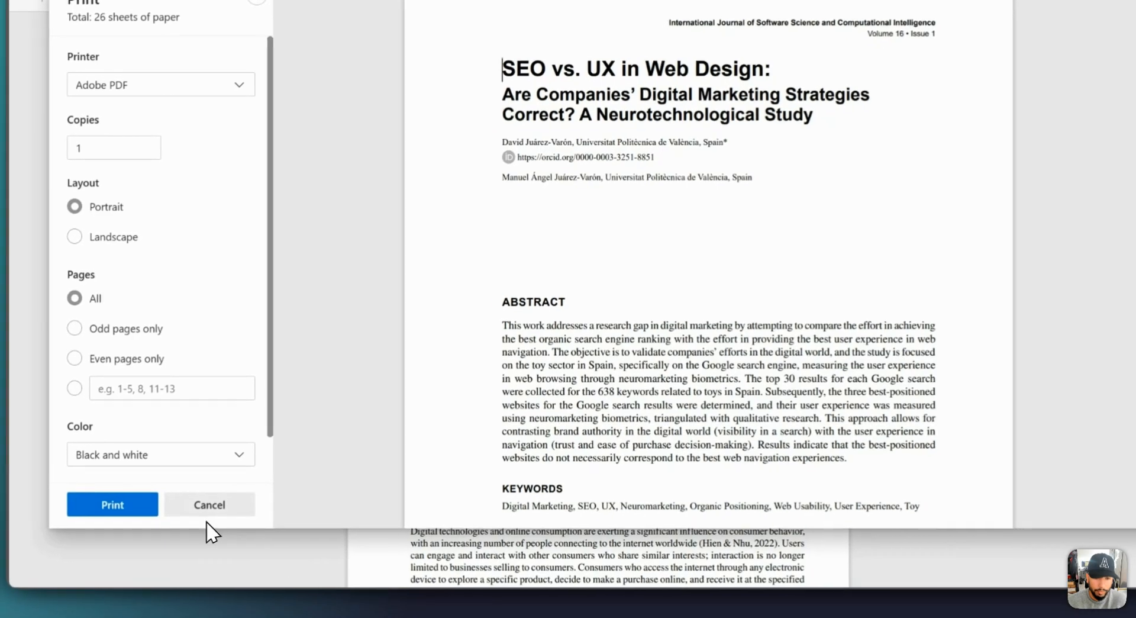
pyautogui.click(98, 573)
pyautogui.click(958, 104)
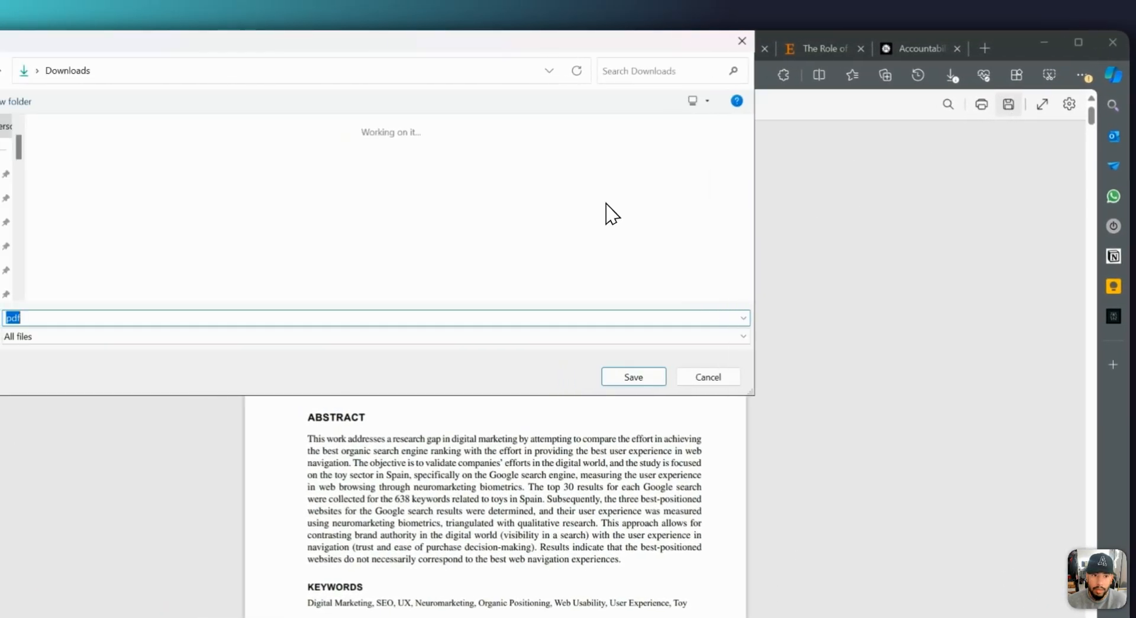
pyautogui.click(669, 377)
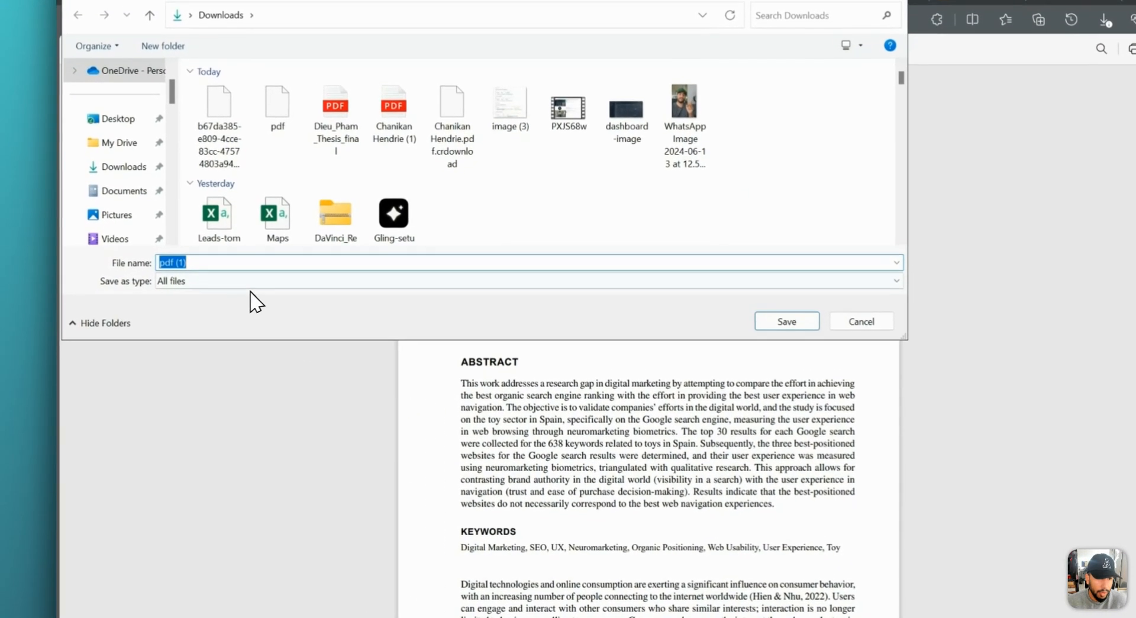
# Inspect the file-type choice for saving the "SEO vs. UX" article again, along with the PDF viewer's commands and settings
pyautogui.click(212, 287)
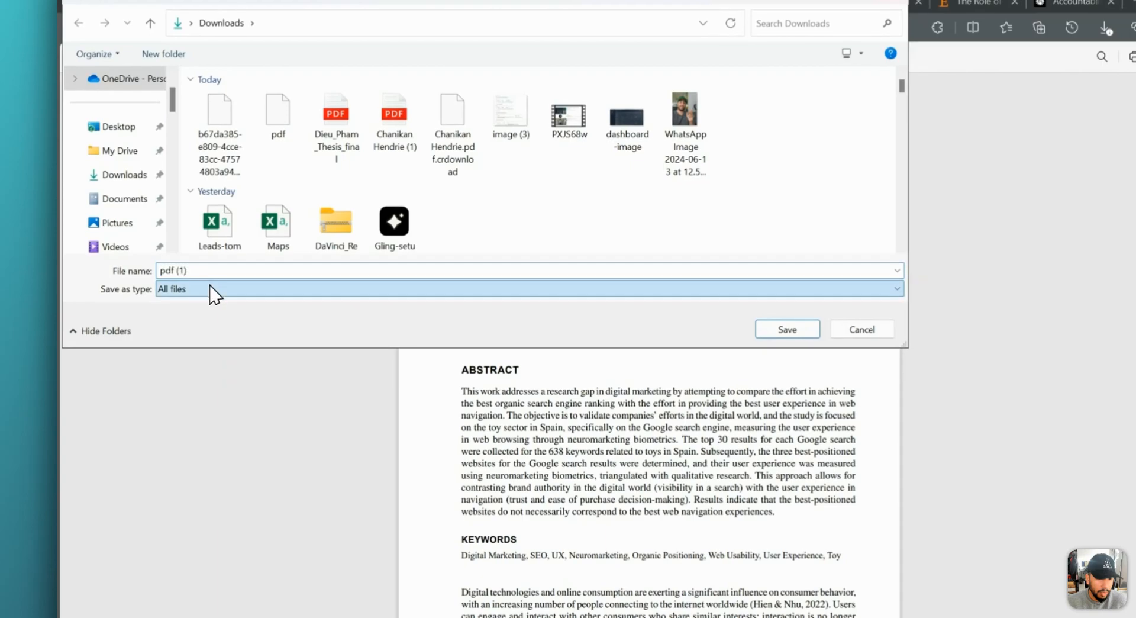
pyautogui.click(631, 343)
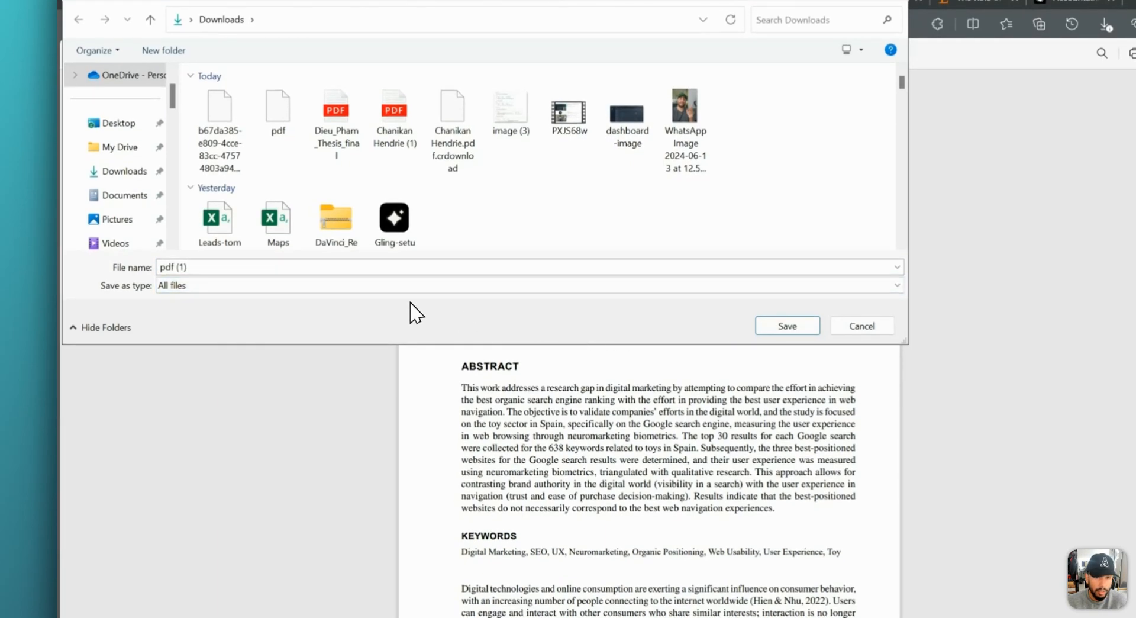
pyautogui.click(790, 326)
pyautogui.rightClick(480, 181)
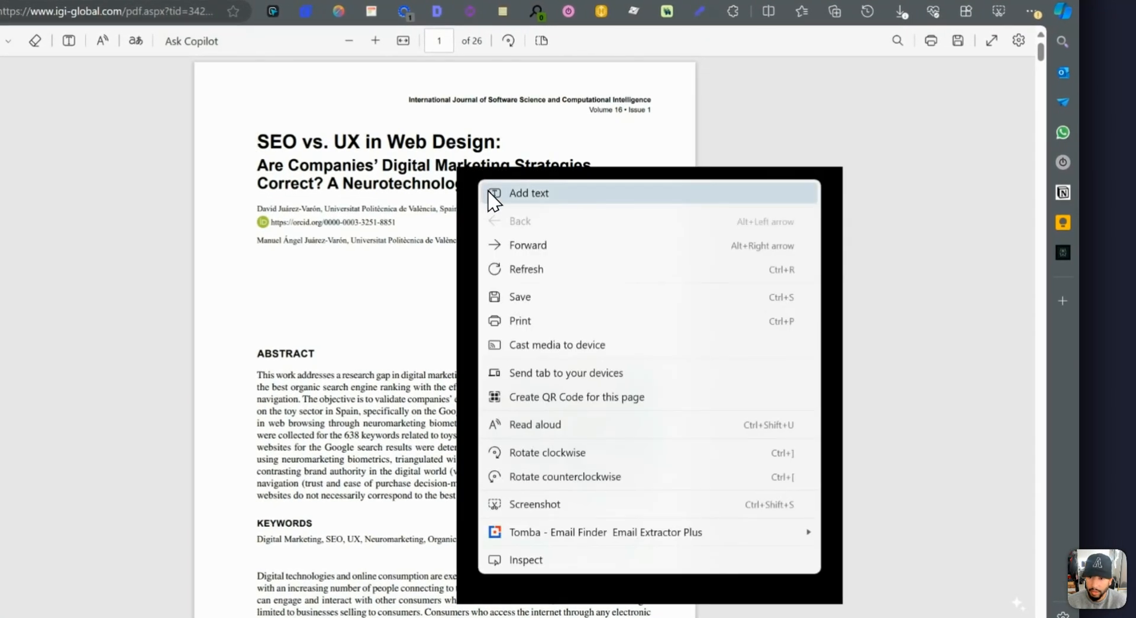
pyautogui.moveTo(336, 256); pyautogui.dragTo(331, 255)
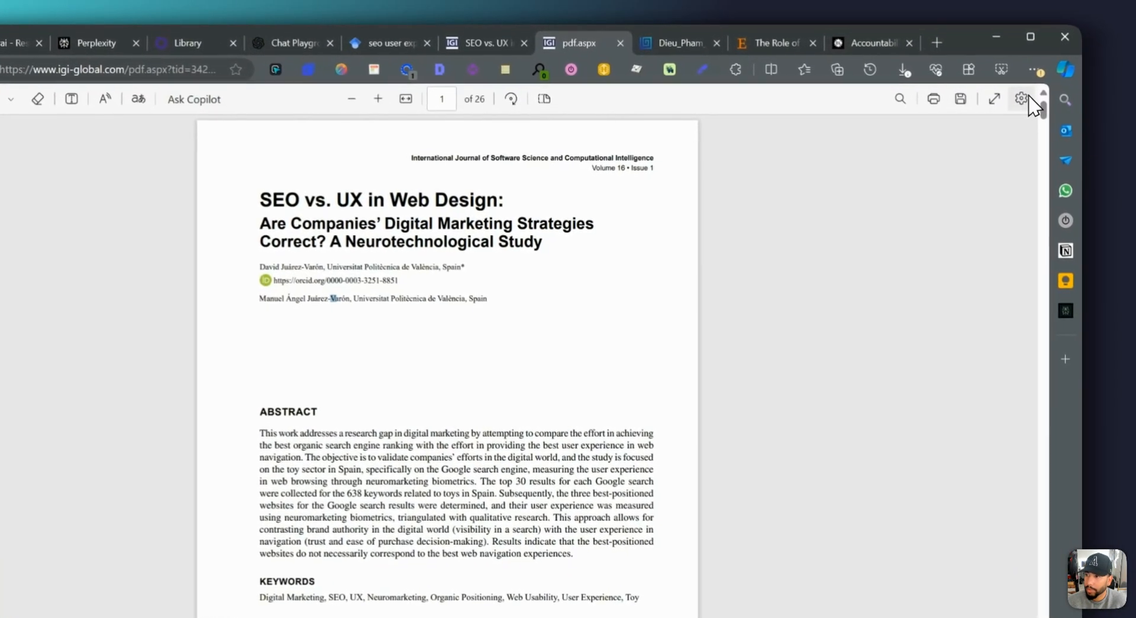
pyautogui.click(1022, 98)
pyautogui.click(806, 332)
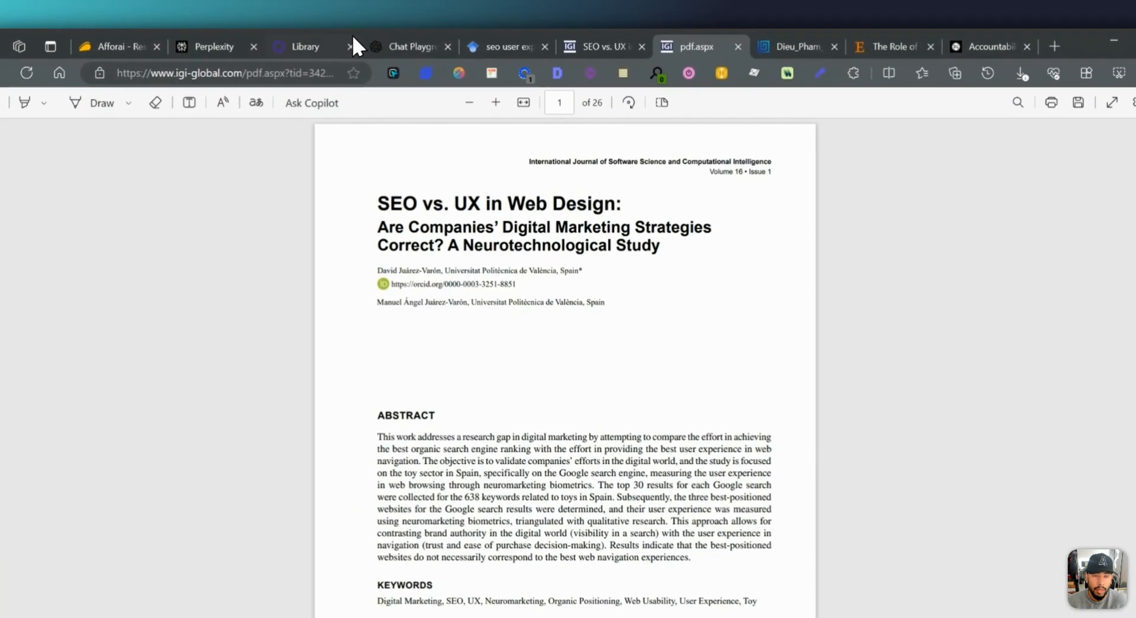
# Copy DOI 10.1016/j.procs.2014.09.102 from the ScienceDirect article and queue it for DOI upload in the Afforai library
pyautogui.click(293, 43)
pyautogui.click(712, 45)
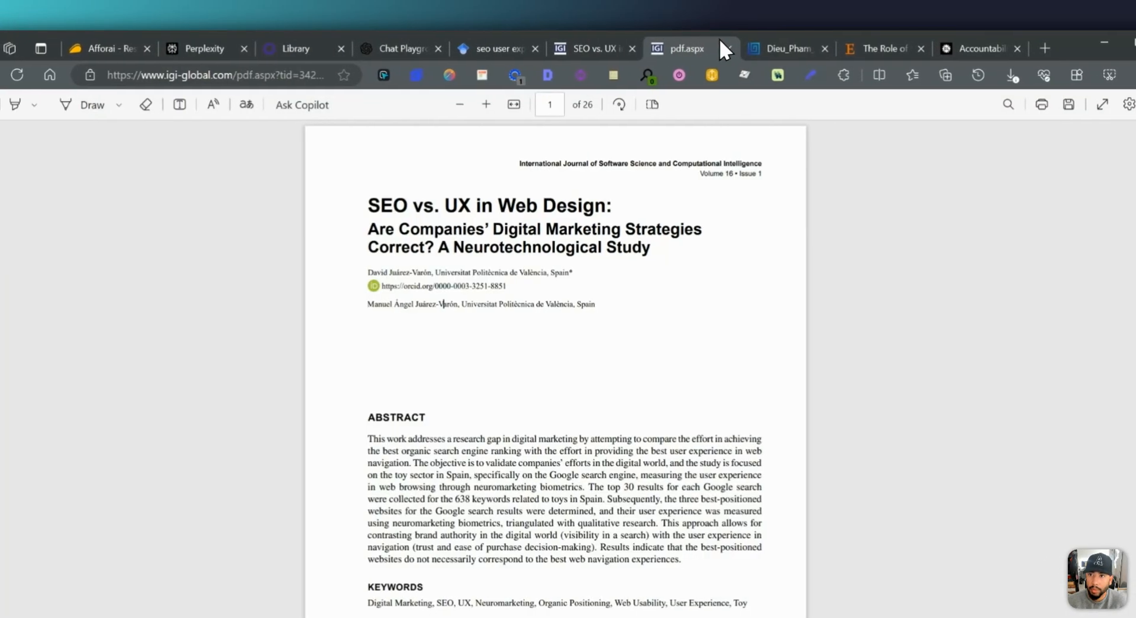
pyautogui.click(790, 46)
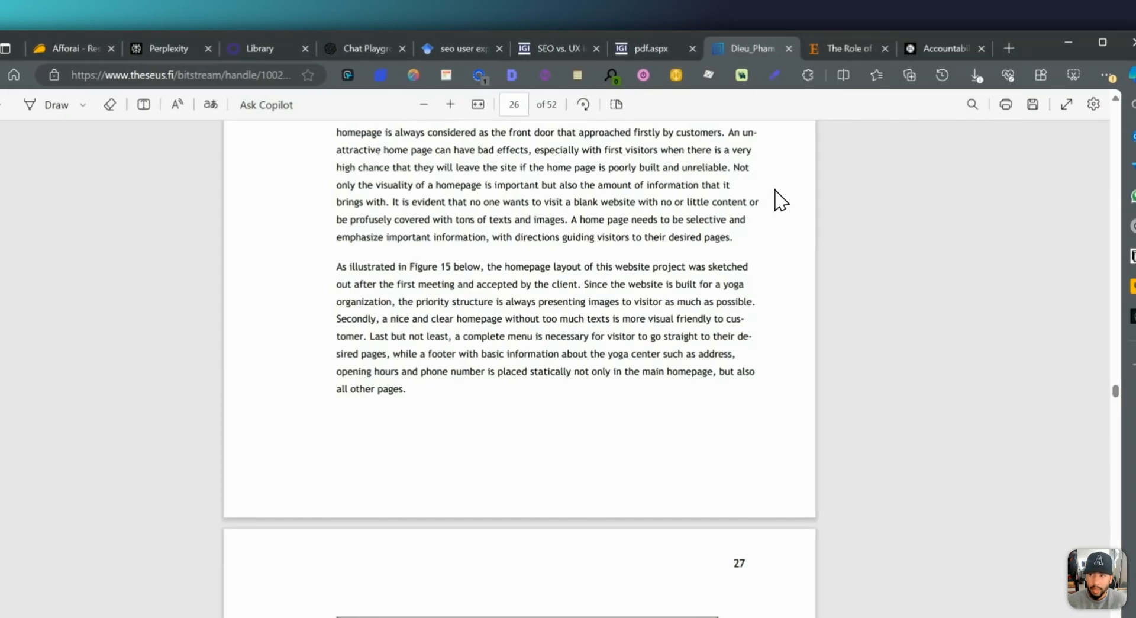
pyautogui.click(856, 46)
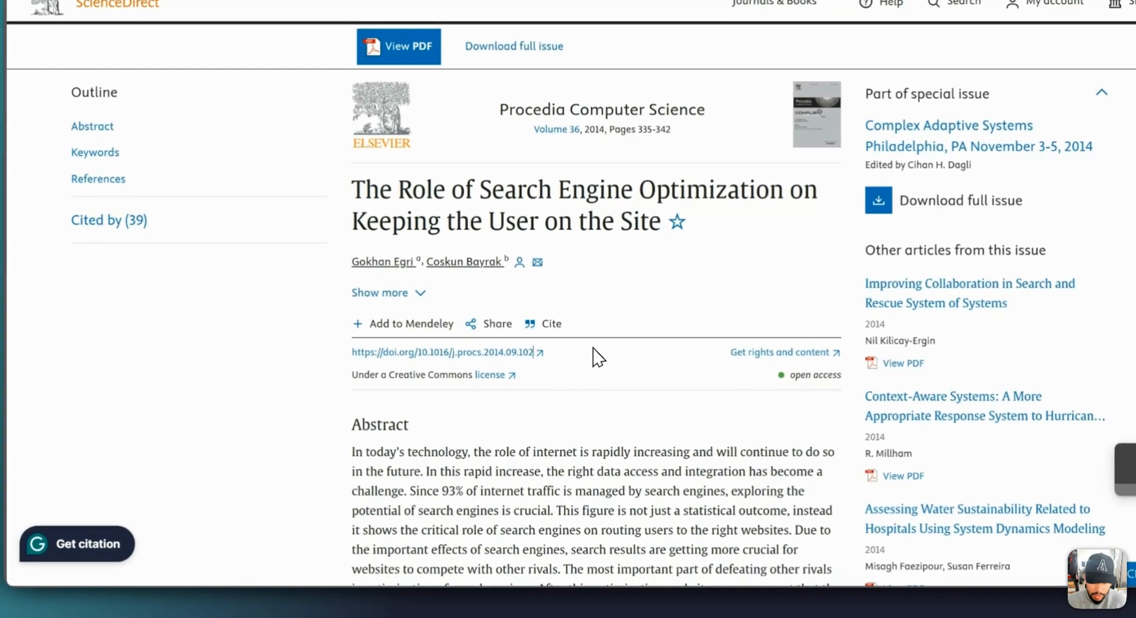
pyautogui.moveTo(480, 465); pyautogui.dragTo(312, 465)
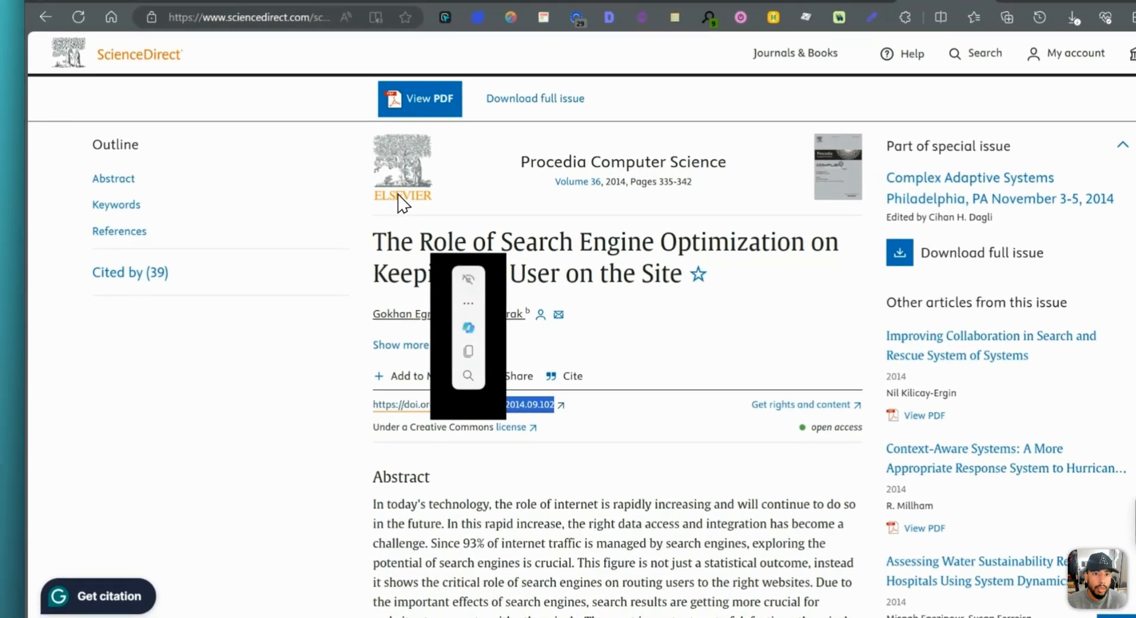
pyautogui.click(373, 51)
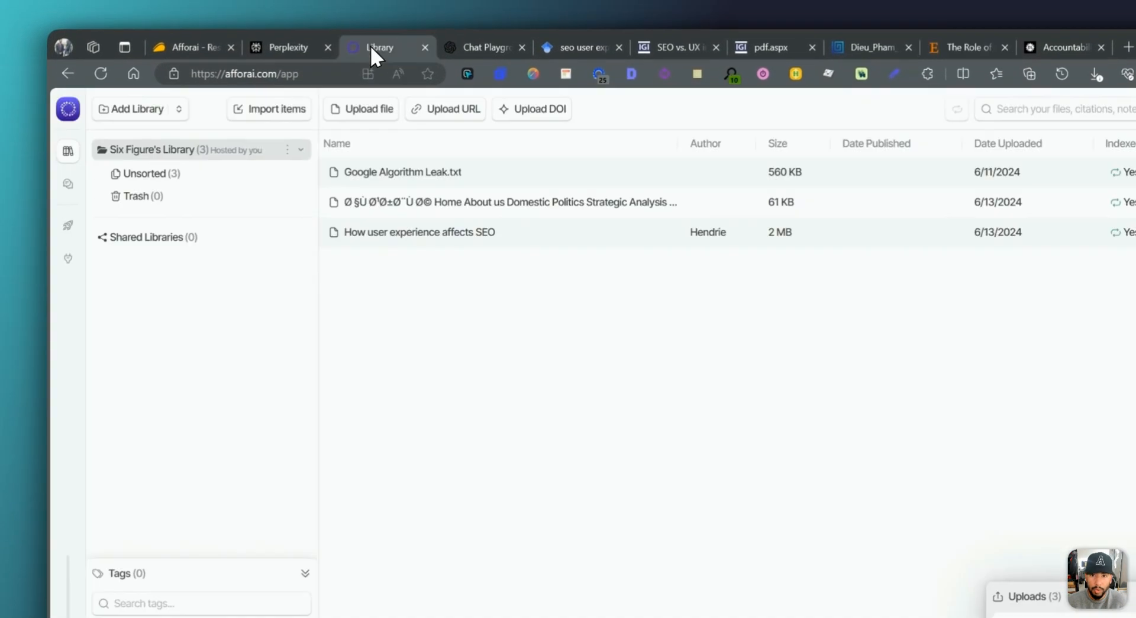
pyautogui.click(519, 116)
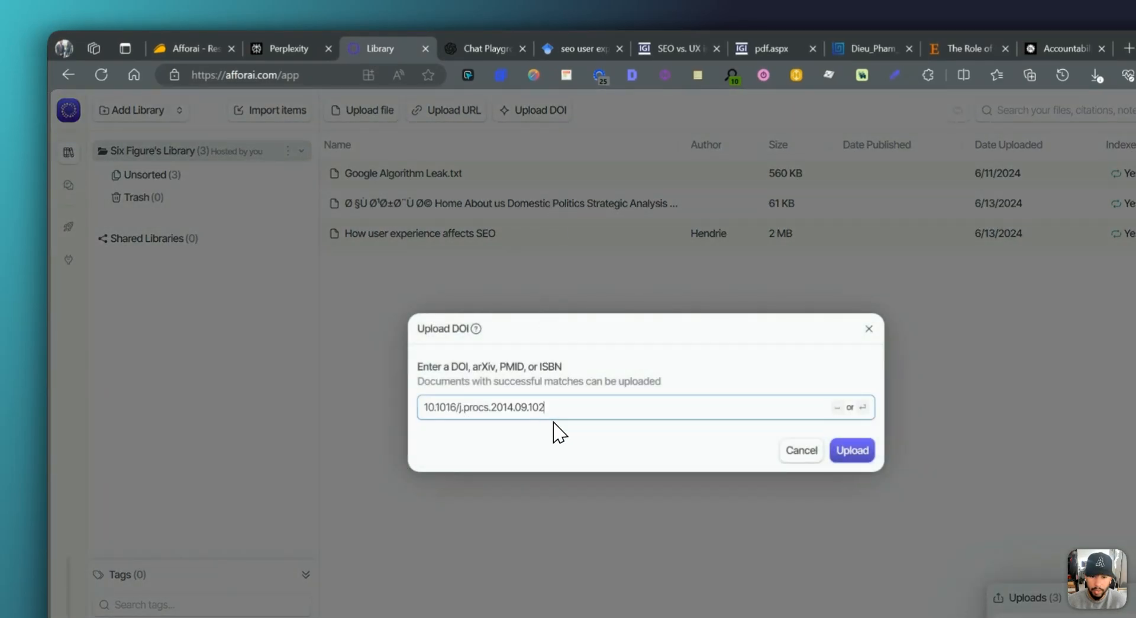
pyautogui.press('Return')
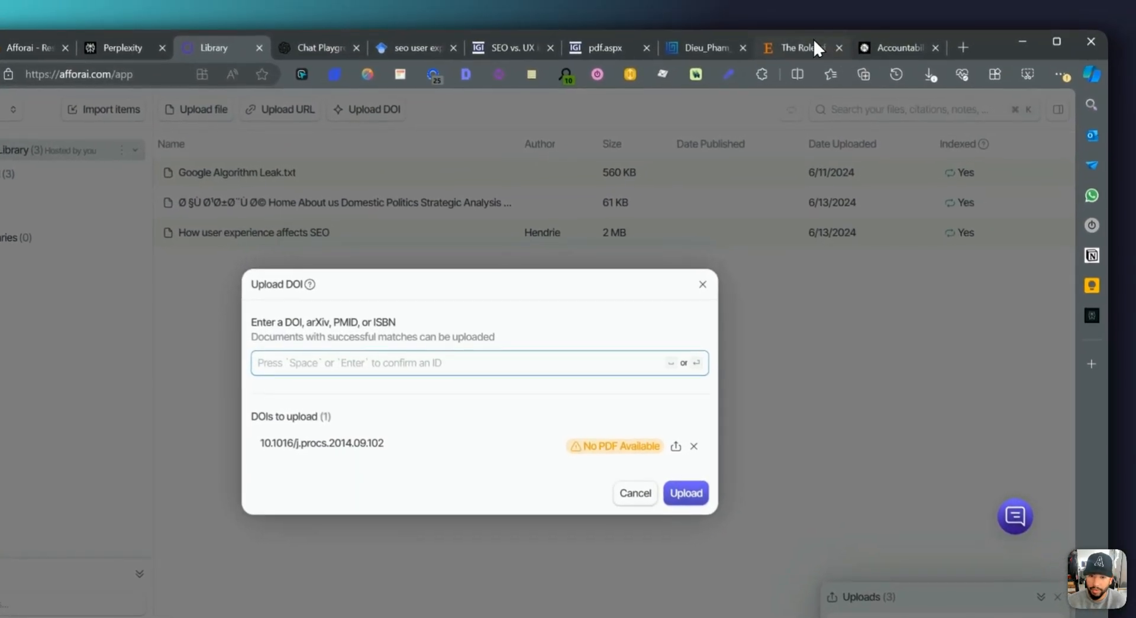
# Open the PDF of the ScienceDirect article, save it to Downloads under its suggested file name, and close the PDF
pyautogui.click(811, 48)
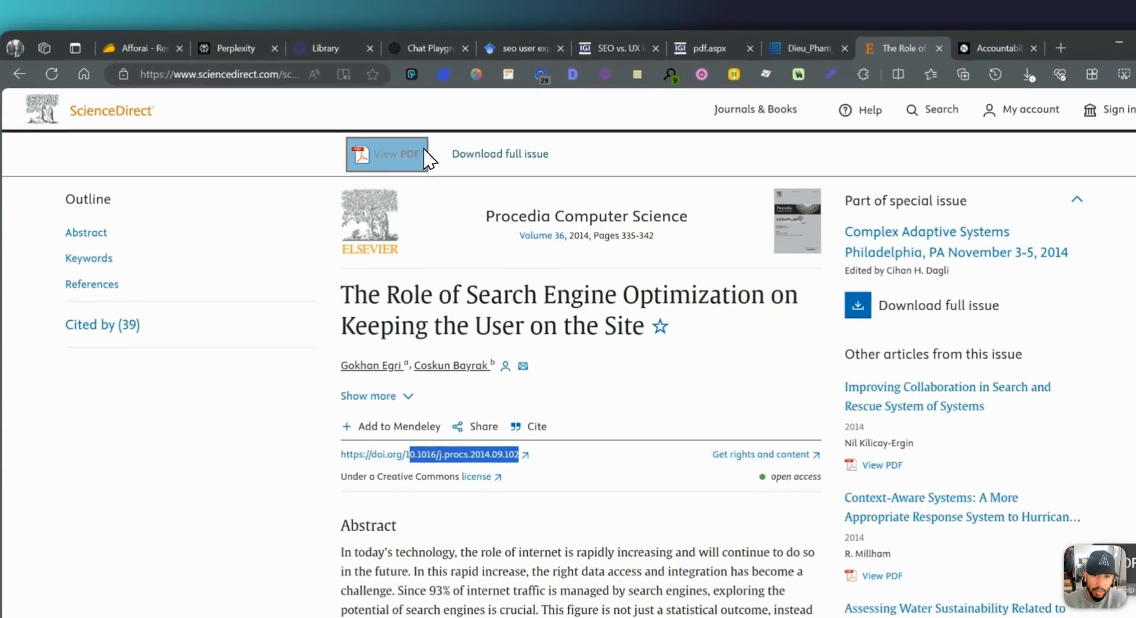
pyautogui.click(386, 136)
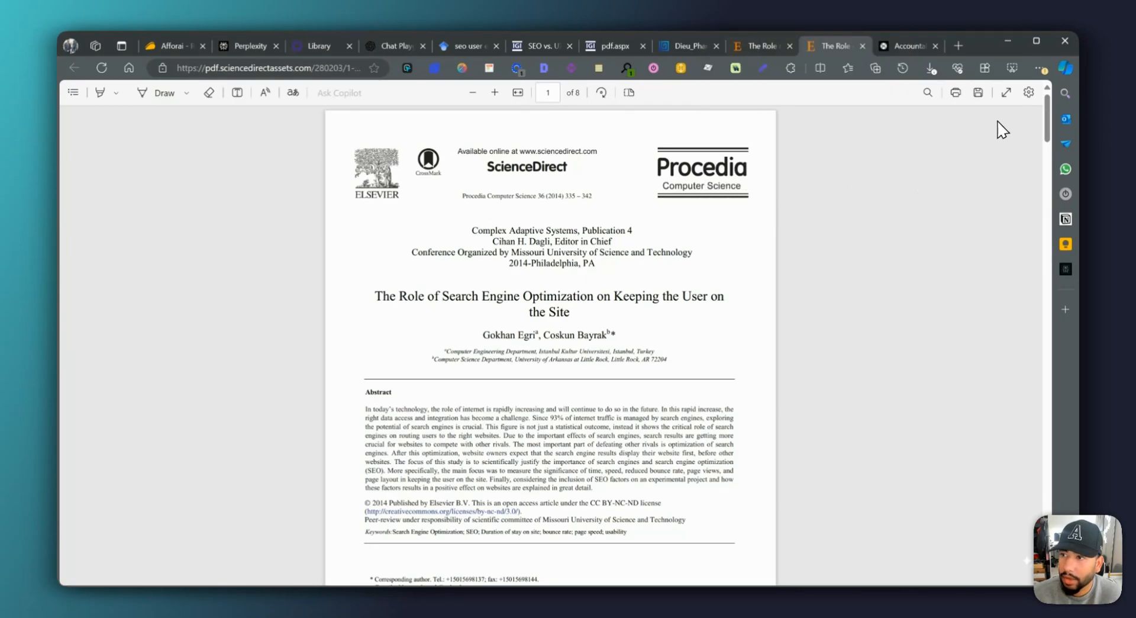
pyautogui.scroll(-20, 583, 181)
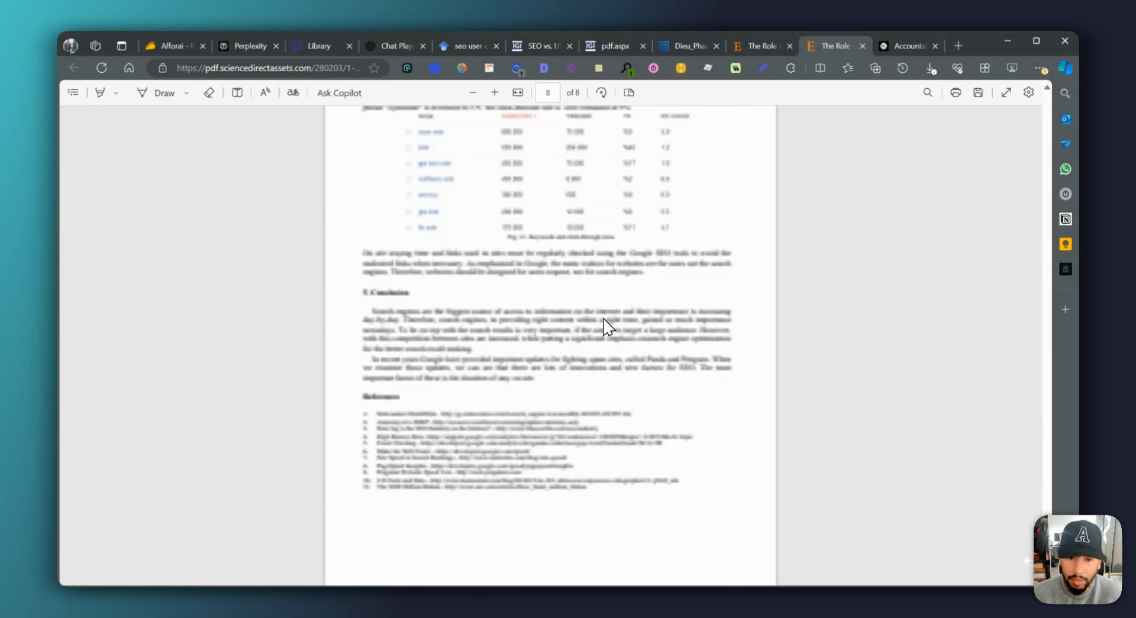
pyautogui.scroll(5, 577, 322)
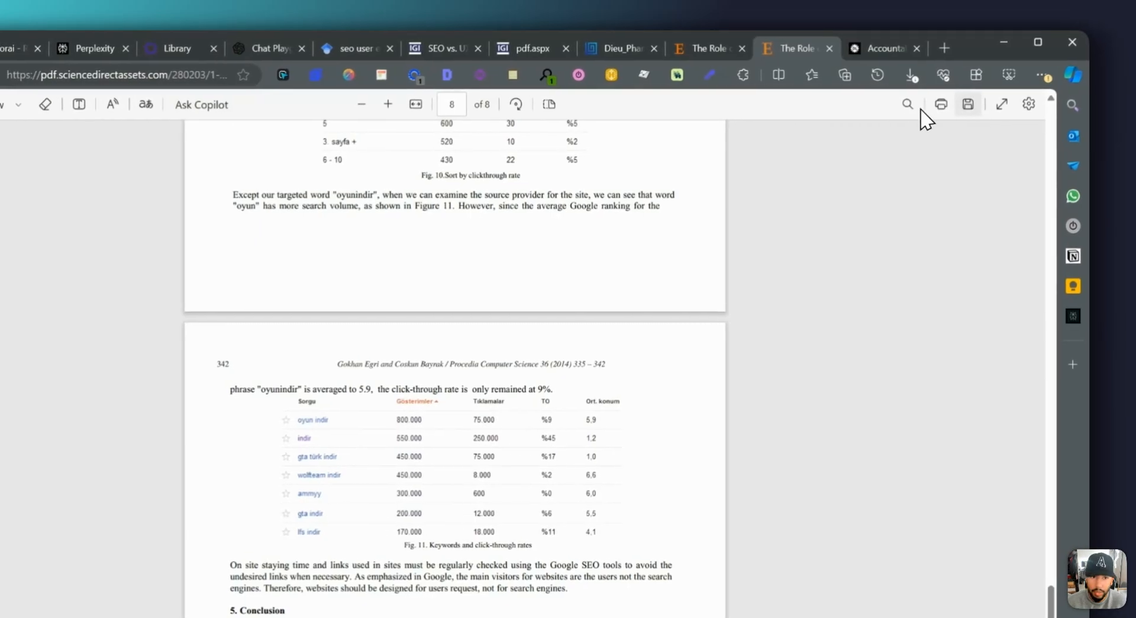
pyautogui.click(978, 93)
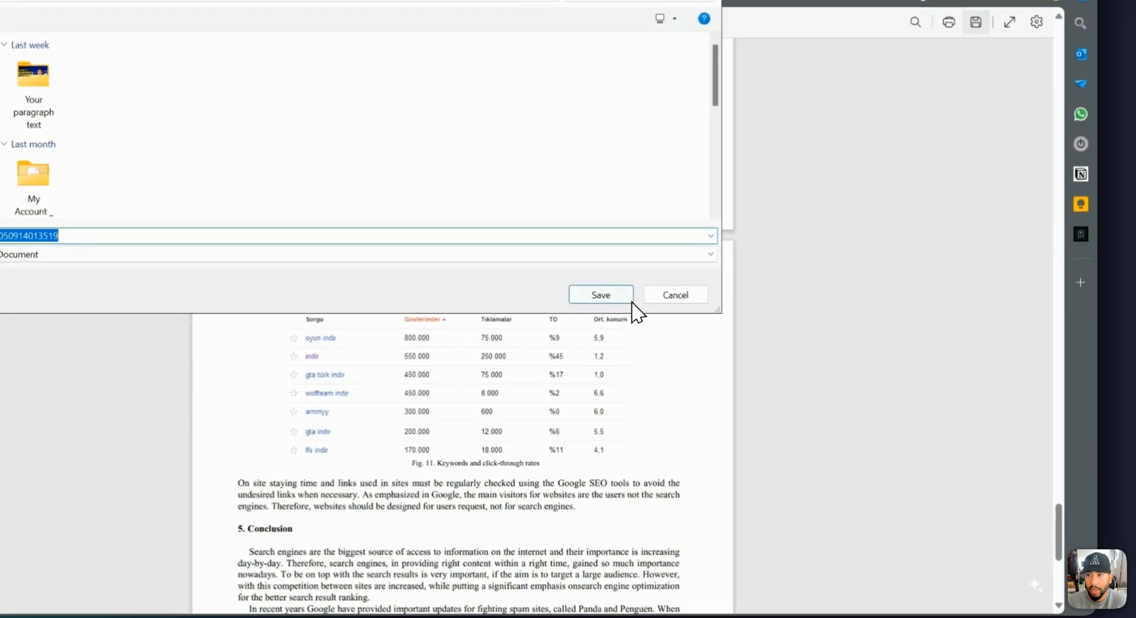
pyautogui.click(631, 302)
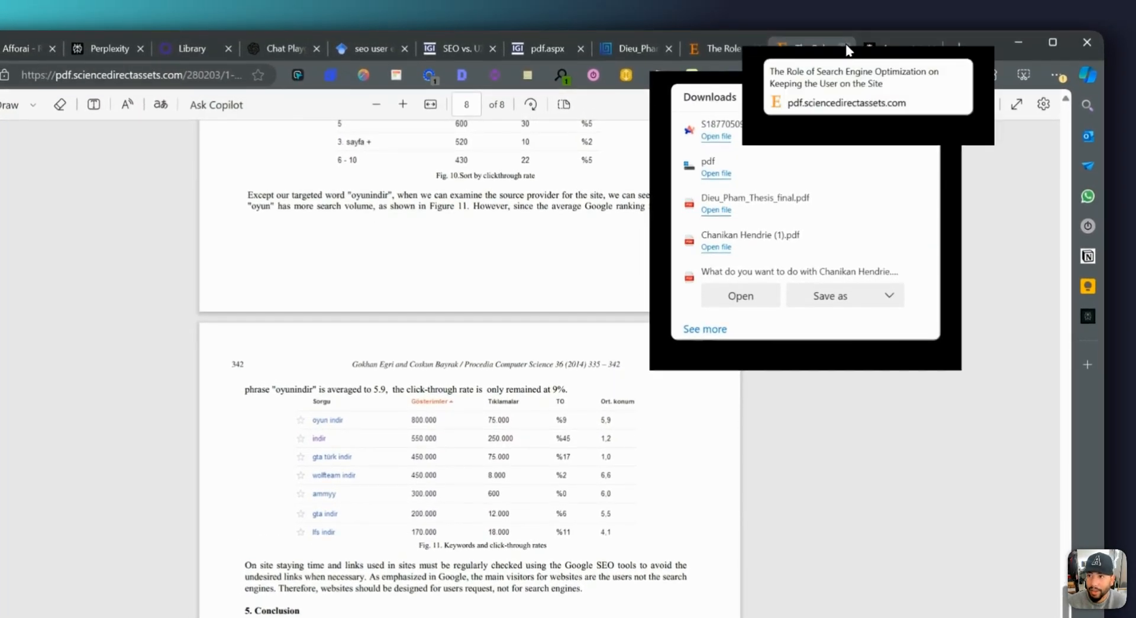
pyautogui.click(846, 49)
# Copy DOI 10.1145/3472714.3473664 from the ACM "Accountability for the hidden codes" page, add it to Afforai's DOI queue and submit the upload
pyautogui.click(813, 42)
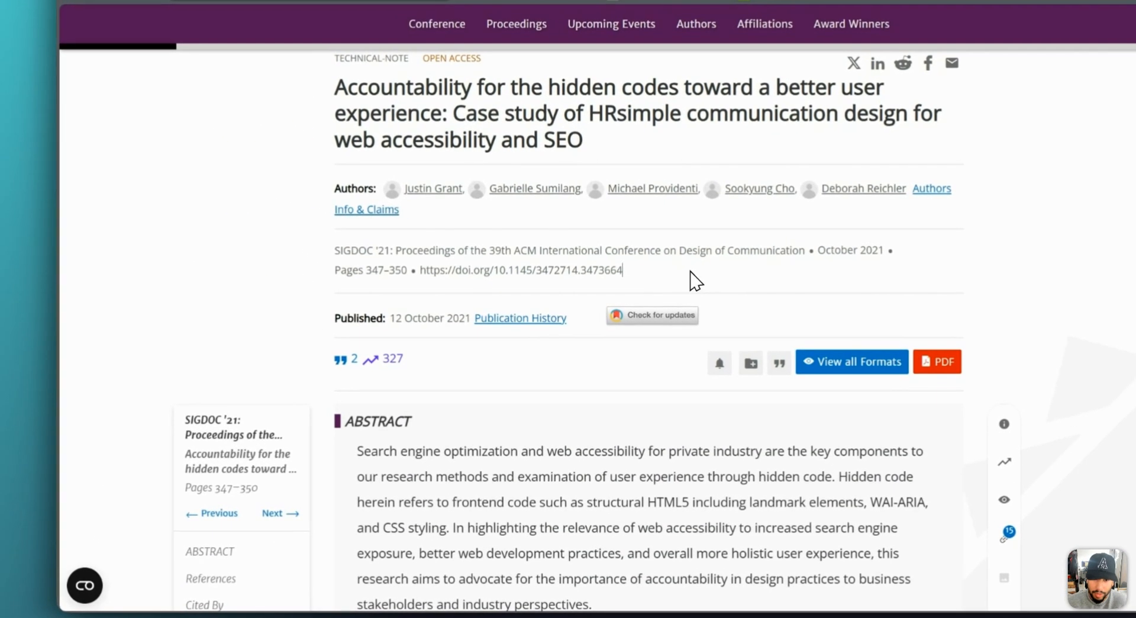
pyautogui.moveTo(632, 256); pyautogui.dragTo(505, 257)
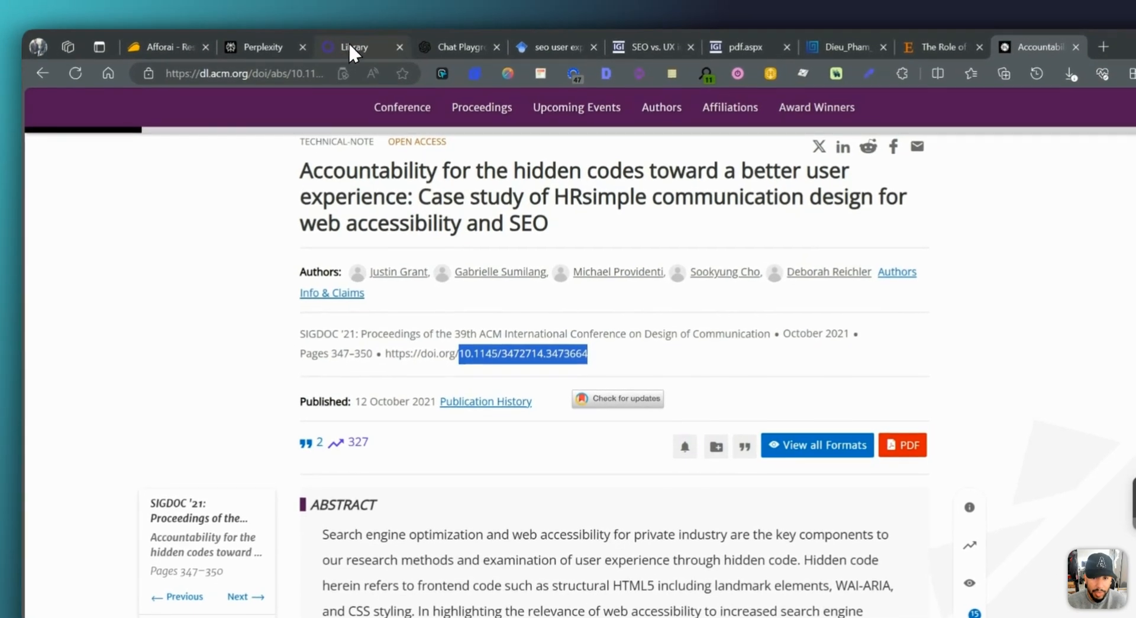
pyautogui.click(349, 43)
pyautogui.write('10.1145/3472714.3473664')
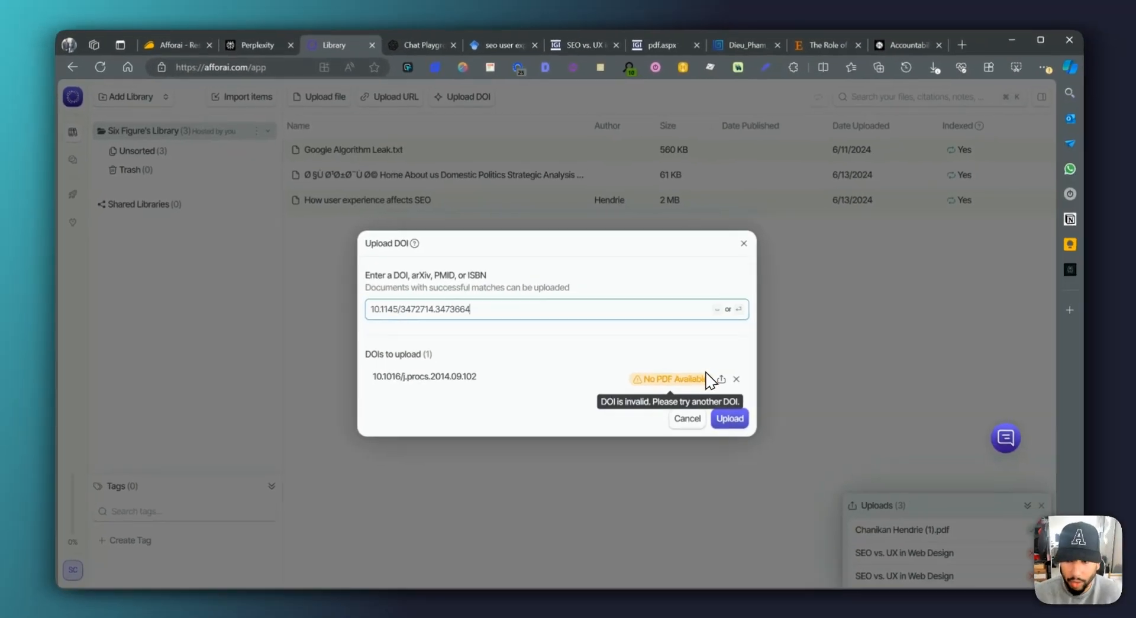
pyautogui.press('Return')
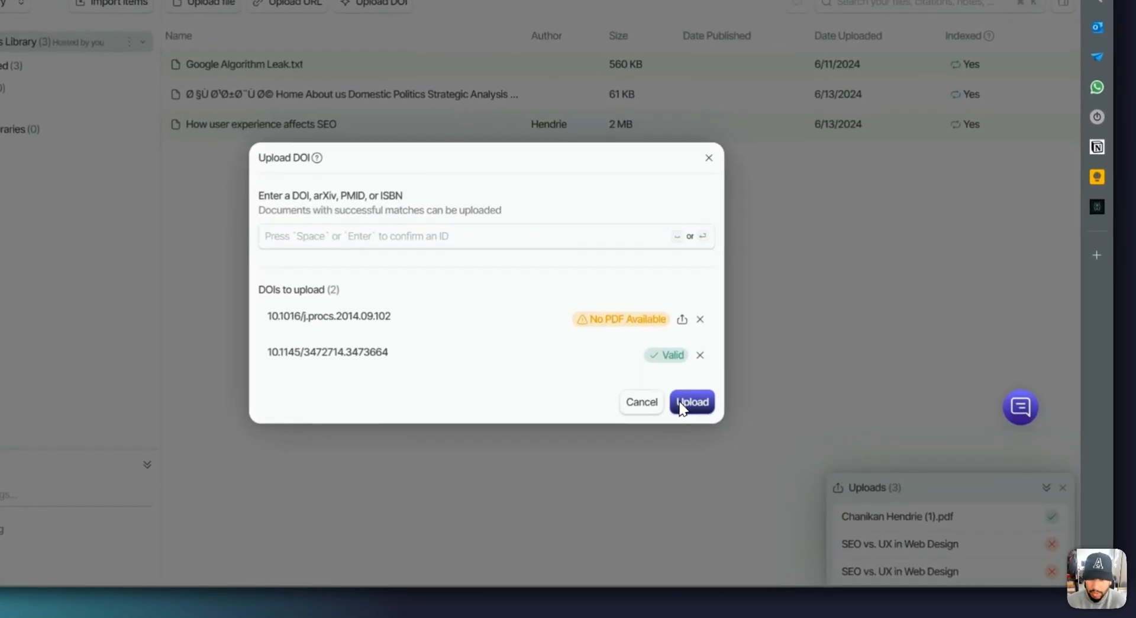
pyautogui.click(719, 432)
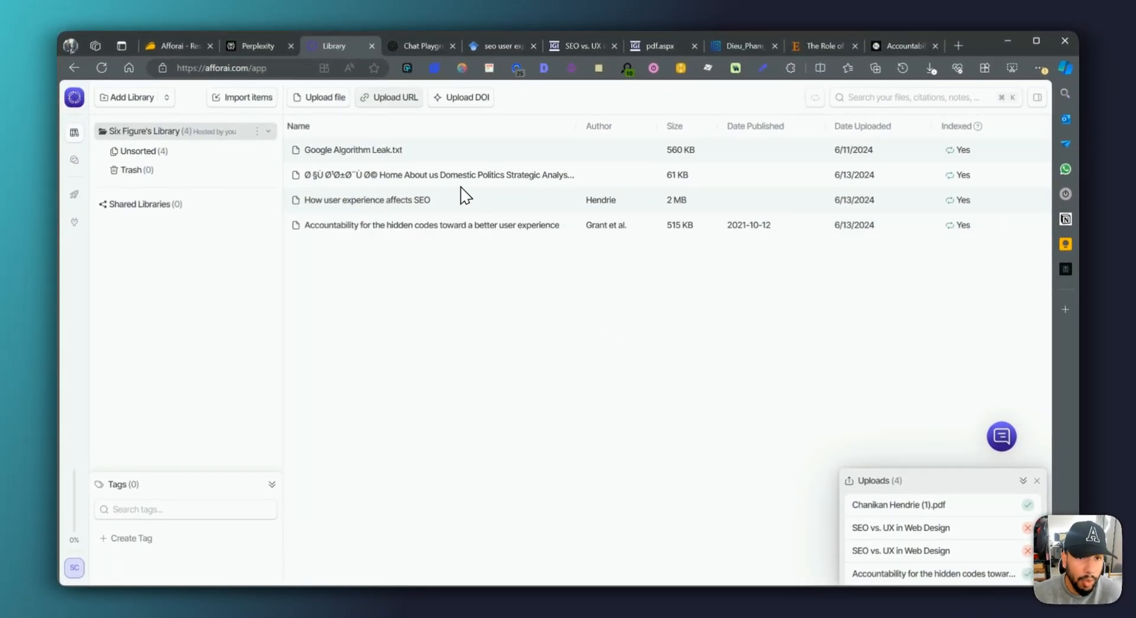
# Upload the downloaded thesis PDF to the library as a file, with English as the OCR language
pyautogui.click(331, 97)
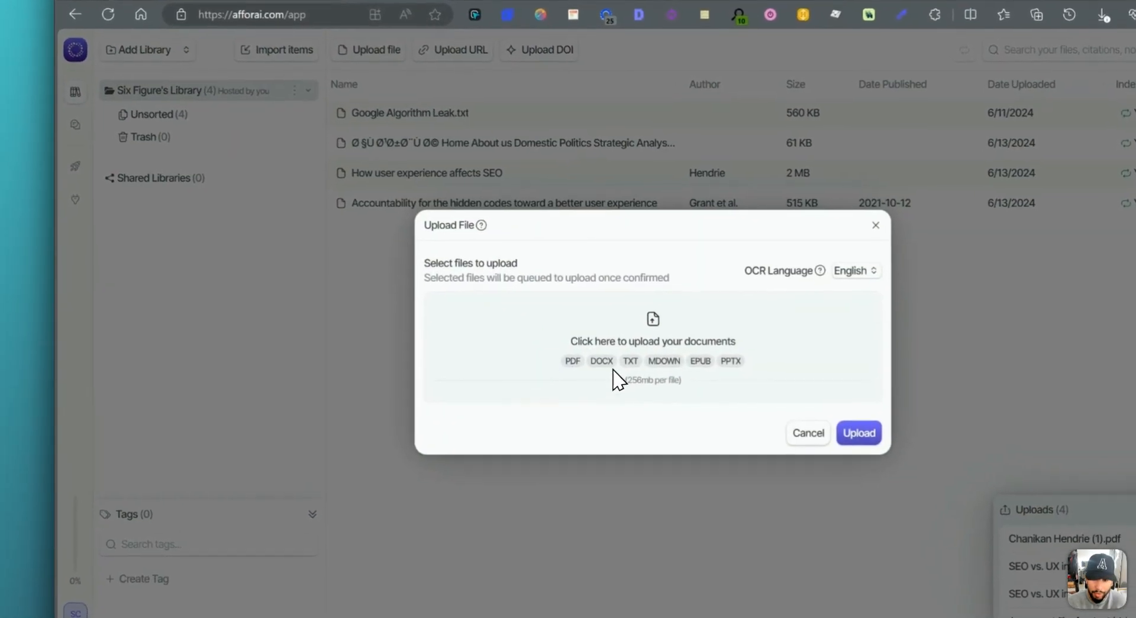
pyautogui.click(655, 349)
pyautogui.click(216, 117)
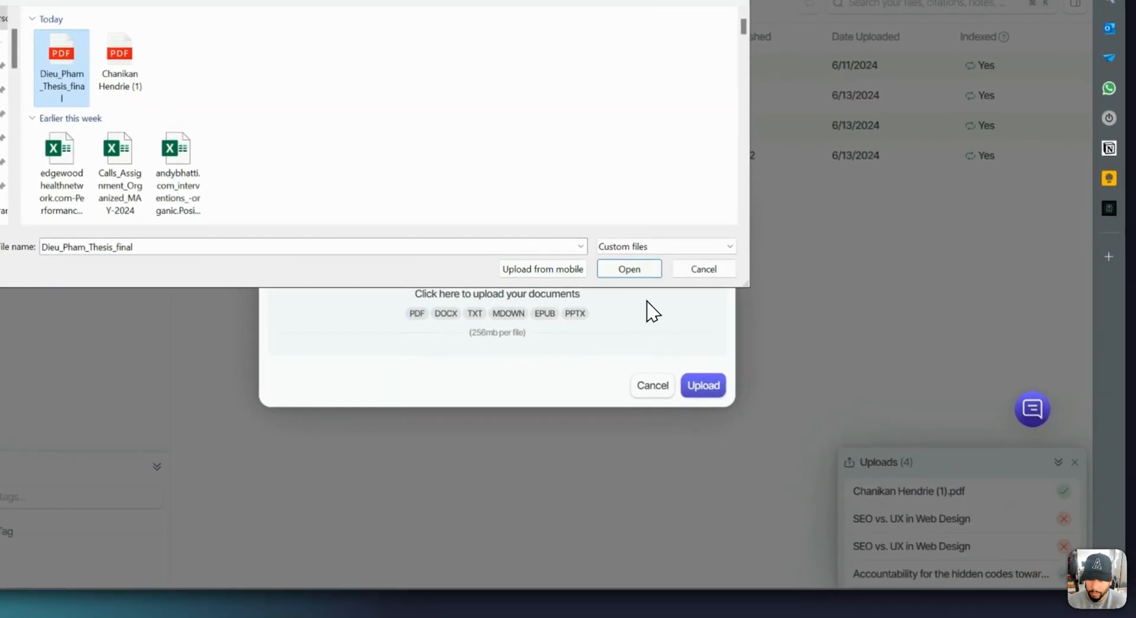
pyautogui.click(780, 370)
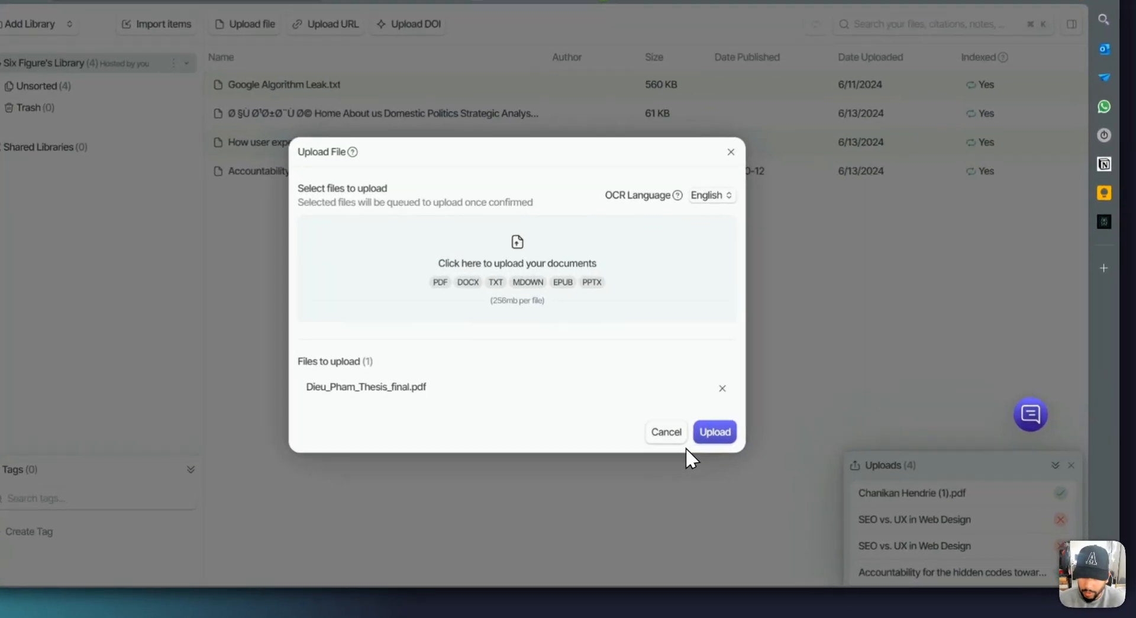
pyautogui.click(727, 451)
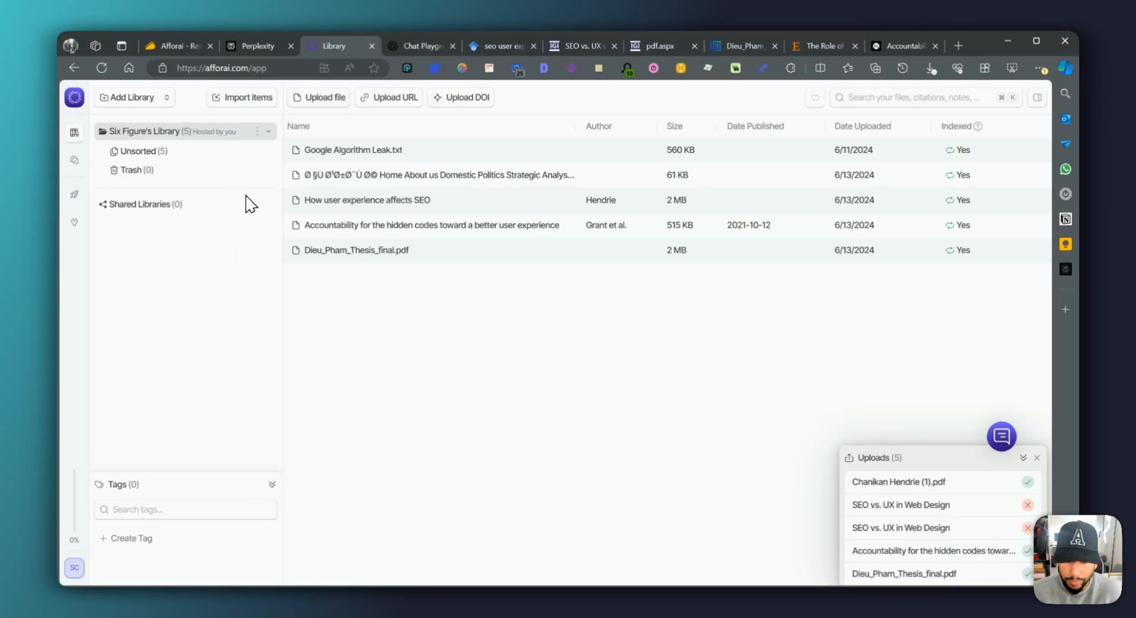
# Open the Research Assistant chat and review the available AI models and the BYOK settings for the Custom model
pyautogui.click(75, 159)
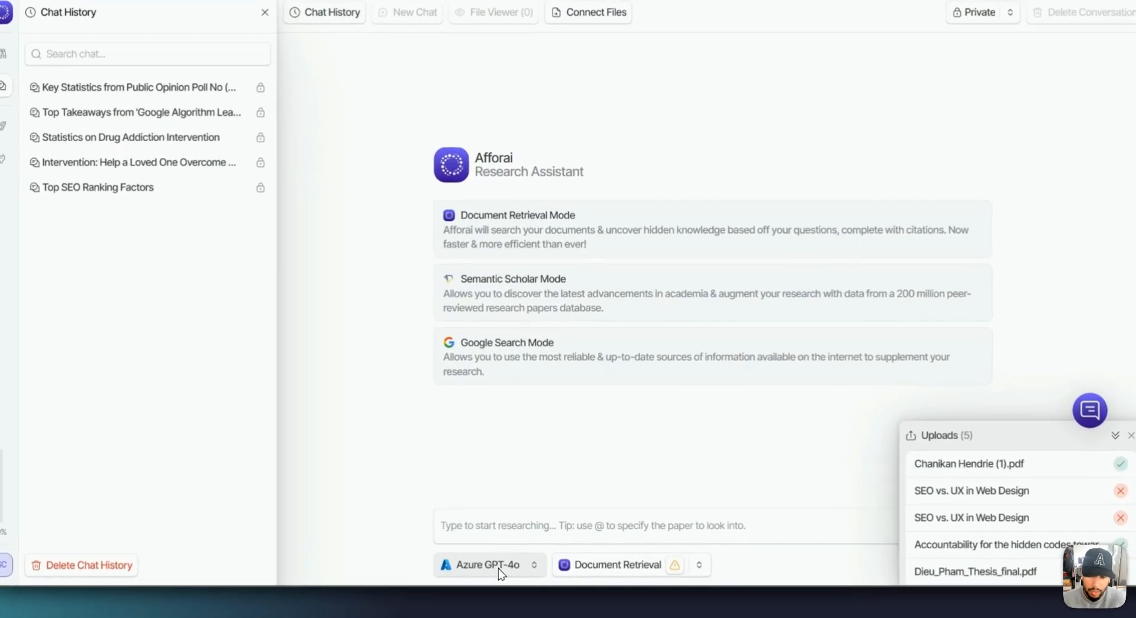
pyautogui.click(499, 569)
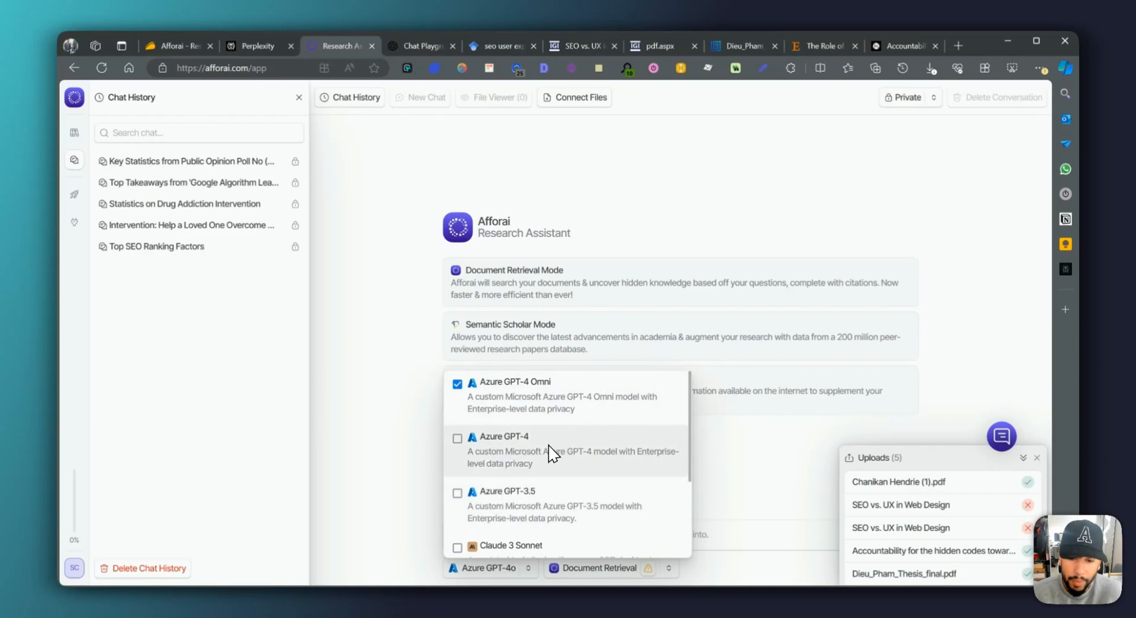
pyautogui.scroll(-3, 550, 453)
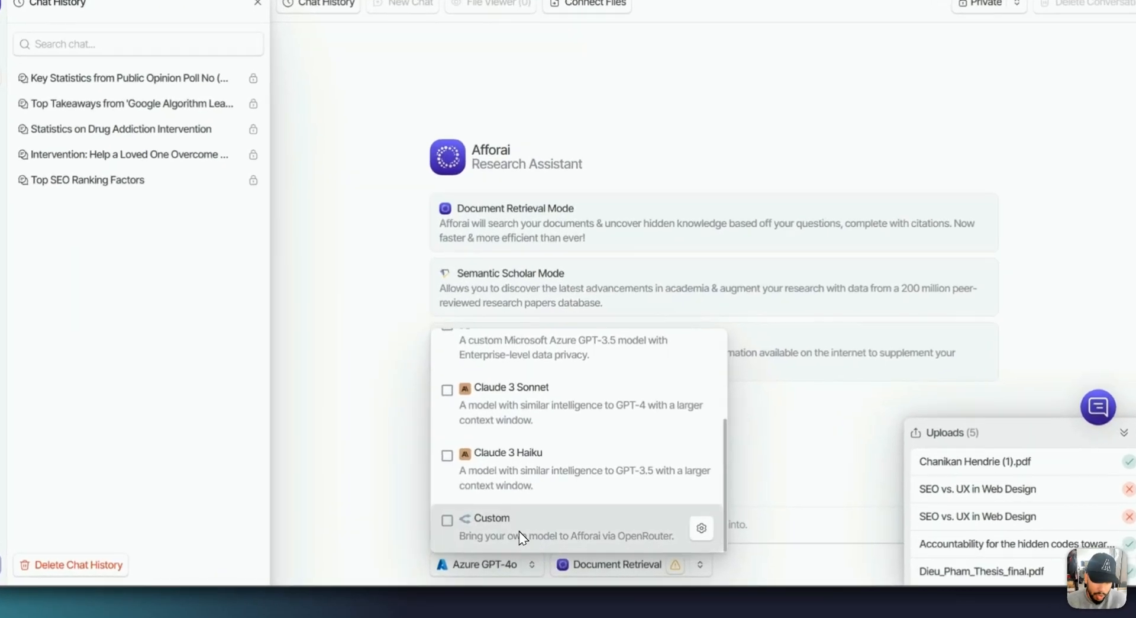
pyautogui.click(520, 540)
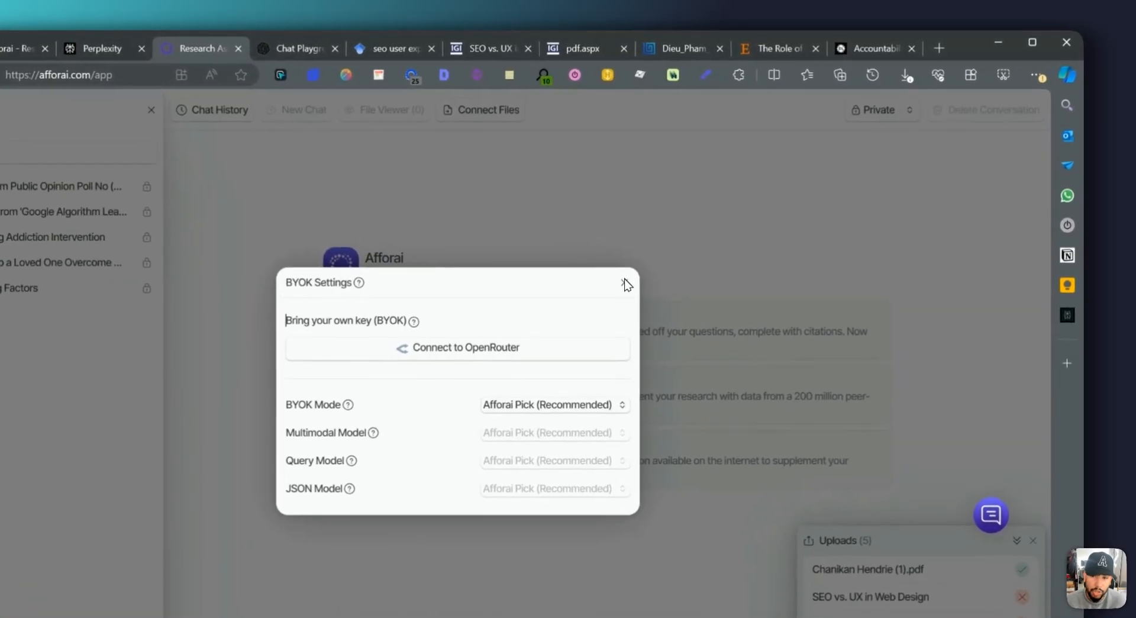
pyautogui.click(695, 242)
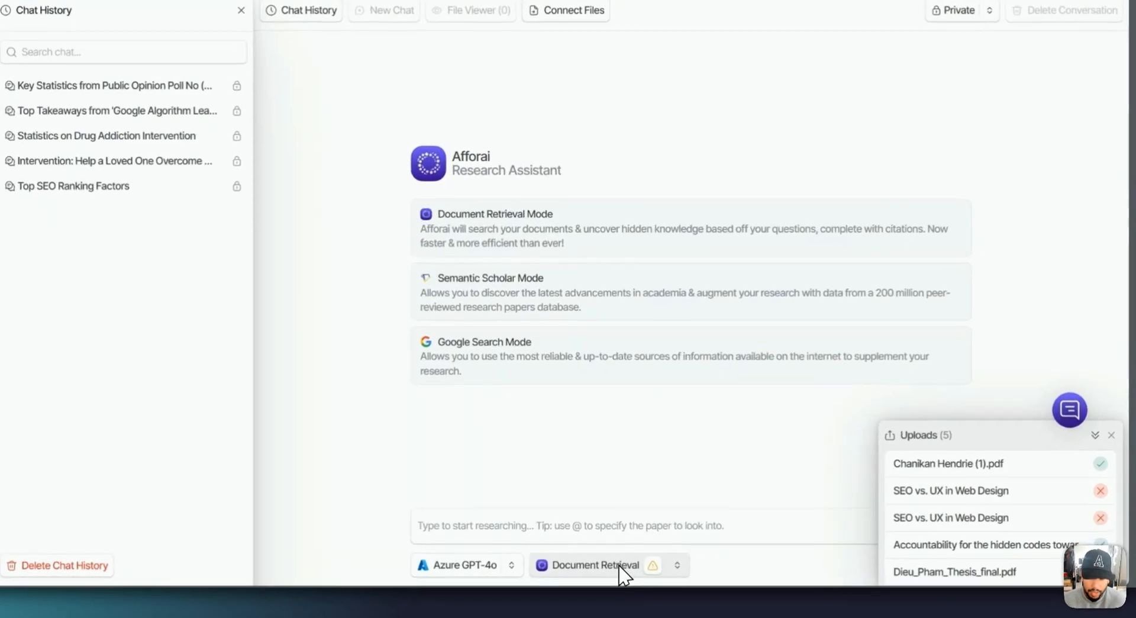
# Connect "How user experience affects SEO", "Accountability for the hidden codes toward a better user experience" and the thesis PDF to Document Retrieval
pyautogui.click(648, 571)
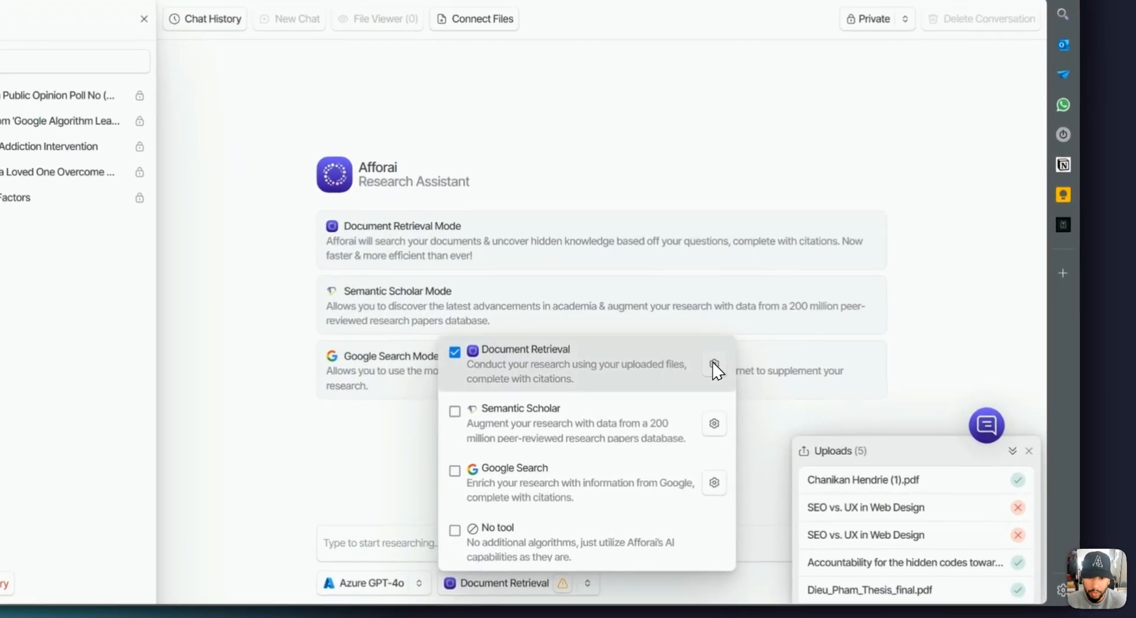
pyautogui.click(774, 385)
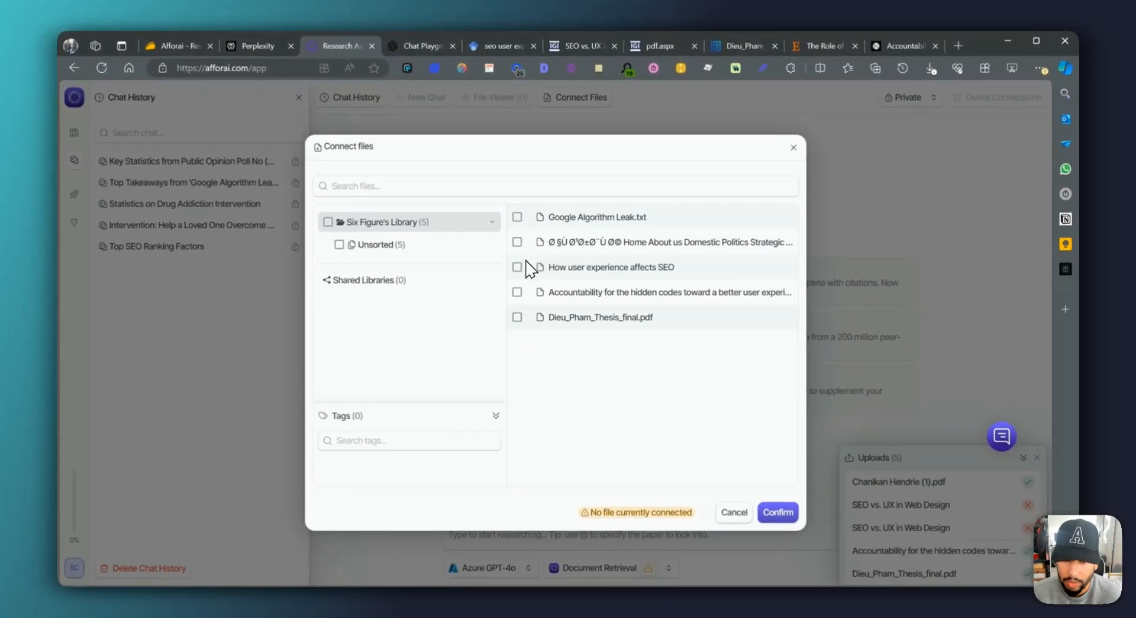
pyautogui.click(516, 267)
pyautogui.click(516, 291)
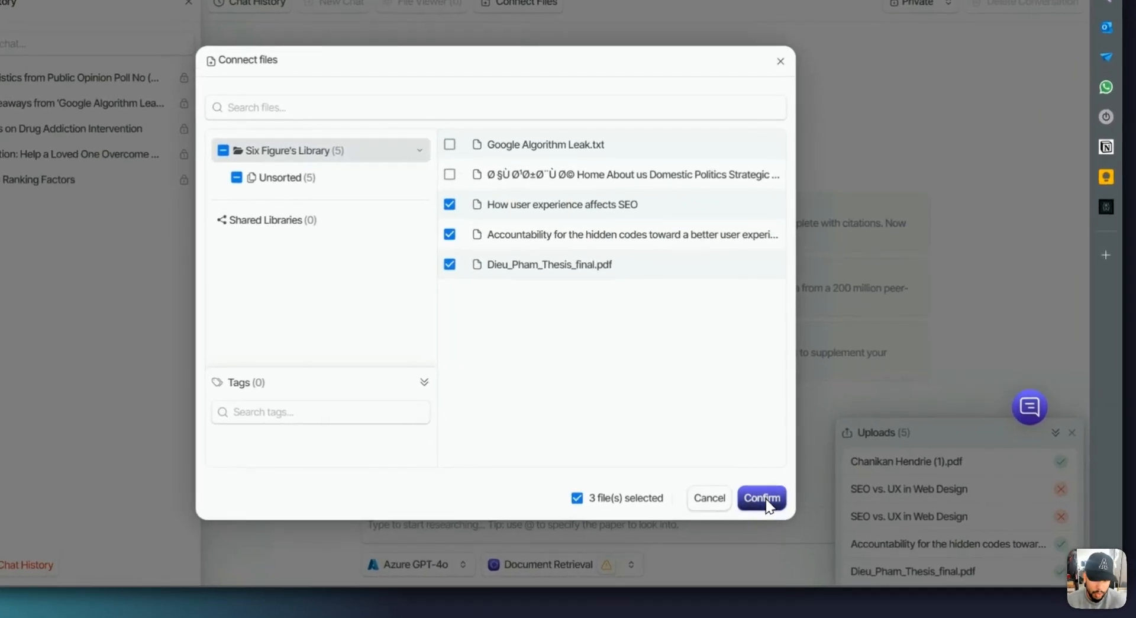
pyautogui.click(777, 511)
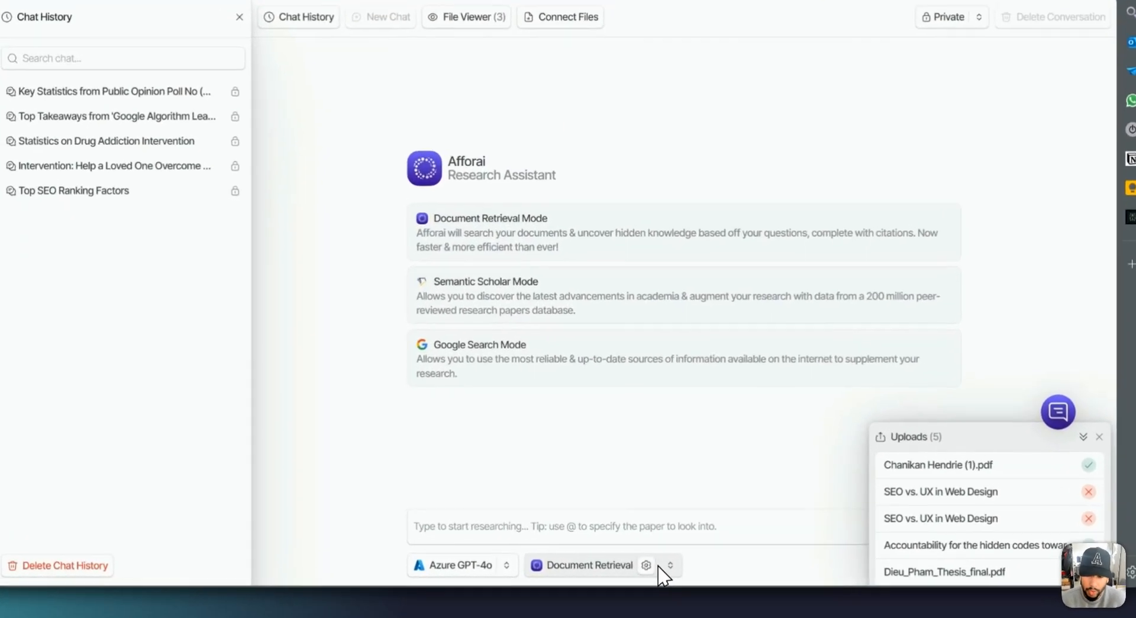
# Review the research modes offered for the chat and recheck which files are connected to Document Retrieval
pyautogui.click(668, 568)
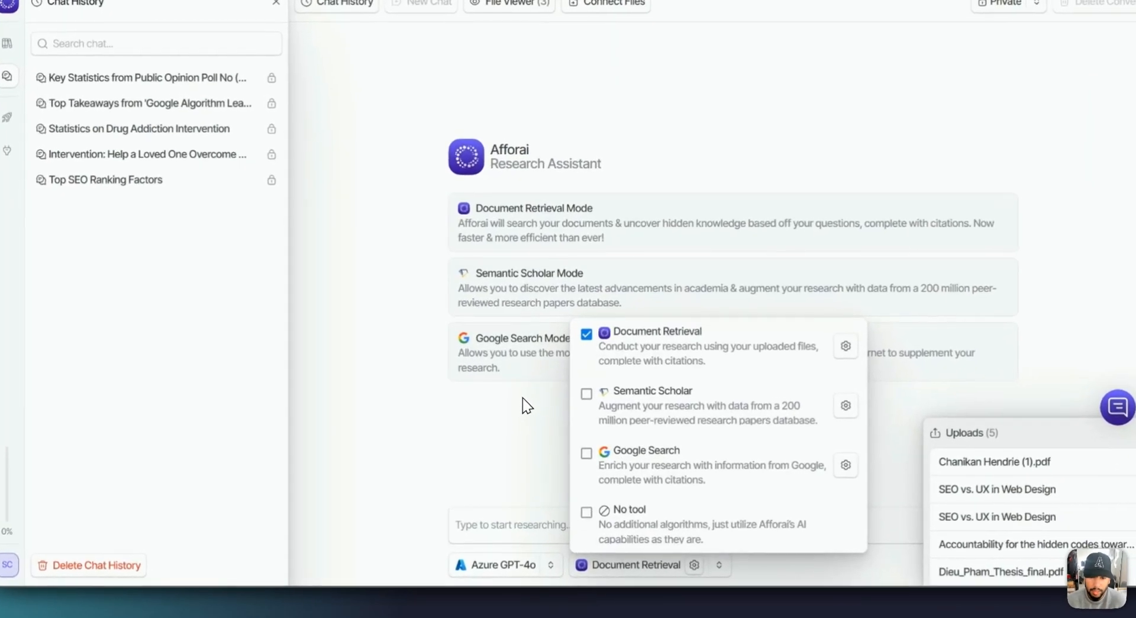
pyautogui.click(527, 405)
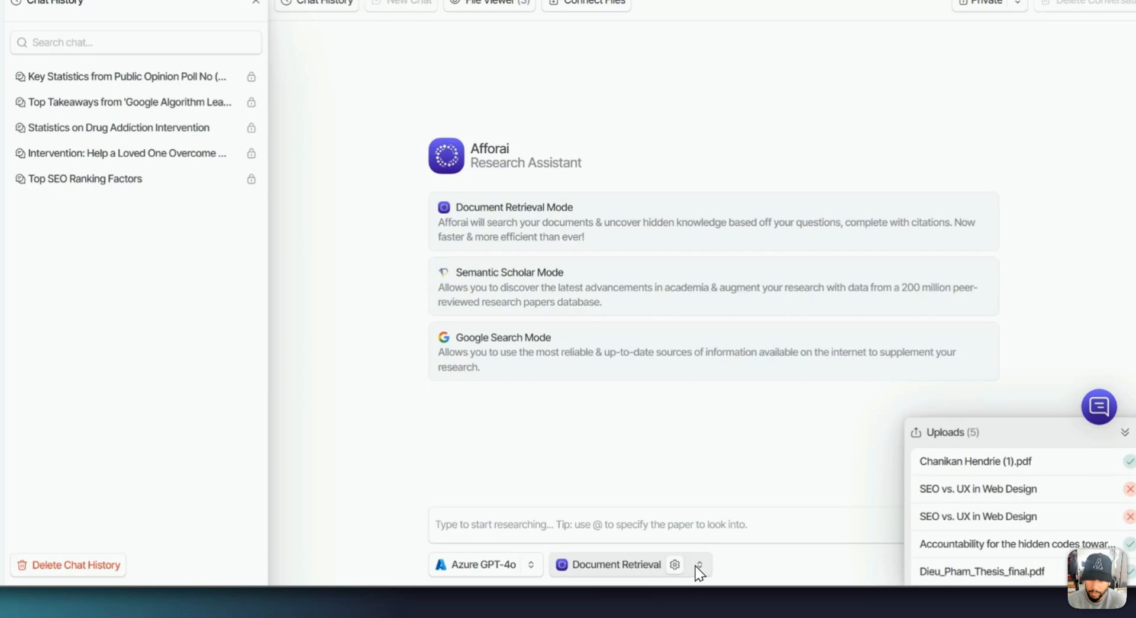
pyautogui.click(697, 568)
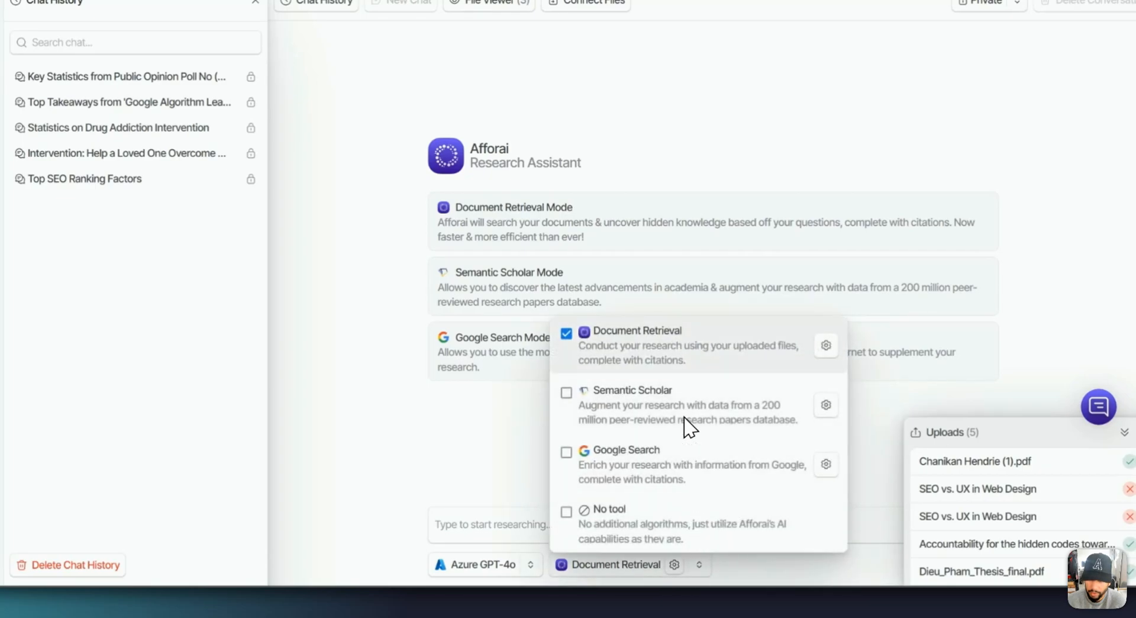
pyautogui.click(826, 346)
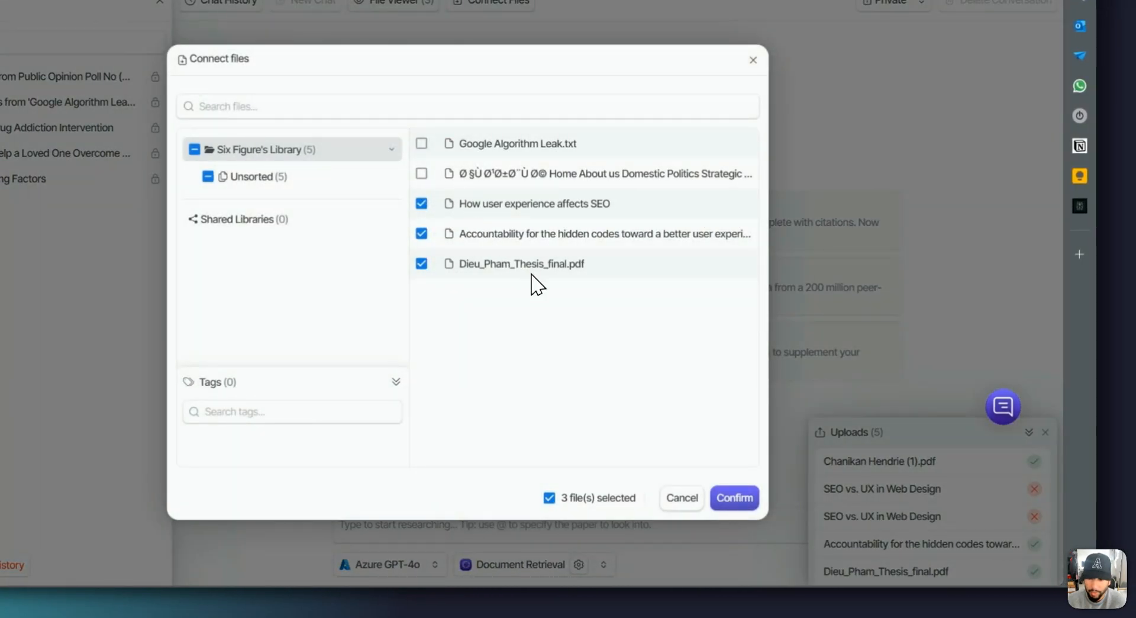
pyautogui.click(732, 497)
# Ask the Research Assistant "based on the documents provided, how does user experience impact seo"
pyautogui.click(461, 532)
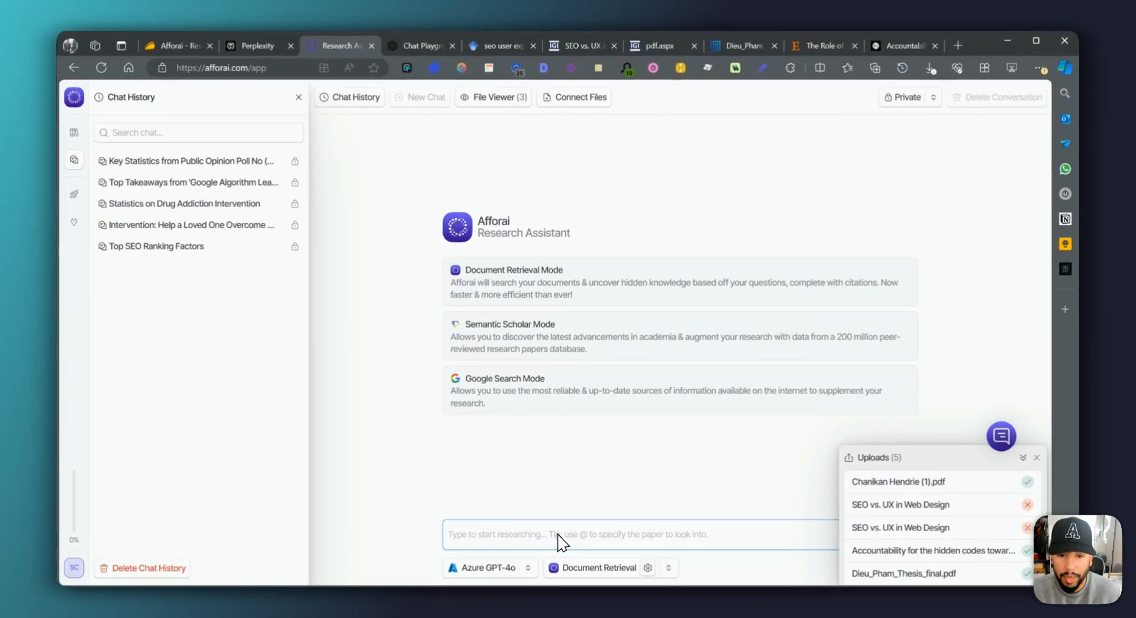
pyautogui.write('based on the documents provided, how does user experience impact seo')
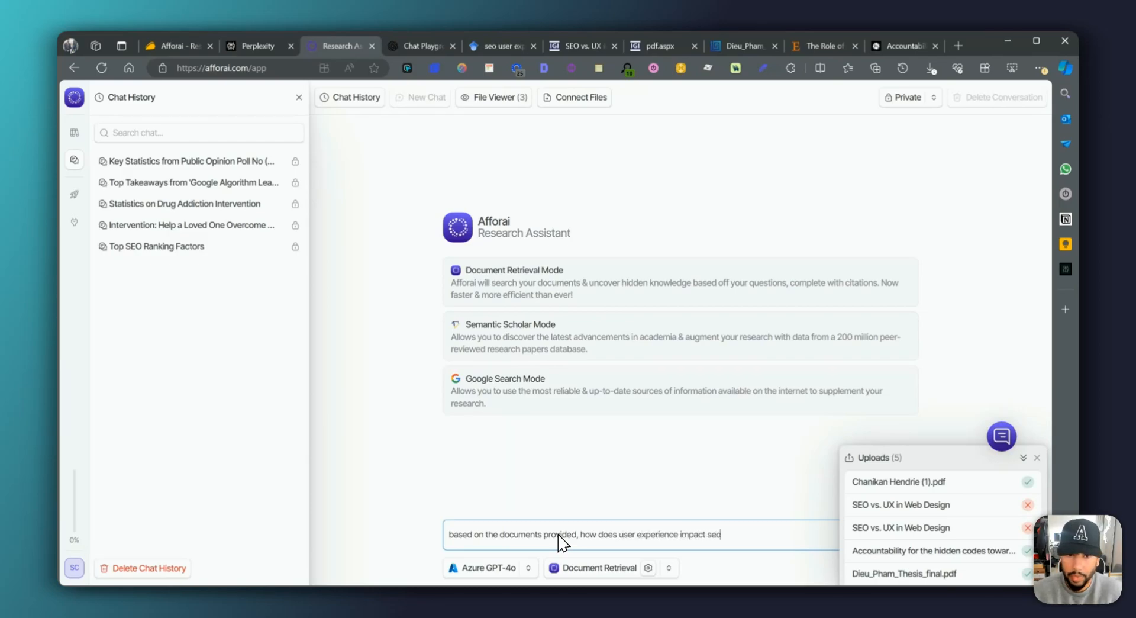
pyautogui.press('Return')
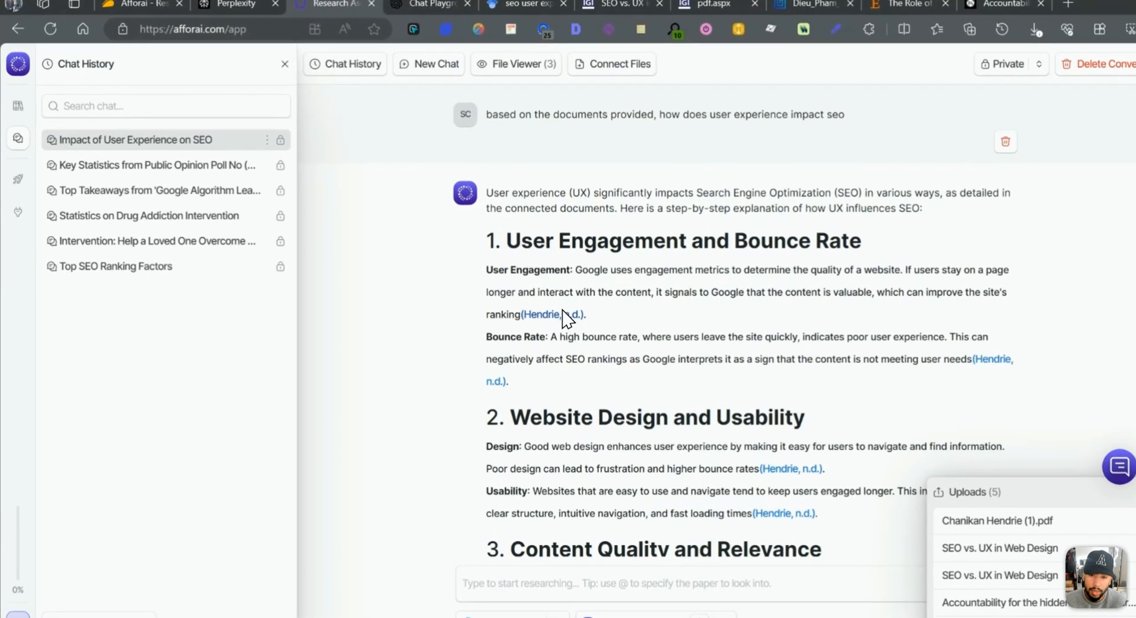
# Examine the source excerpt and bibliography cited for the User Engagement point and compare them with the statement in the answer
pyautogui.click(499, 307)
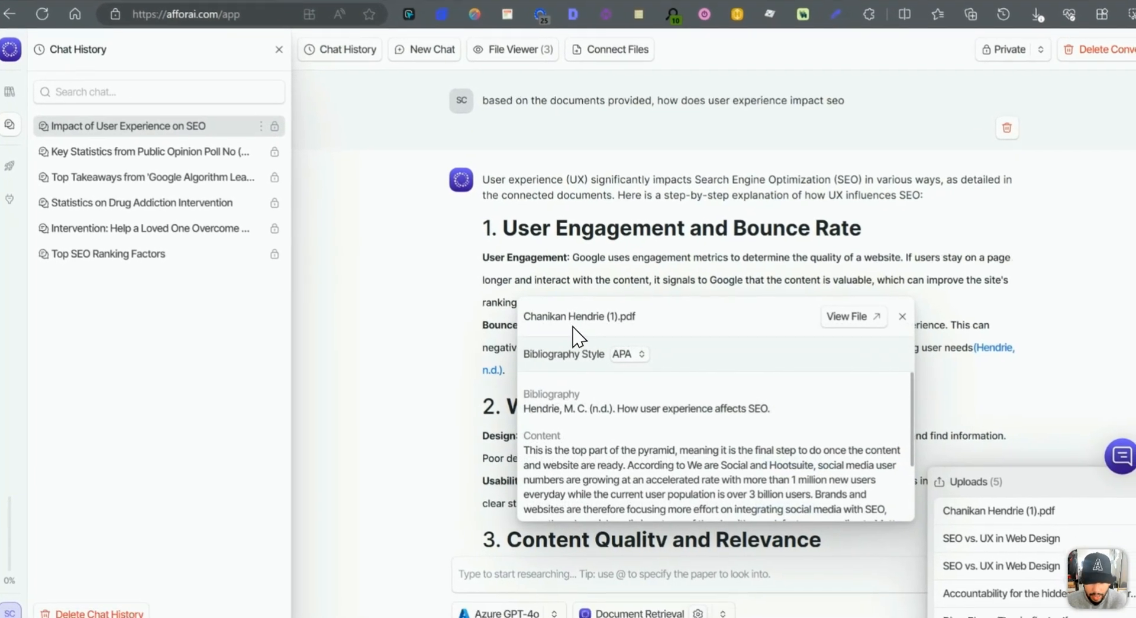
pyautogui.scroll(-2, 638, 415)
pyautogui.scroll(2, 541, 405)
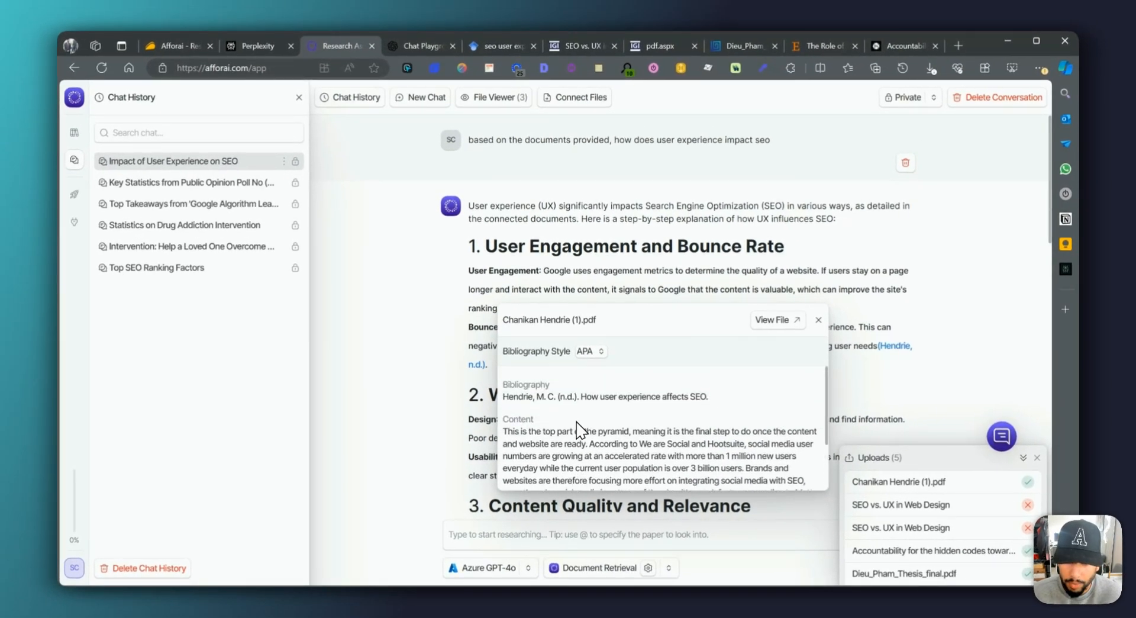
pyautogui.scroll(-2, 521, 408)
pyautogui.scroll(2, 544, 426)
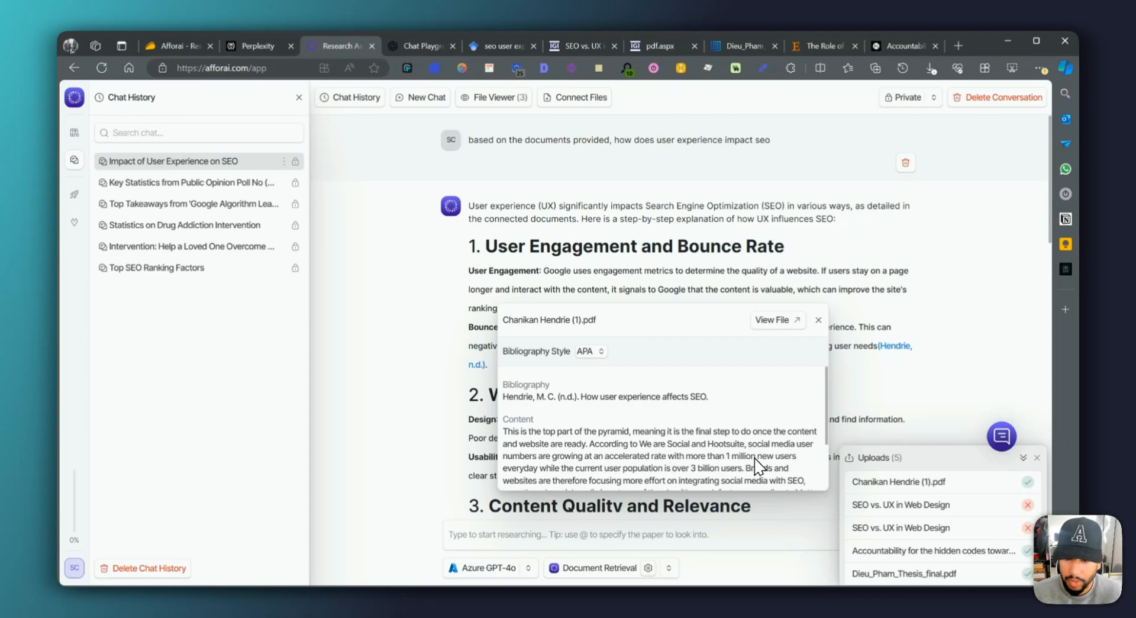
pyautogui.scroll(-2, 586, 464)
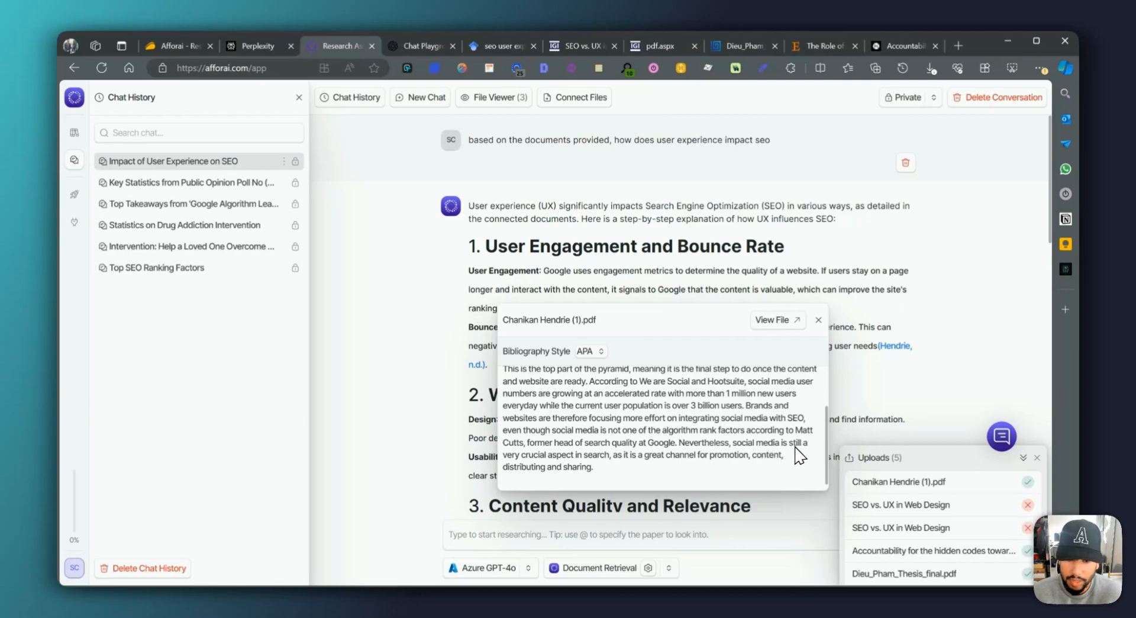
pyautogui.scroll(-1, 576, 456)
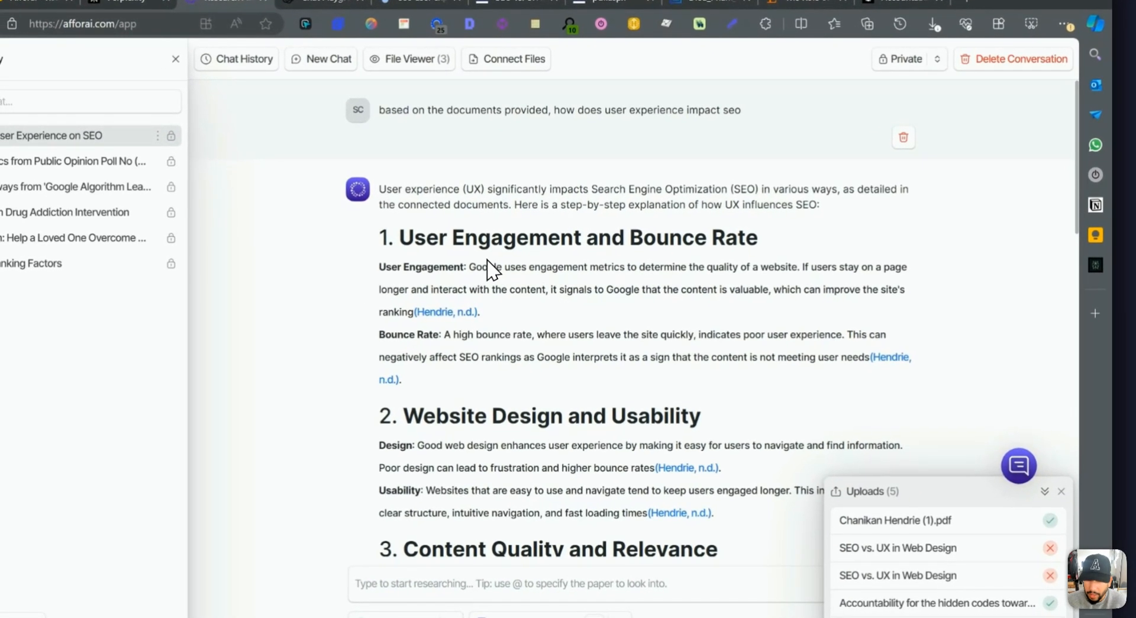
pyautogui.moveTo(470, 266); pyautogui.dragTo(512, 317)
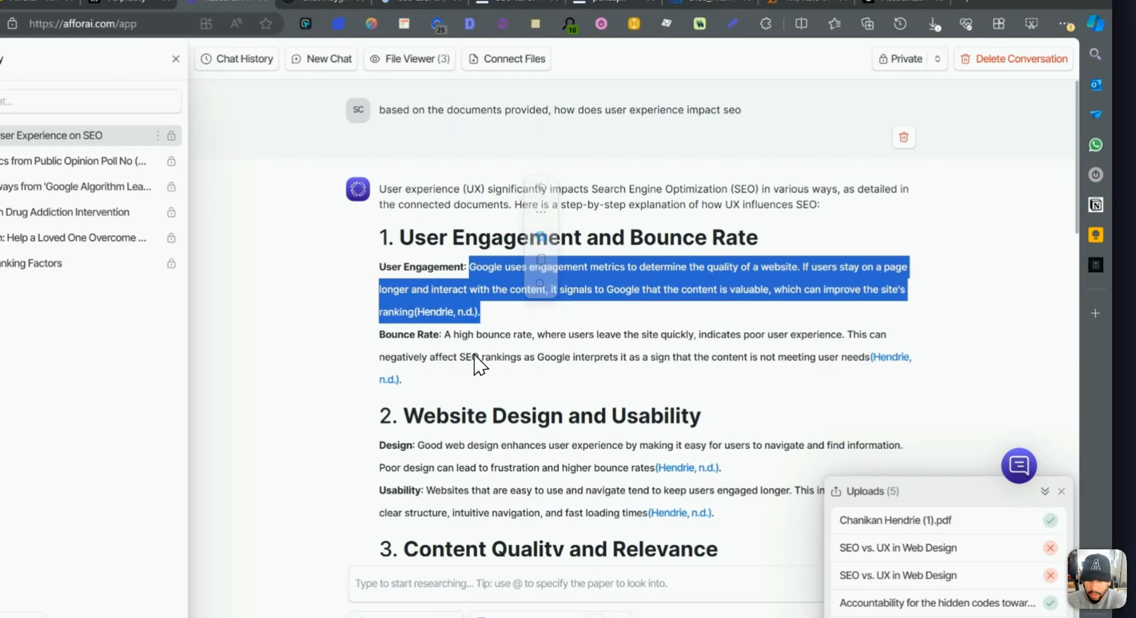
pyautogui.click(562, 356)
# Read the source excerpt cited for the Design point, close it, and review the rest of the answer through its Conclusion
pyautogui.scroll(-3, 553, 388)
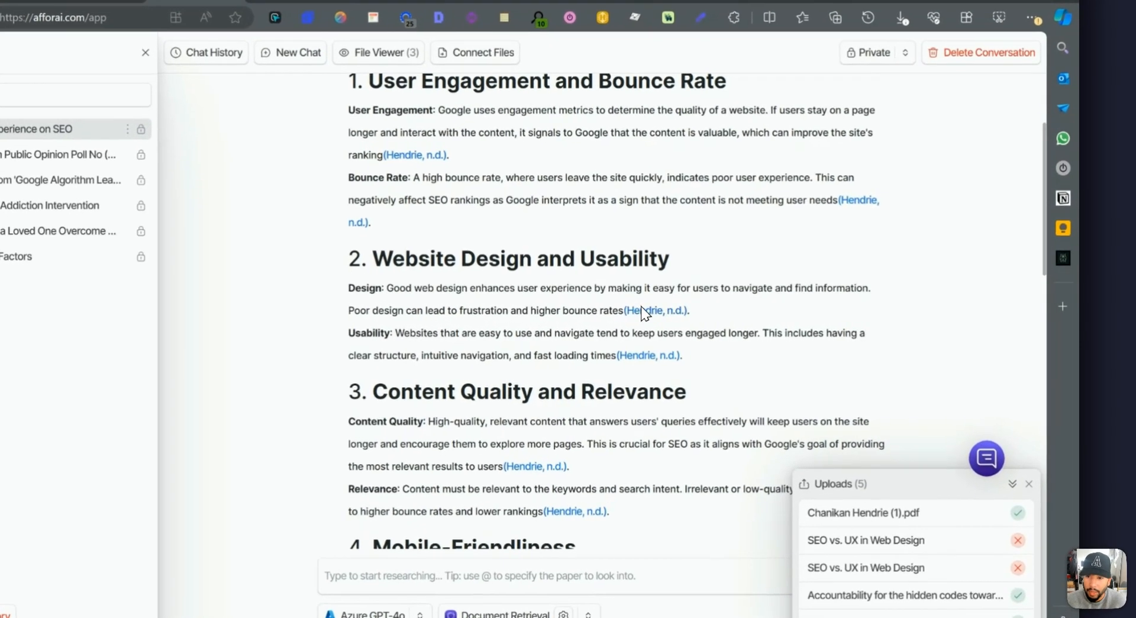
pyautogui.click(725, 312)
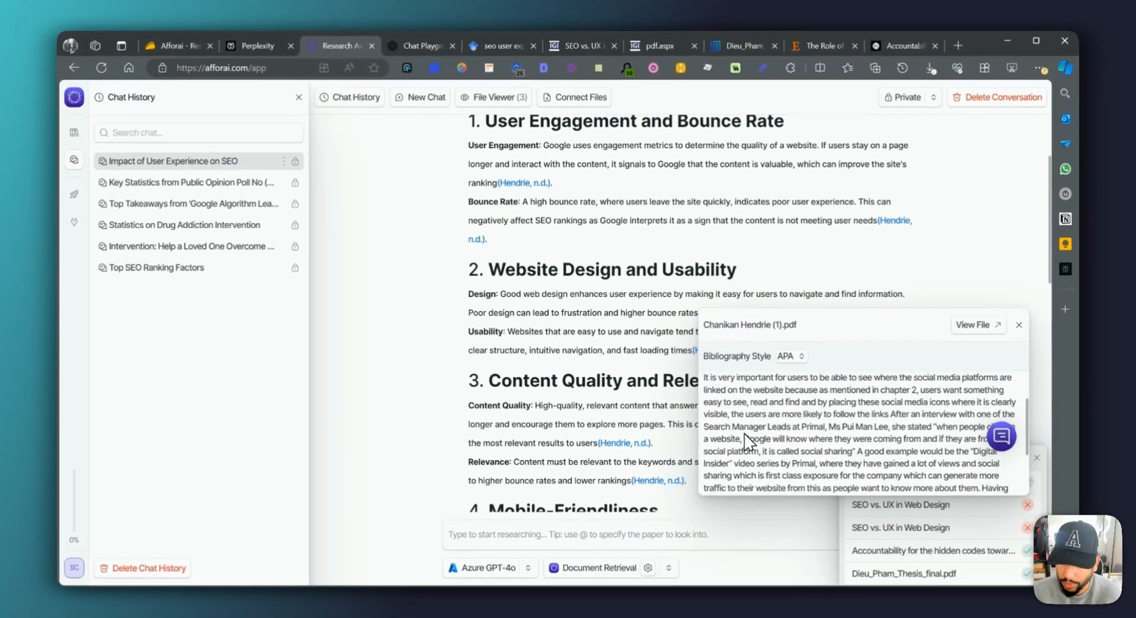
pyautogui.scroll(2, 733, 403)
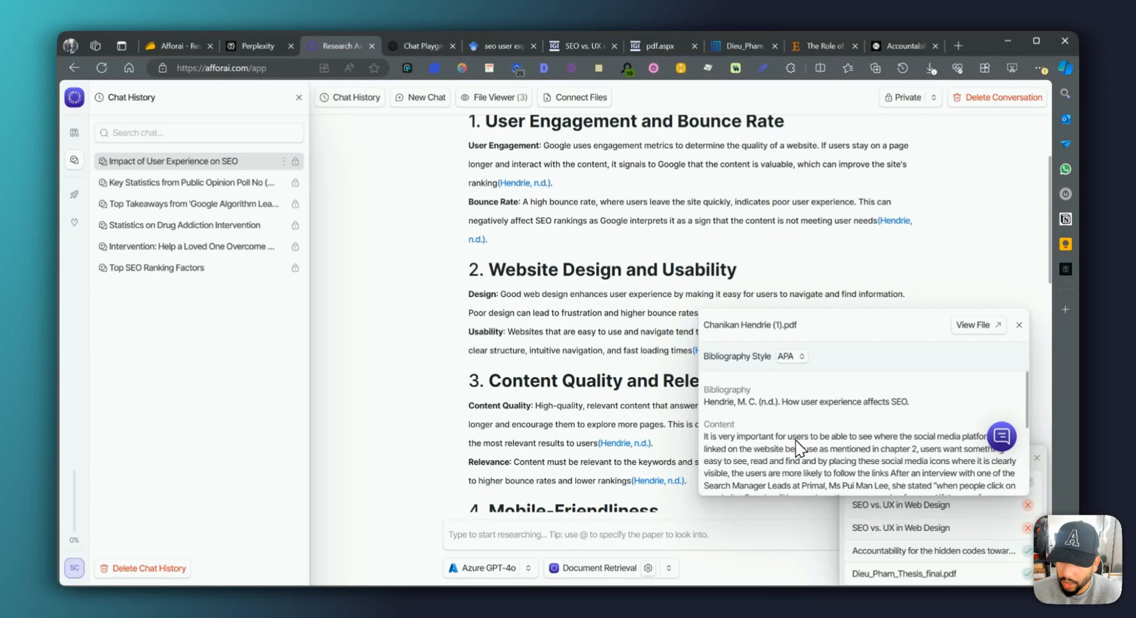
pyautogui.scroll(-2, 828, 441)
pyautogui.scroll(-2, 874, 464)
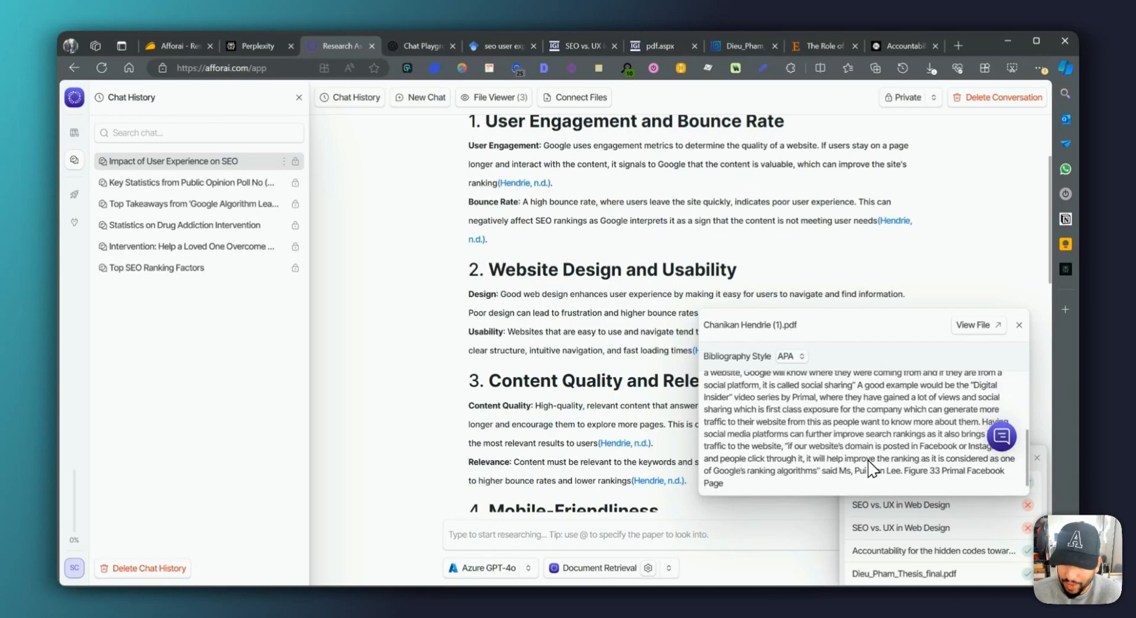
pyautogui.scroll(-1, 869, 465)
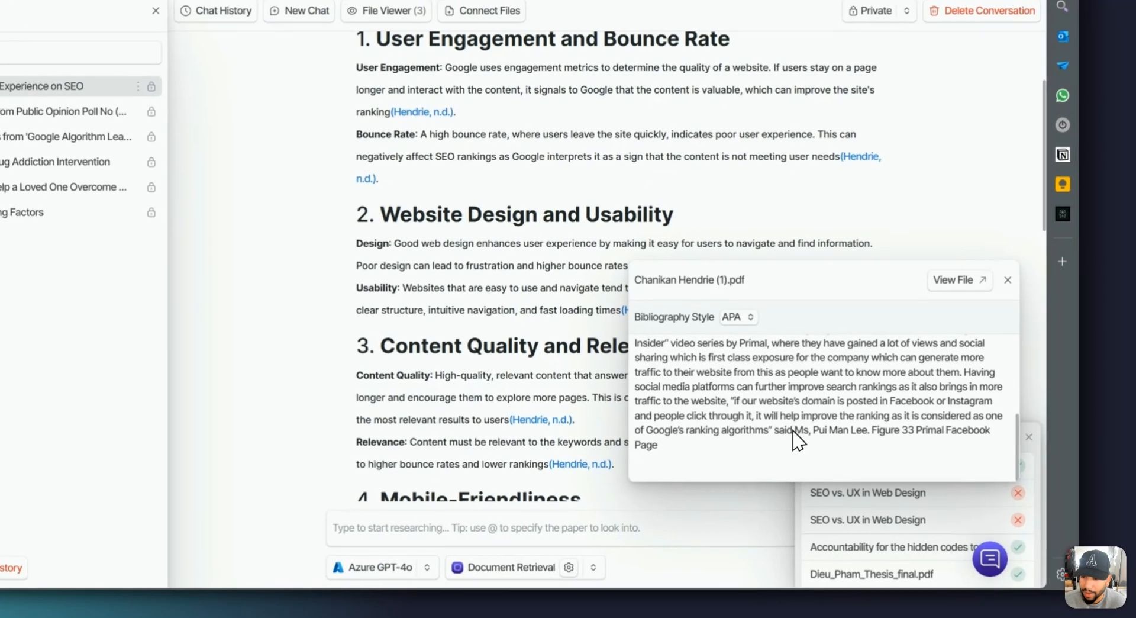
pyautogui.moveTo(840, 452); pyautogui.dragTo(890, 451)
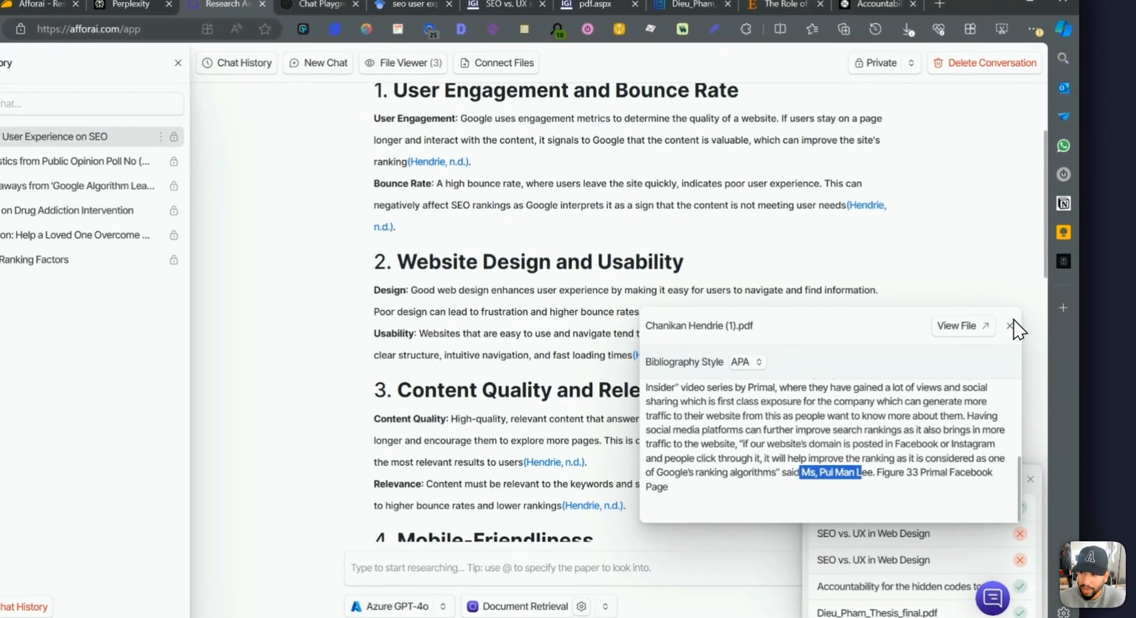
pyautogui.click(1018, 343)
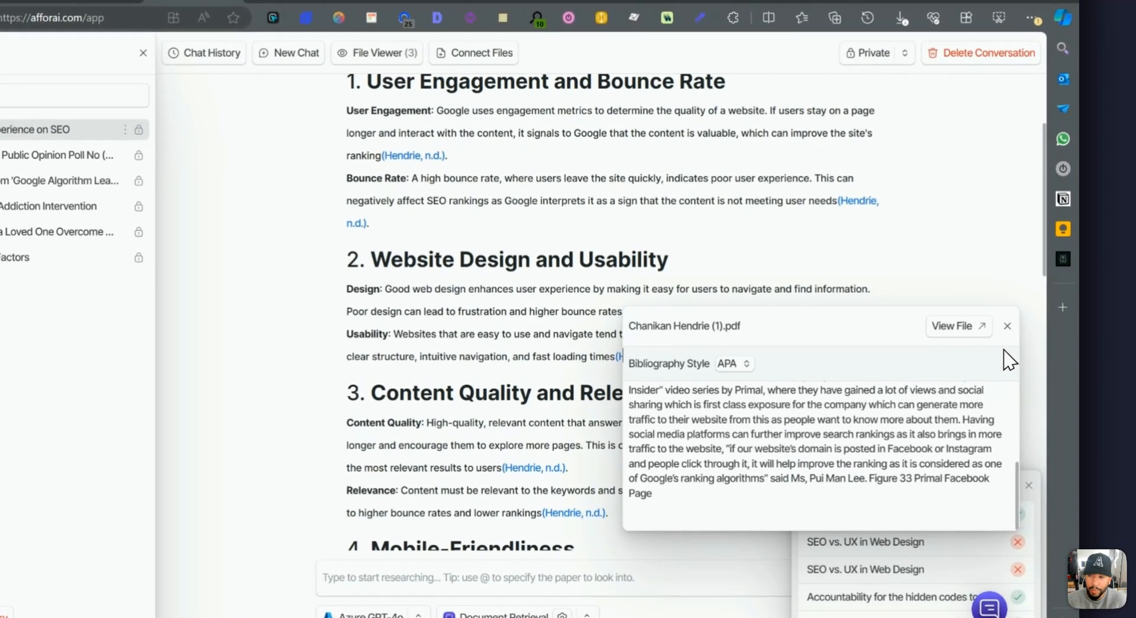
pyautogui.click(1007, 316)
pyautogui.scroll(-5, 654, 342)
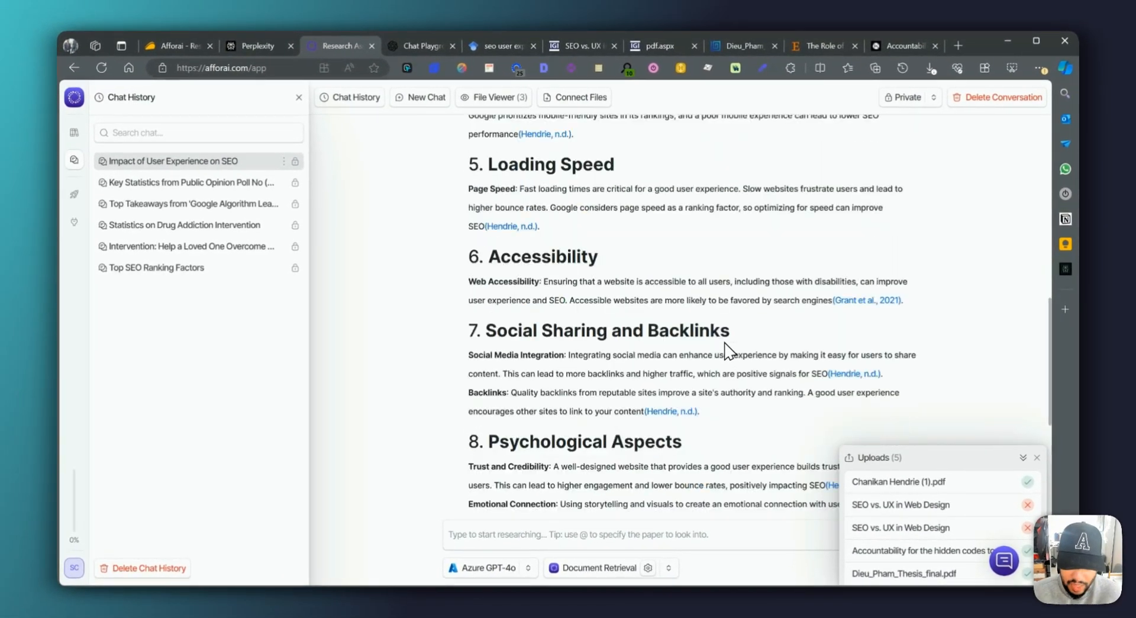
pyautogui.scroll(-4, 726, 349)
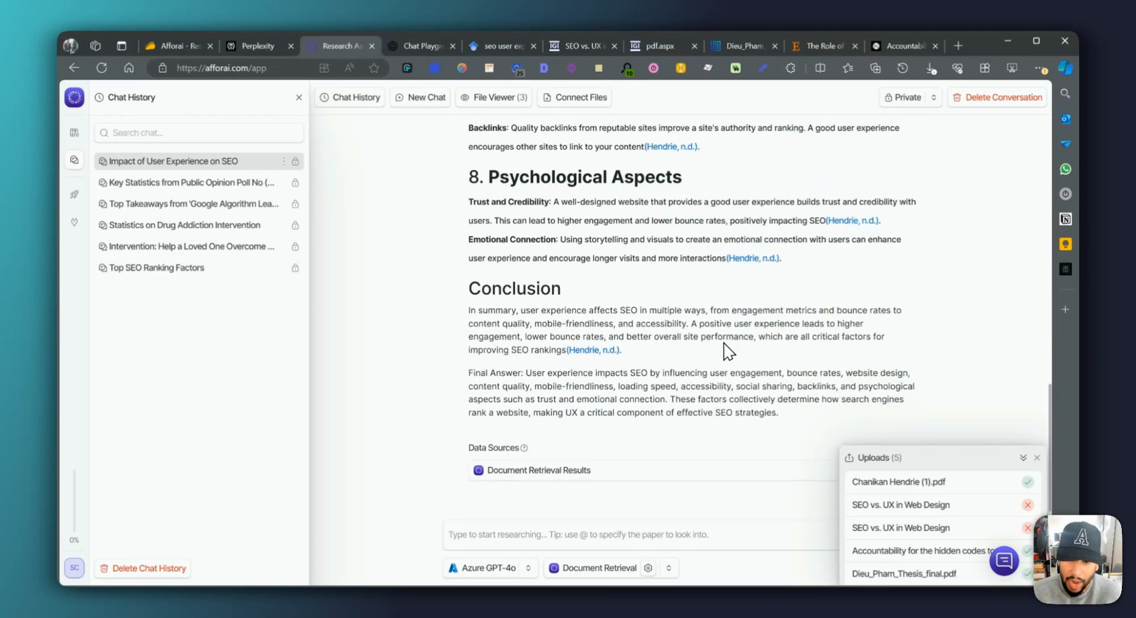
# Reread the Document Retrieval answer from its final summary back up to the original question
pyautogui.moveTo(779, 413); pyautogui.dragTo(486, 283)
pyautogui.scroll(6, 582, 339)
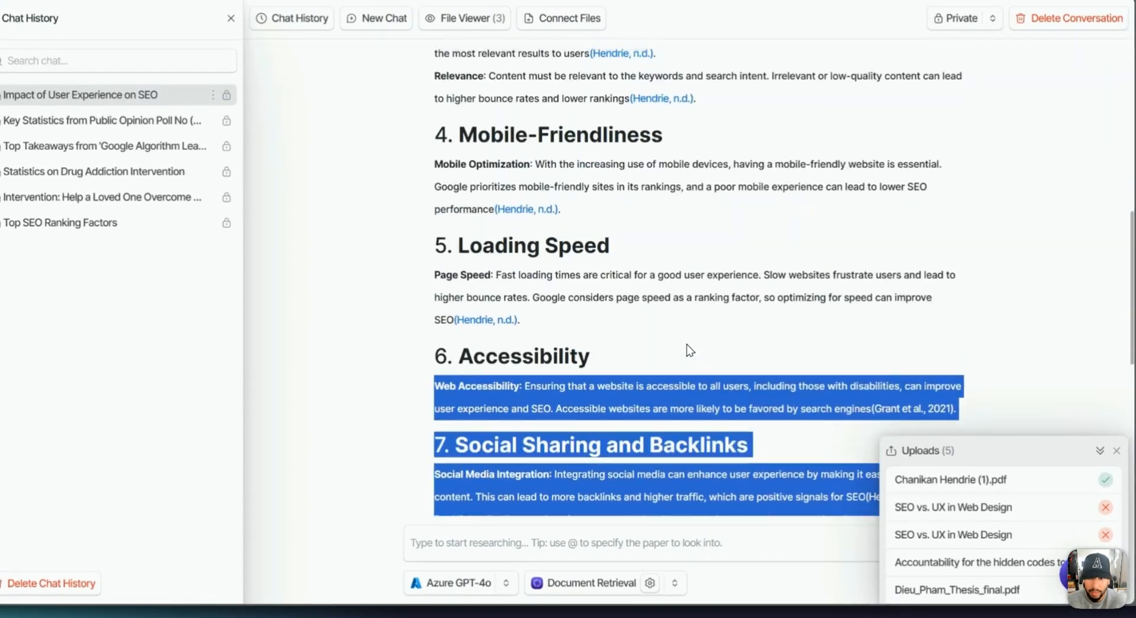
pyautogui.scroll(-8, 674, 393)
pyautogui.scroll(15, 532, 355)
pyautogui.click(542, 202)
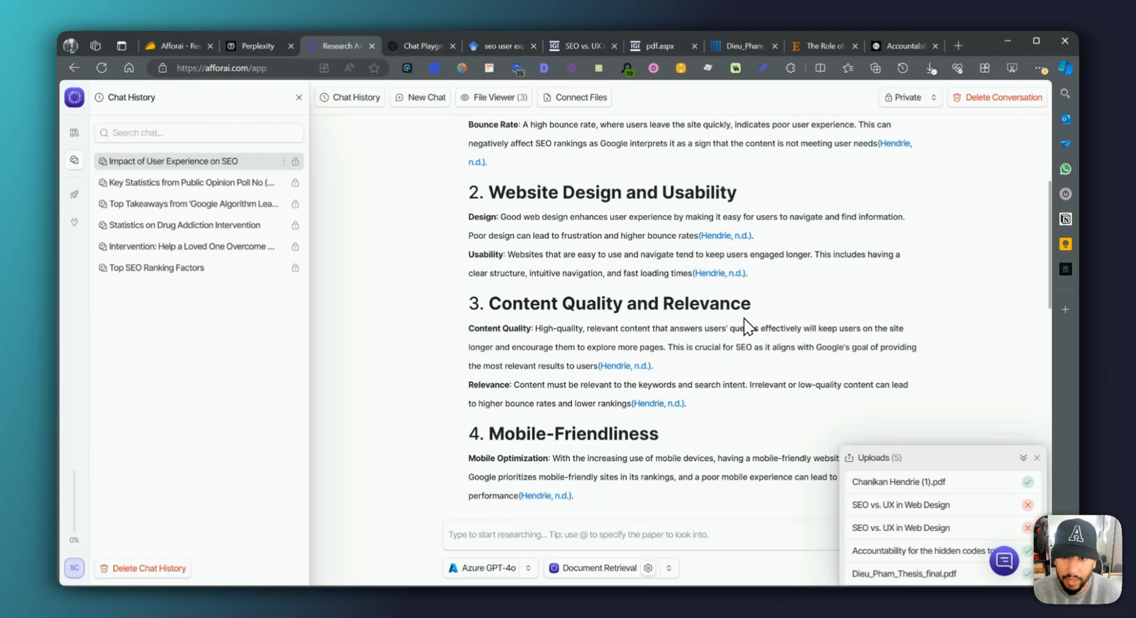
pyautogui.scroll(4, 887, 302)
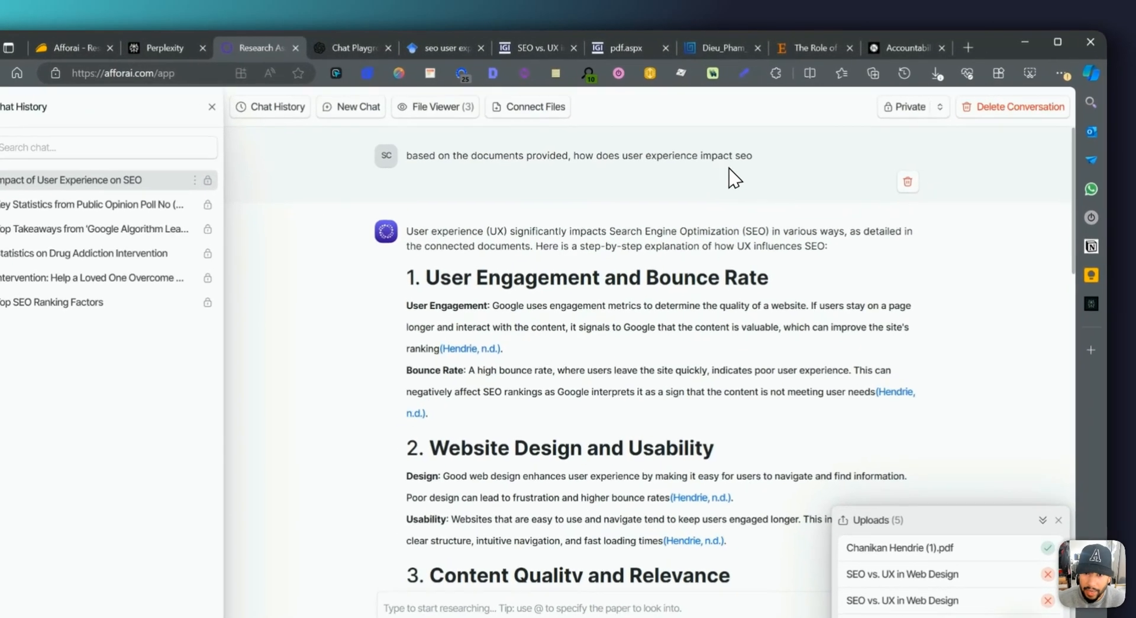
# Copy the original question and switch the chat's research mode from Document Retrieval to Semantic Scholar
pyautogui.moveTo(776, 142); pyautogui.dragTo(608, 139)
pyautogui.moveTo(544, 155); pyautogui.dragTo(385, 159)
pyautogui.hotkey('ctrl', 'c')
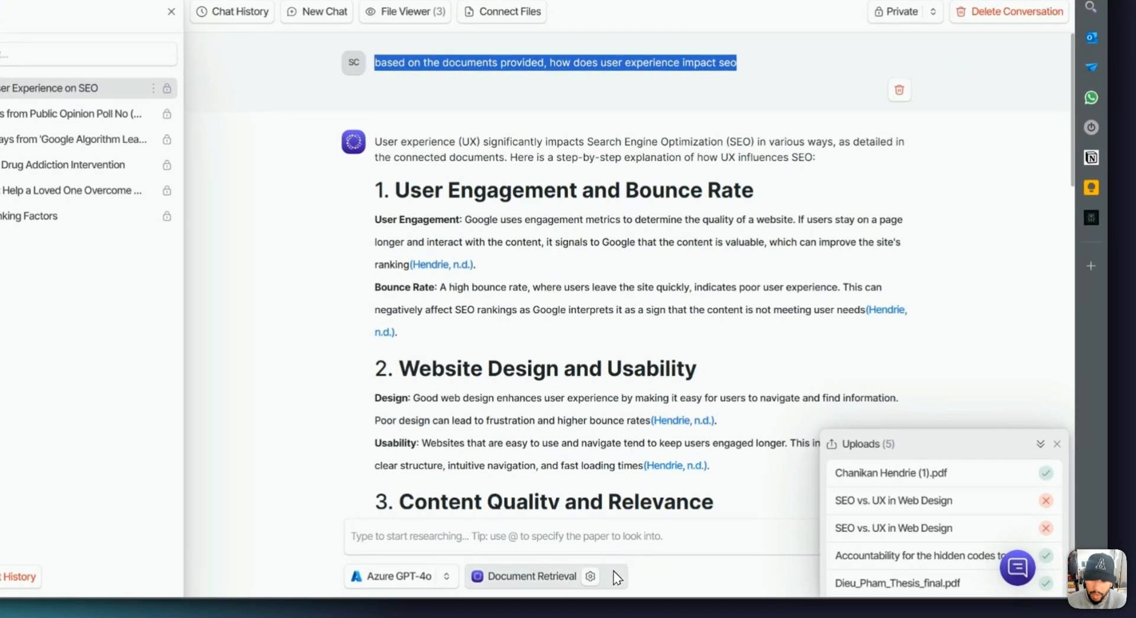
pyautogui.click(590, 595)
pyautogui.click(572, 421)
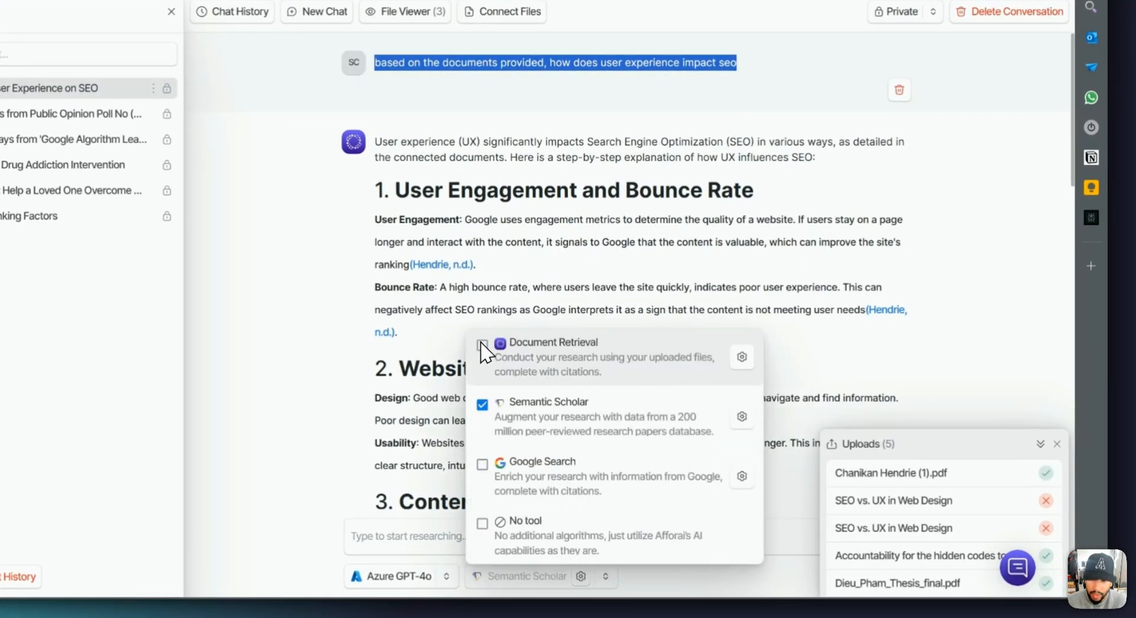
# Ask "how does user experience impact seo" without the reference to the provided documents, and dismiss the Uploads list
pyautogui.click(594, 535)
pyautogui.hotkey('ctrl', 'v')
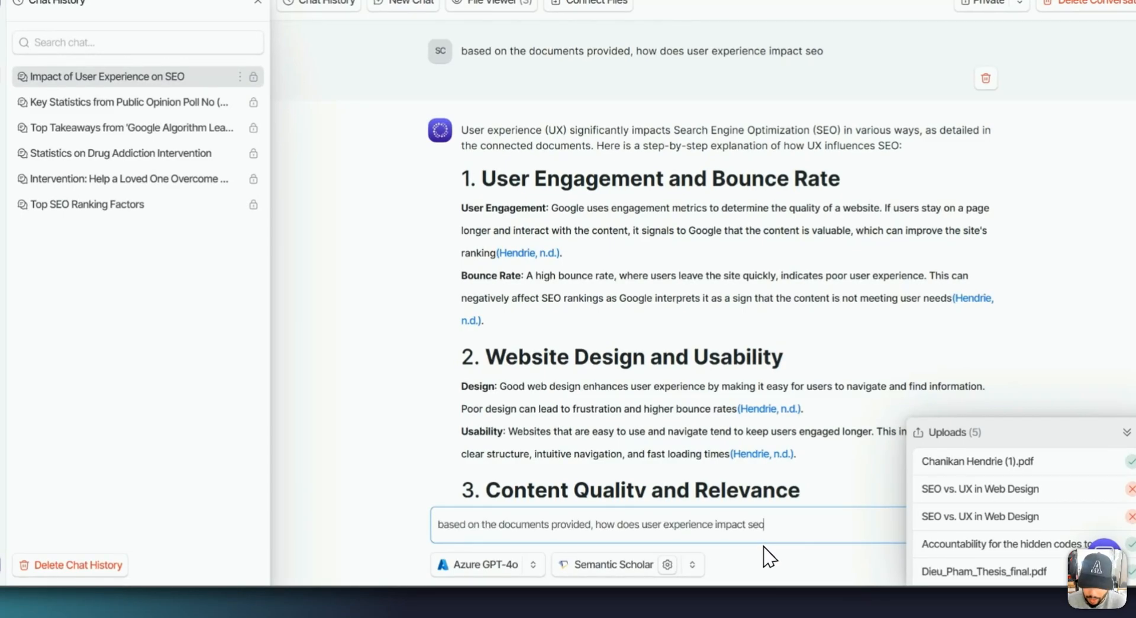
pyautogui.moveTo(596, 525); pyautogui.dragTo(437, 526)
pyautogui.press('BackSpace')
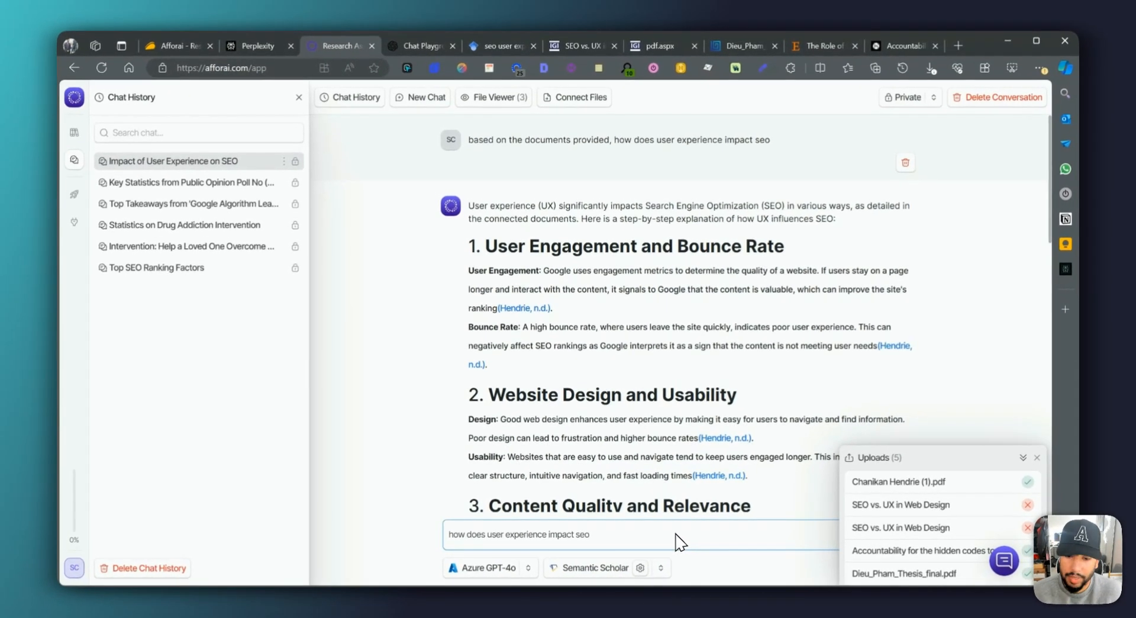
pyautogui.press('Return')
pyautogui.click(680, 492)
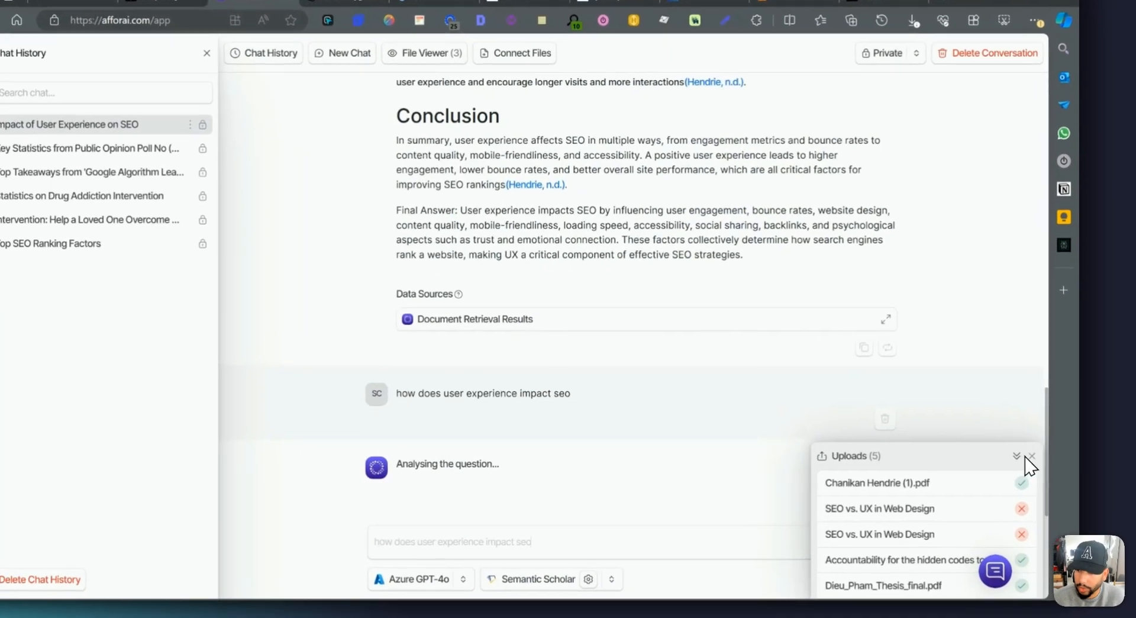
pyautogui.click(1036, 458)
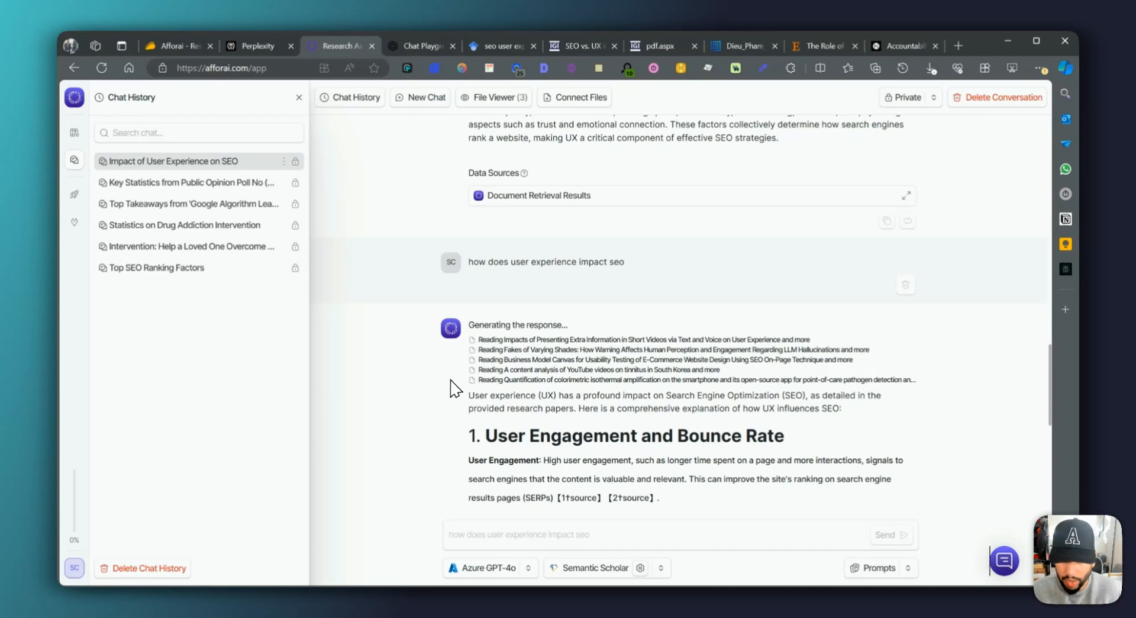
# Review the Semantic Scholar answer as it is generated, and check which papers it cites for each point
pyautogui.scroll(-3, 597, 367)
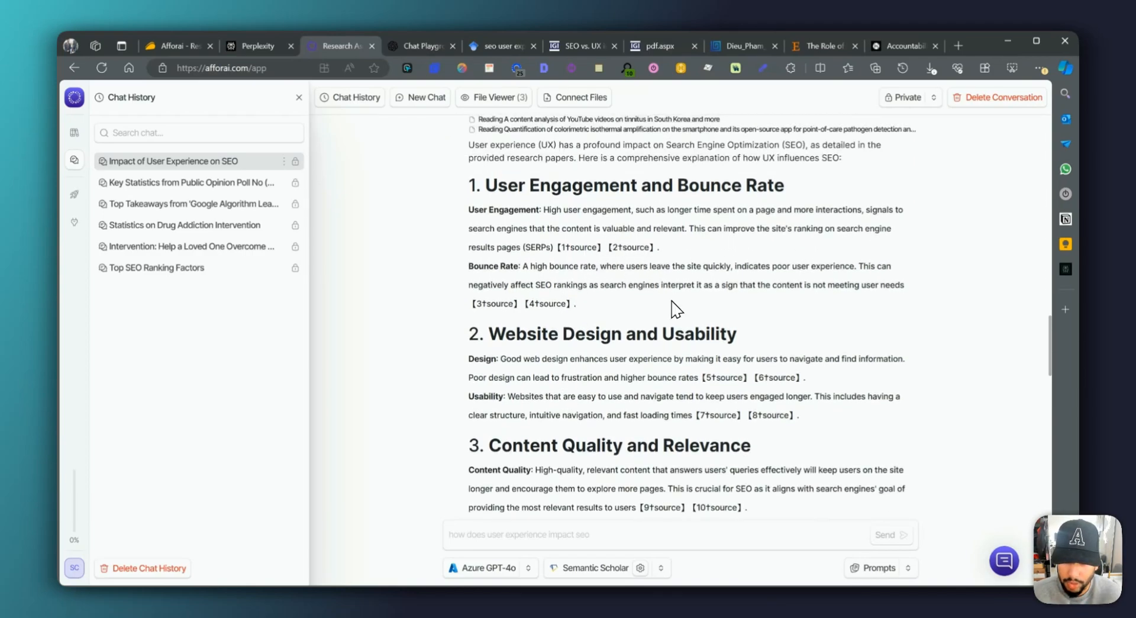
pyautogui.scroll(-12, 670, 293)
pyautogui.scroll(10, 643, 424)
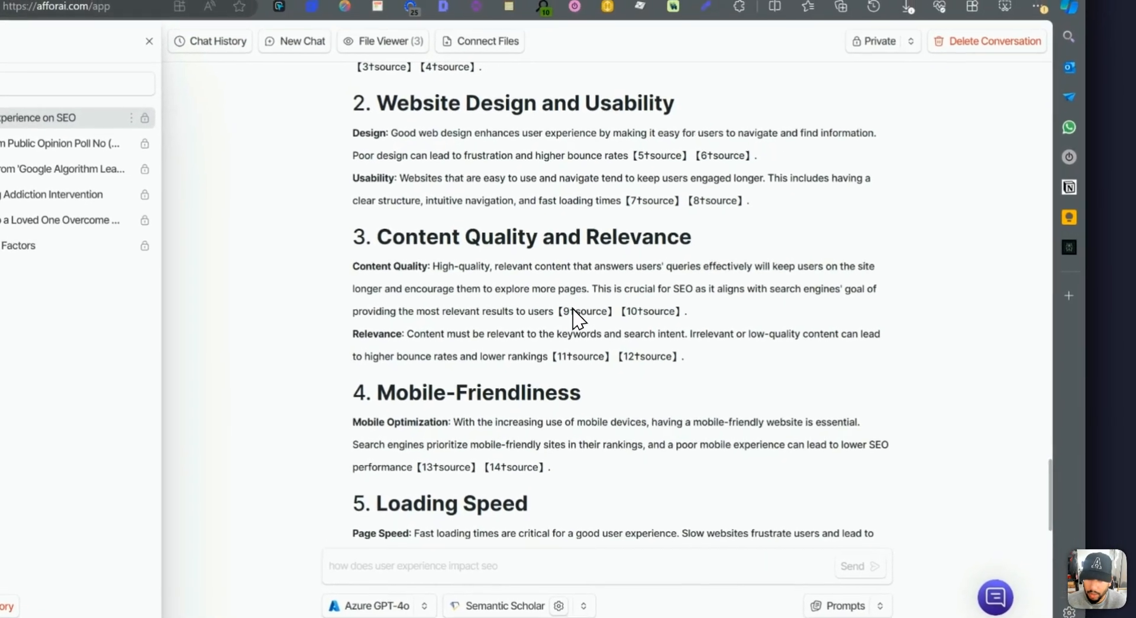
pyautogui.scroll(7, 651, 307)
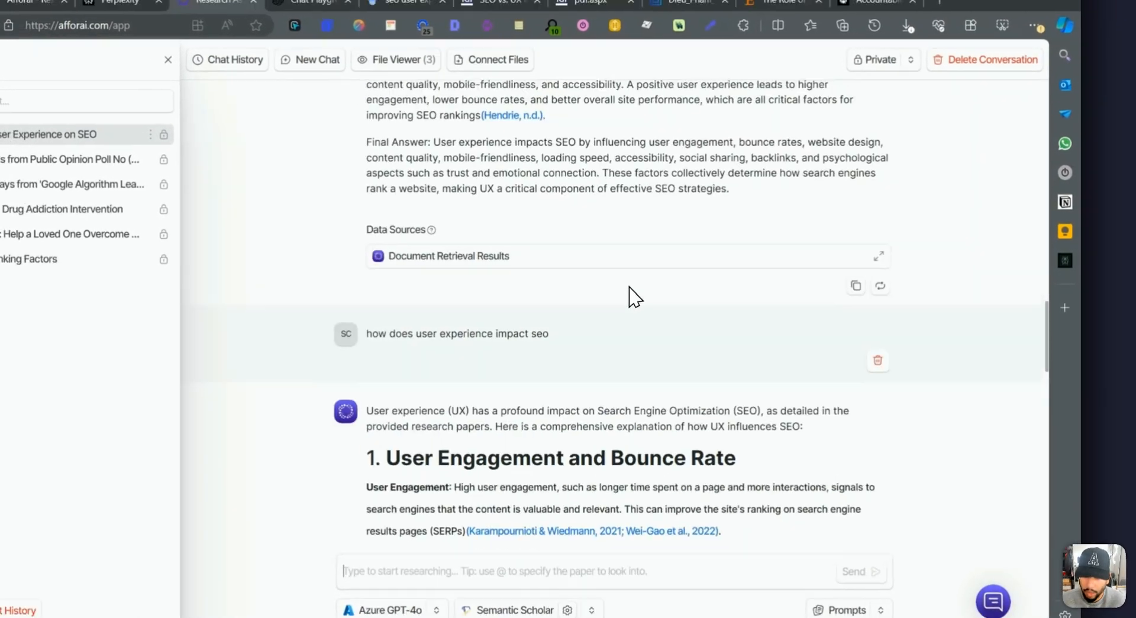
pyautogui.scroll(-5, 626, 290)
pyautogui.scroll(6, 533, 355)
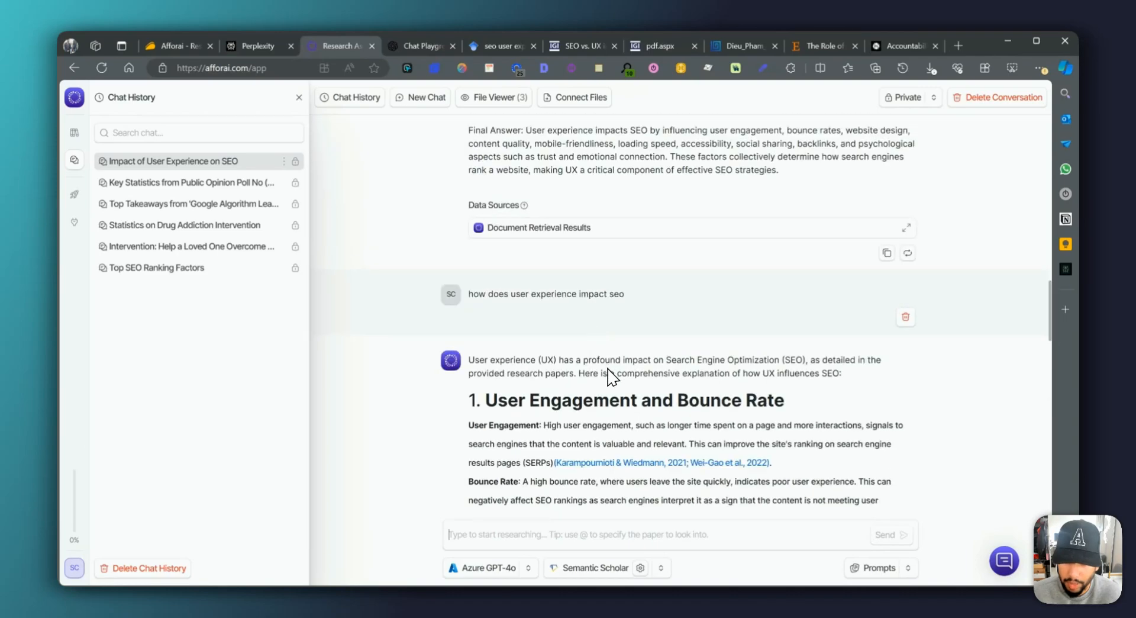
pyautogui.scroll(-3, 588, 316)
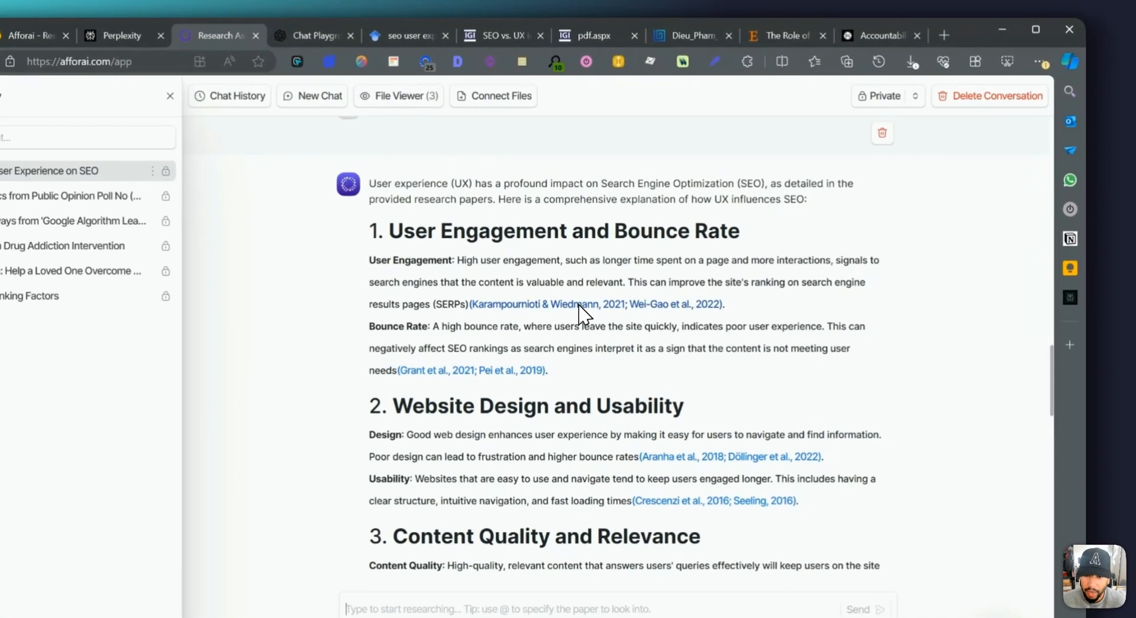
# Read the bibliography and full abstract of the first paper cited for the User Engagement point, then close the citation
pyautogui.click(655, 275)
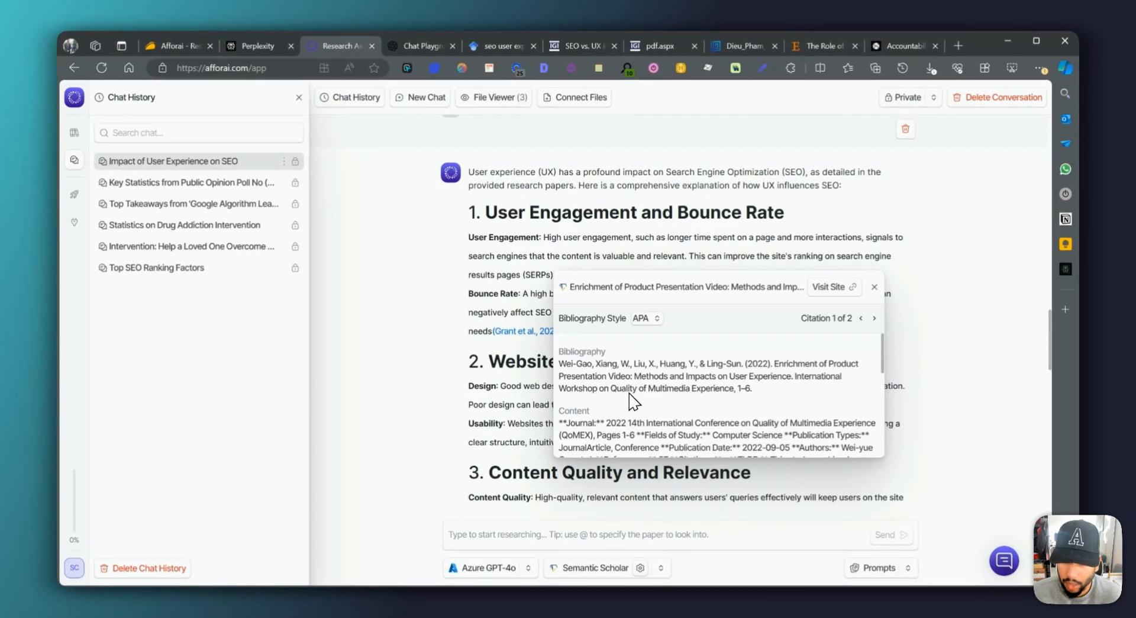
pyautogui.scroll(-3, 563, 469)
pyautogui.scroll(3, 641, 412)
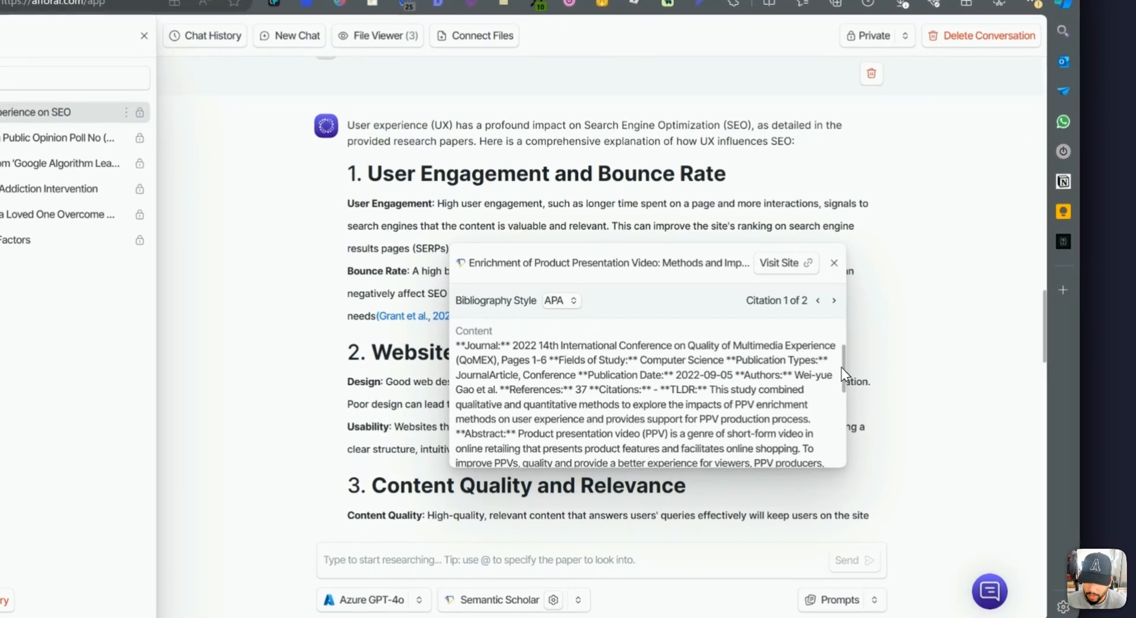
pyautogui.moveTo(841, 367); pyautogui.dragTo(843, 376)
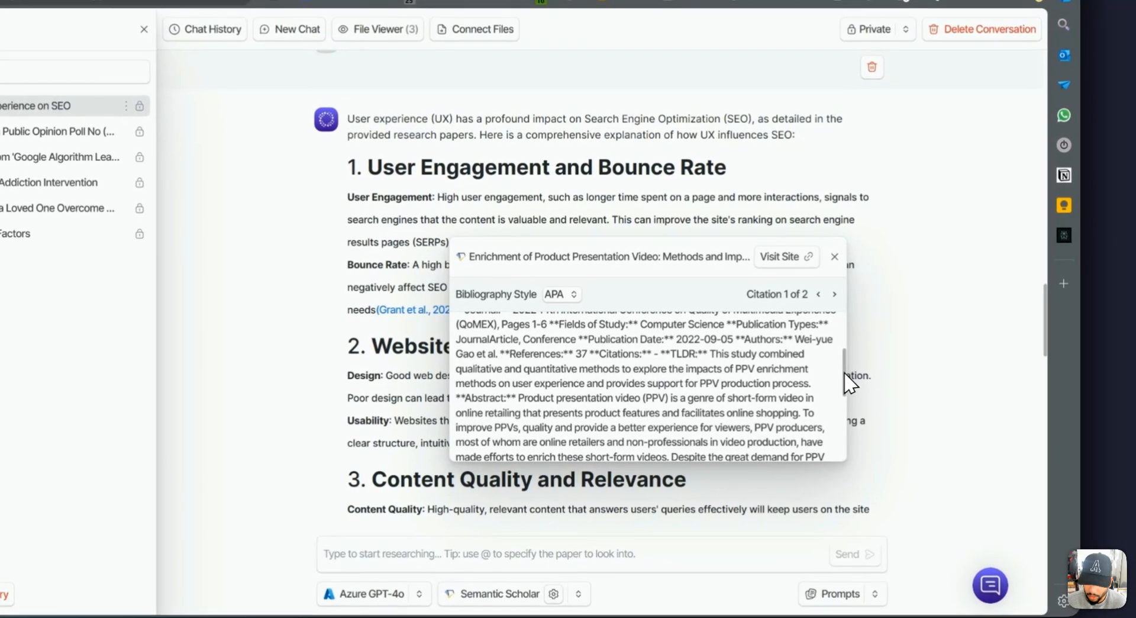
pyautogui.moveTo(879, 351); pyautogui.dragTo(848, 444)
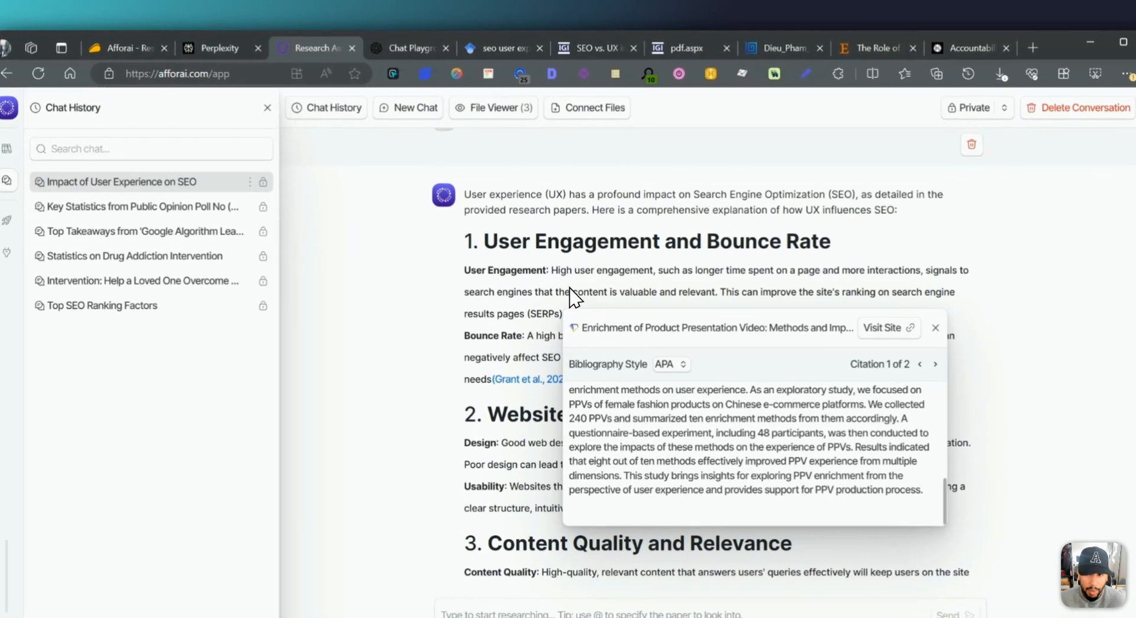
pyautogui.click(562, 250)
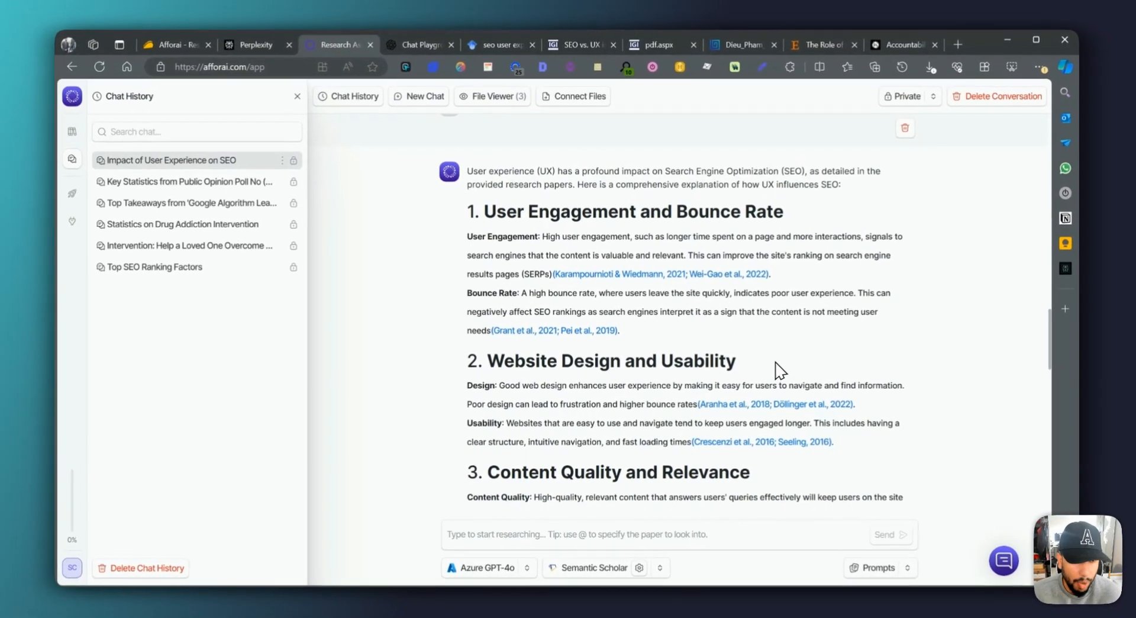
# Review the remaining sections of the Semantic Scholar answer and their citations, from Website Design through the Conclusion
pyautogui.scroll(-2, 784, 355)
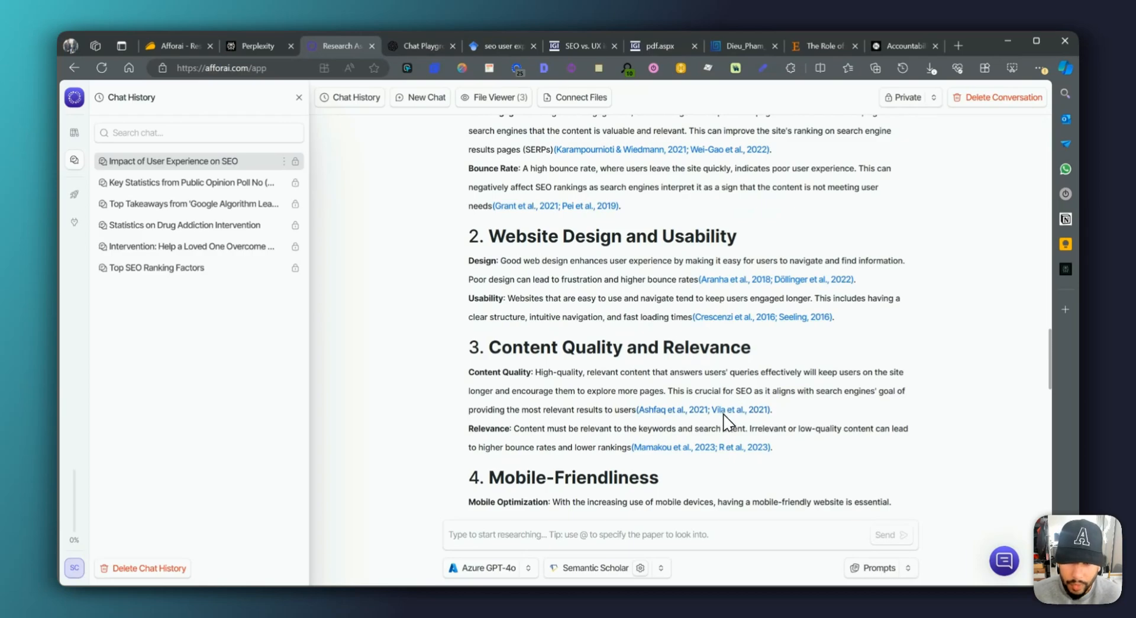
pyautogui.scroll(-4, 631, 406)
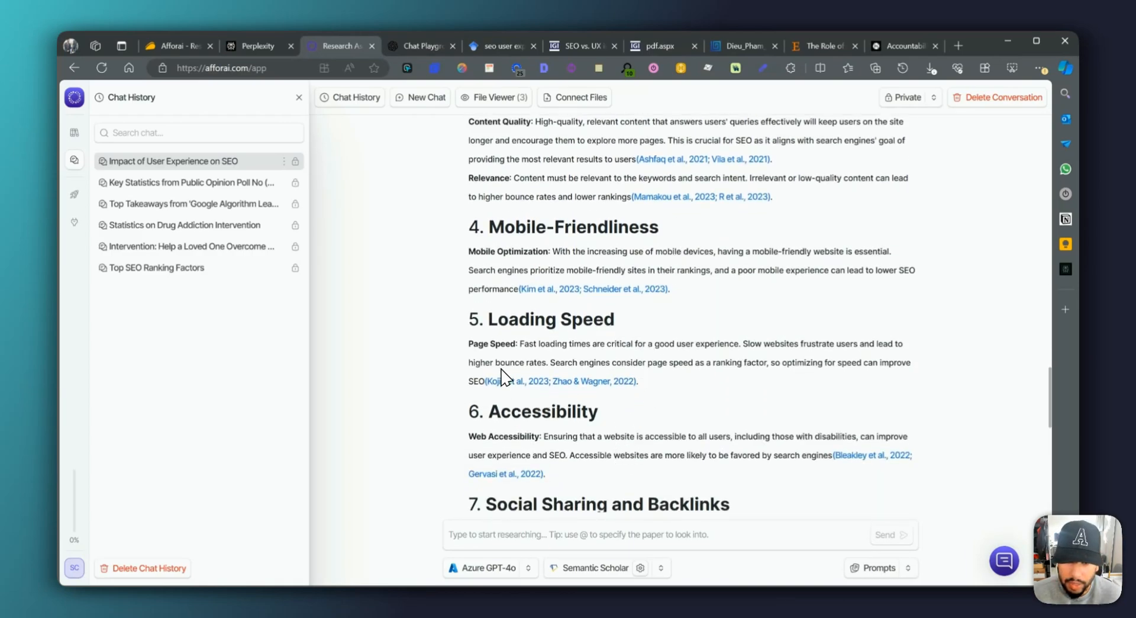
pyautogui.scroll(-4, 570, 290)
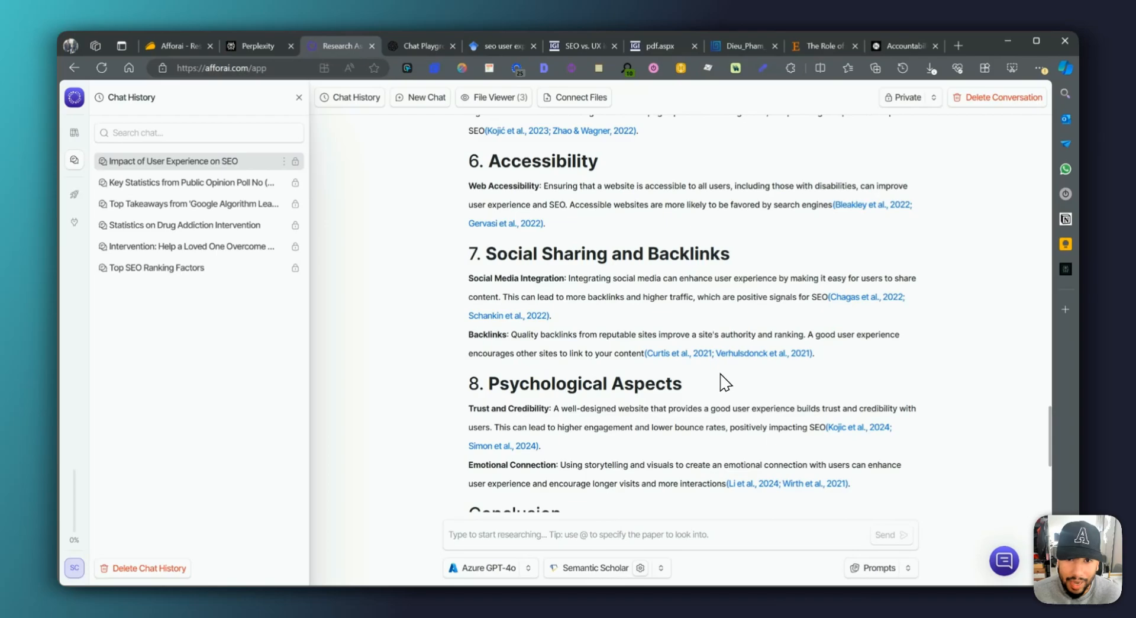
pyautogui.scroll(-6, 718, 420)
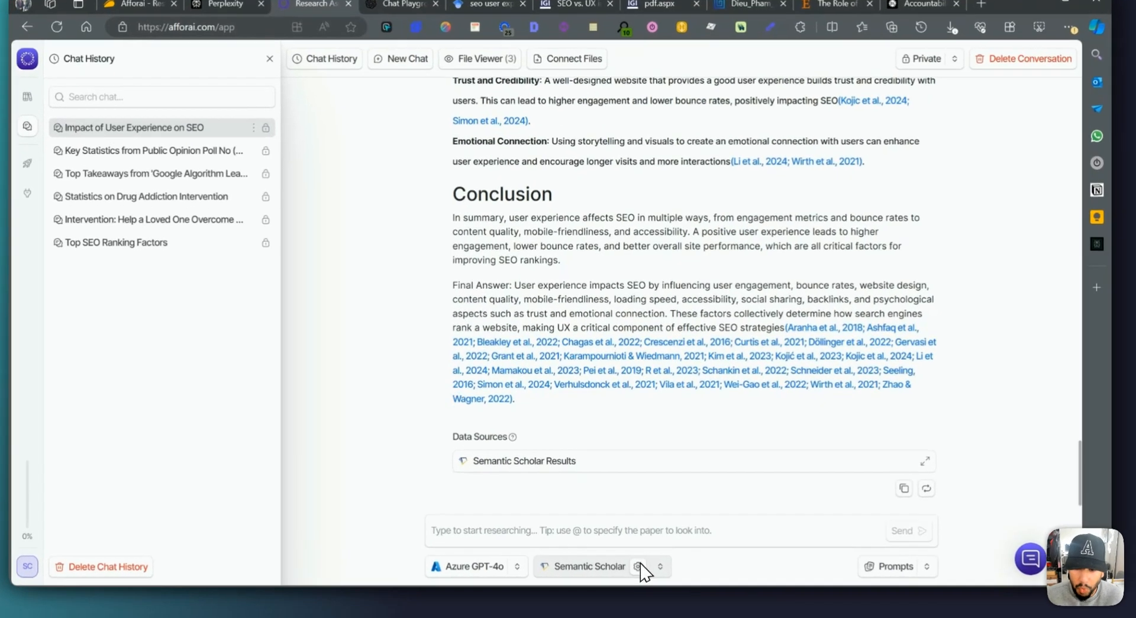
# Switch the research mode to Google Search and submit "based on the documents provided, how does user experience impact seo"
pyautogui.click(660, 567)
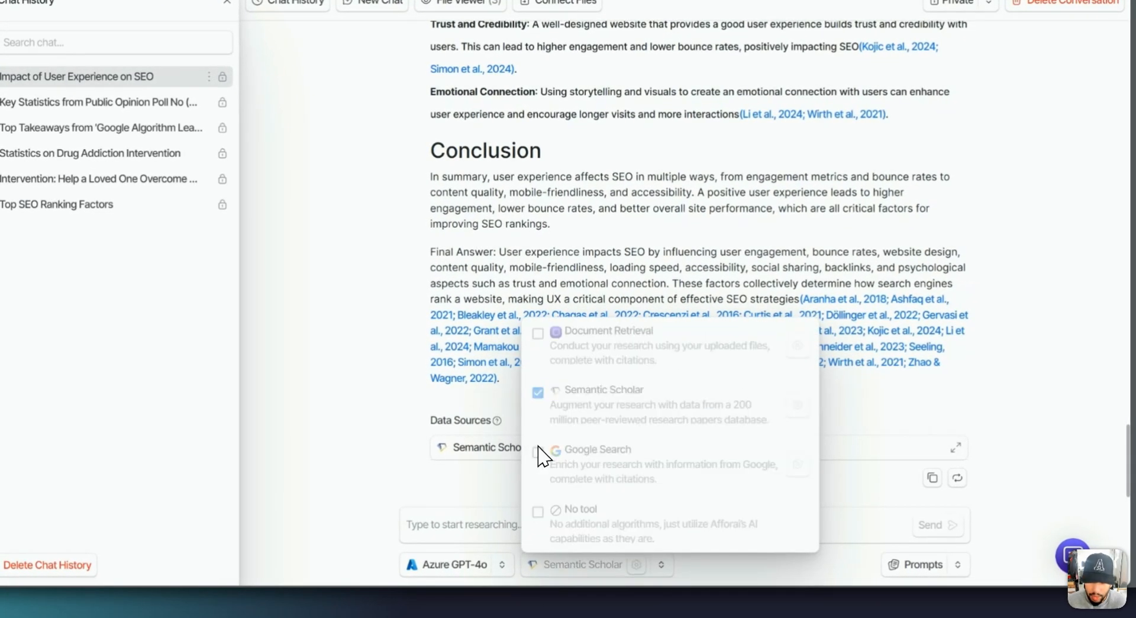
pyautogui.click(526, 478)
pyautogui.click(503, 523)
pyautogui.write('based on the documents provided, how does user experience impact seo')
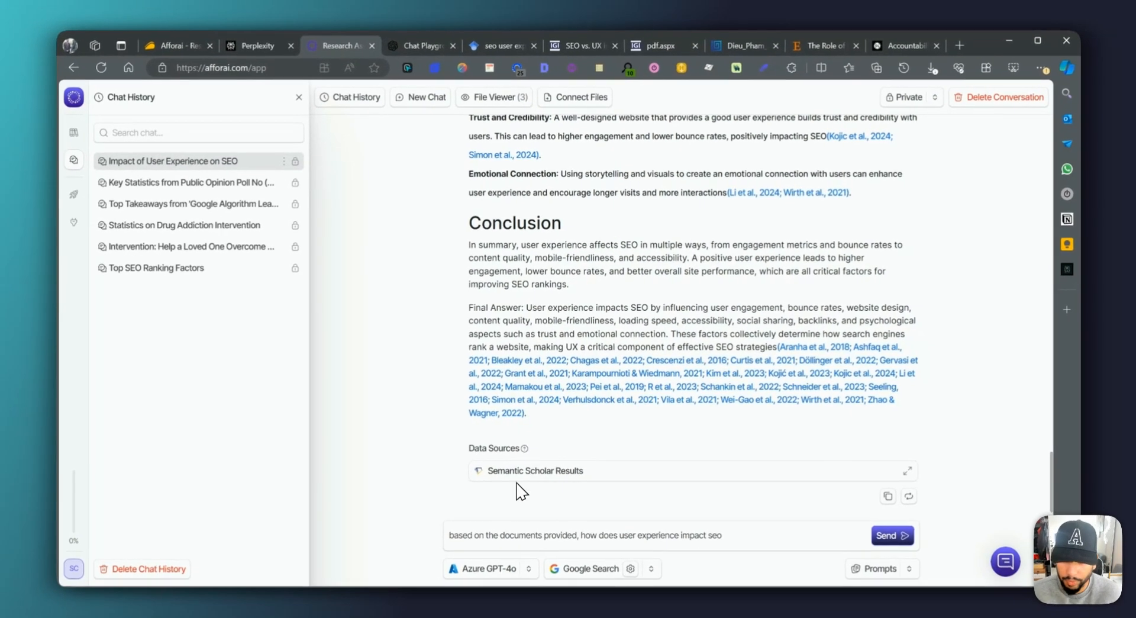
pyautogui.click(1008, 605)
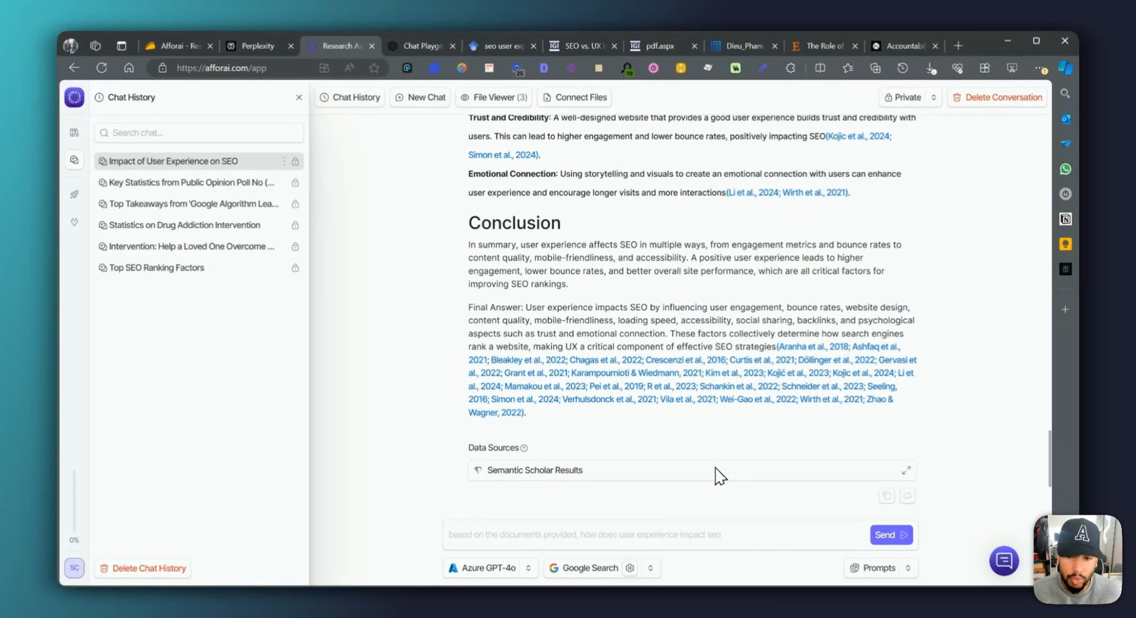
# Switch to Perplexity and ask it "based on the documents provided, how does user experience impact seo"
pyautogui.click(248, 45)
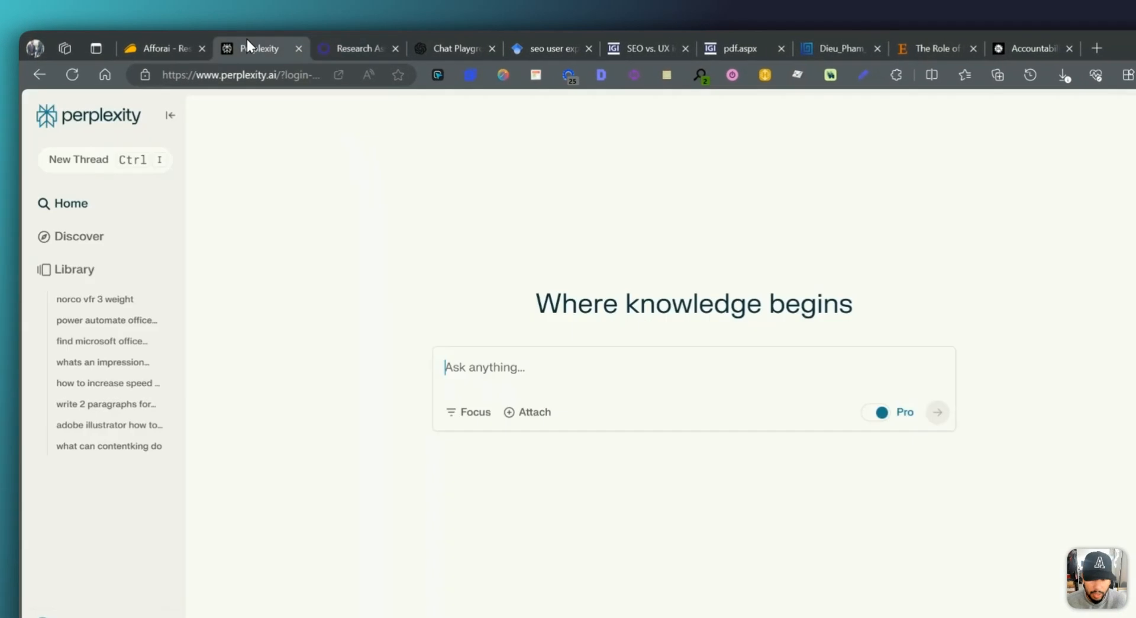
pyautogui.click(473, 315)
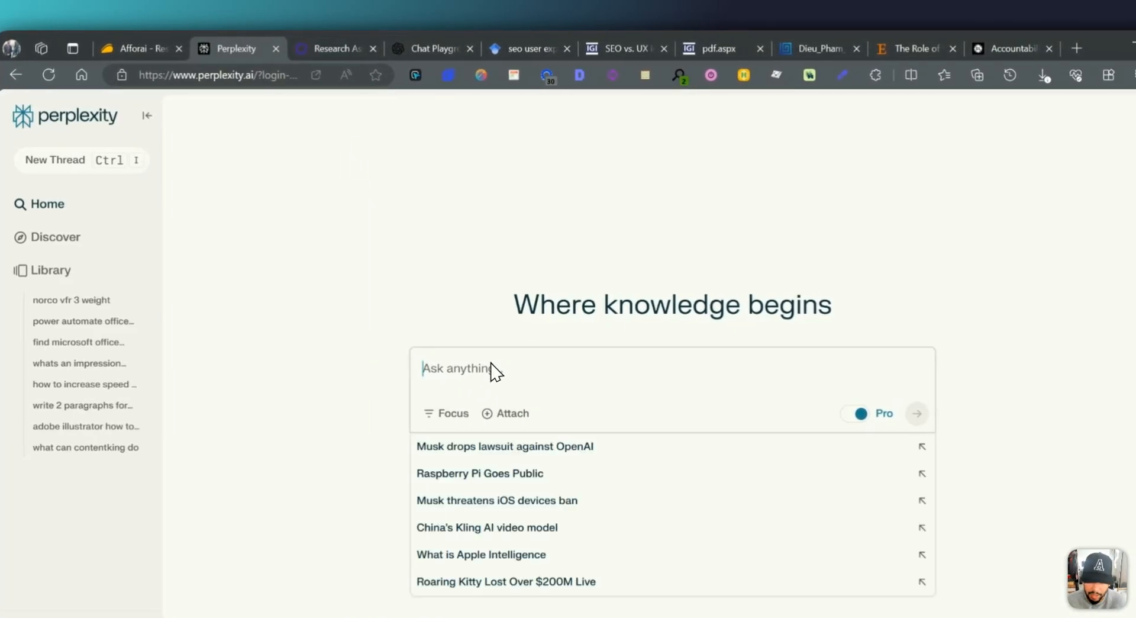
pyautogui.write('based on the documents provided, how does user experience impact seo')
pyautogui.press('Return')
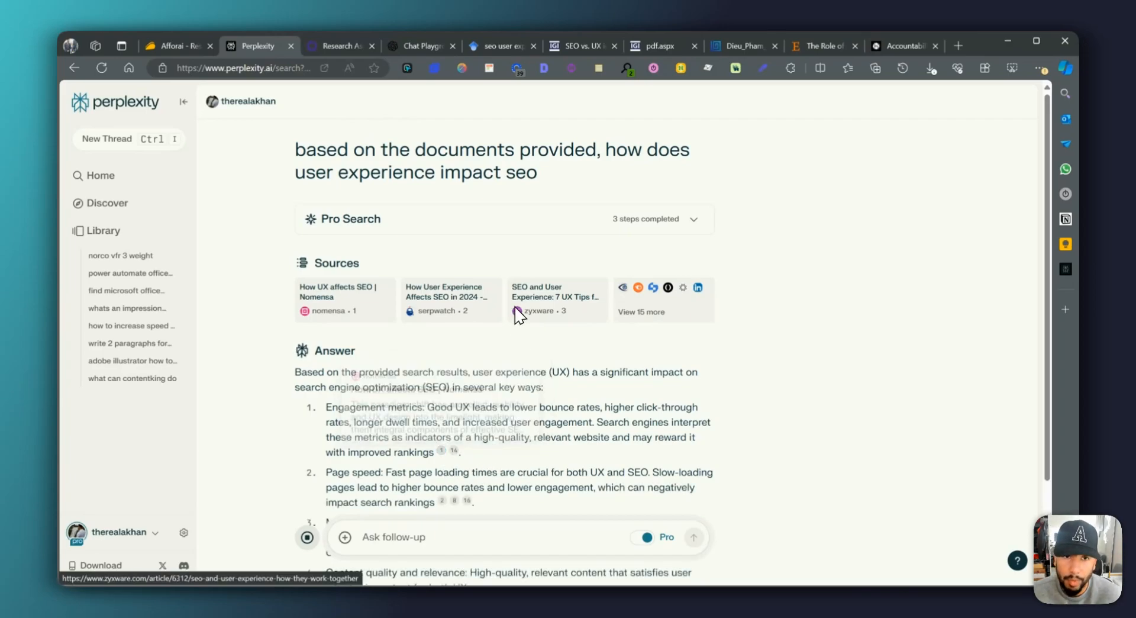
# Return to Afforai and examine the Google Search answer and its web citations alongside the earlier Semantic Scholar answer
pyautogui.click(340, 46)
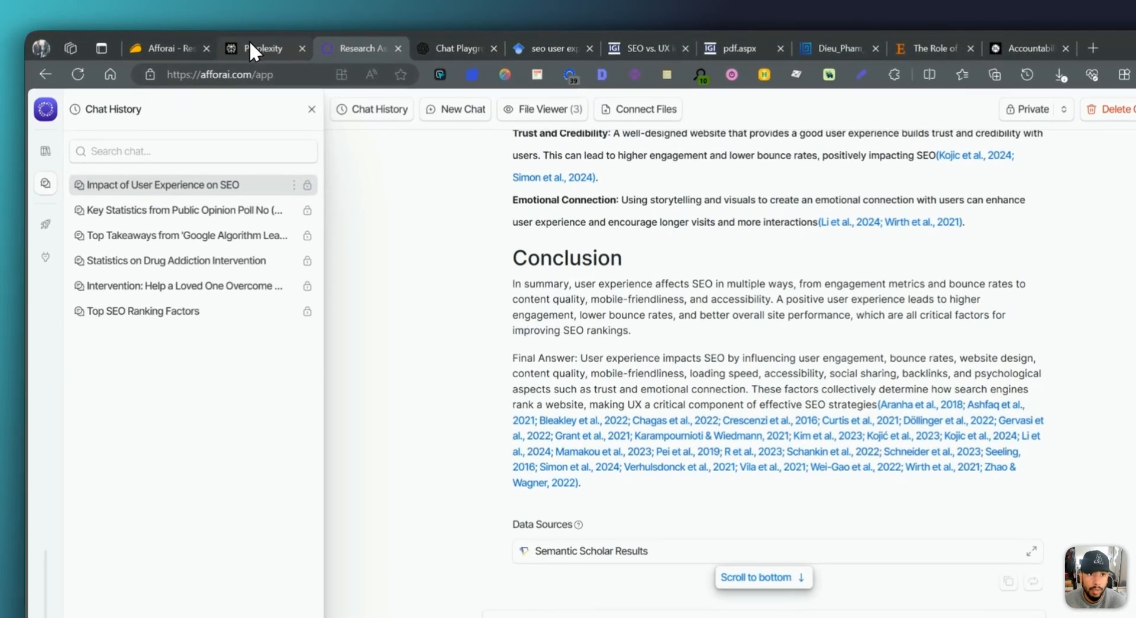
pyautogui.click(250, 43)
pyautogui.click(357, 50)
pyautogui.scroll(1, 662, 497)
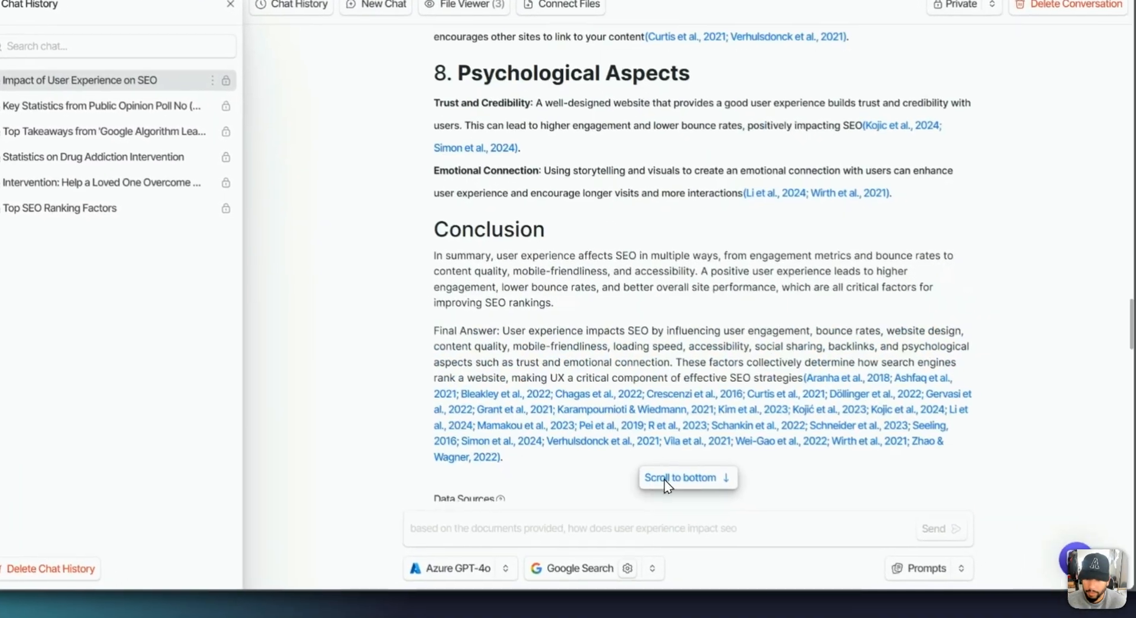
pyautogui.scroll(15, 571, 291)
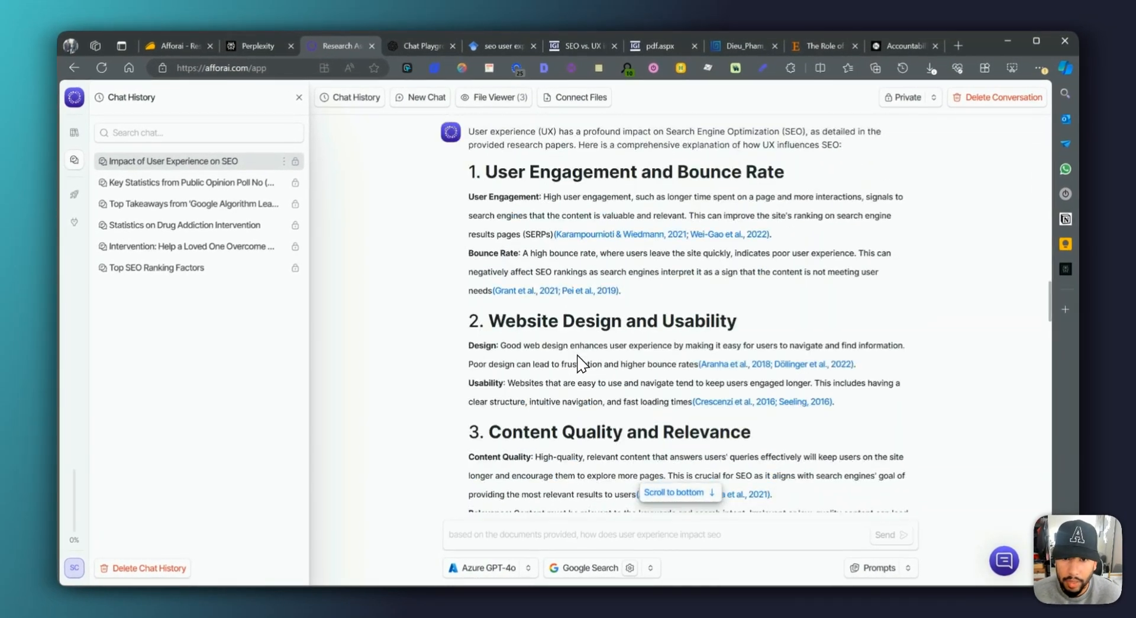
pyautogui.scroll(2, 578, 358)
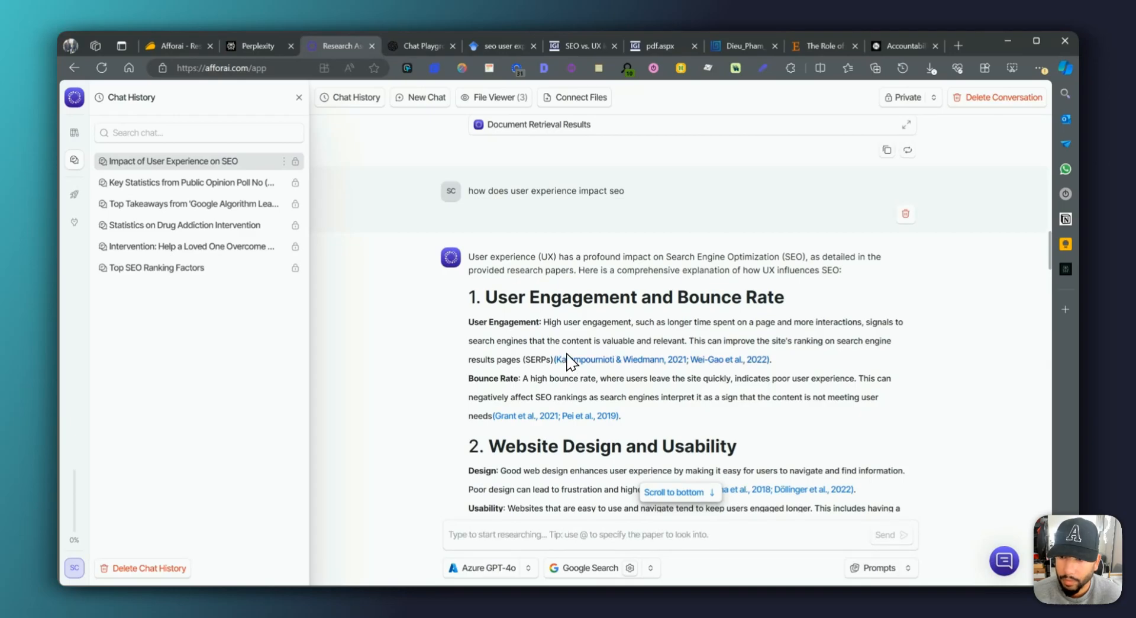
pyautogui.scroll(-8, 586, 375)
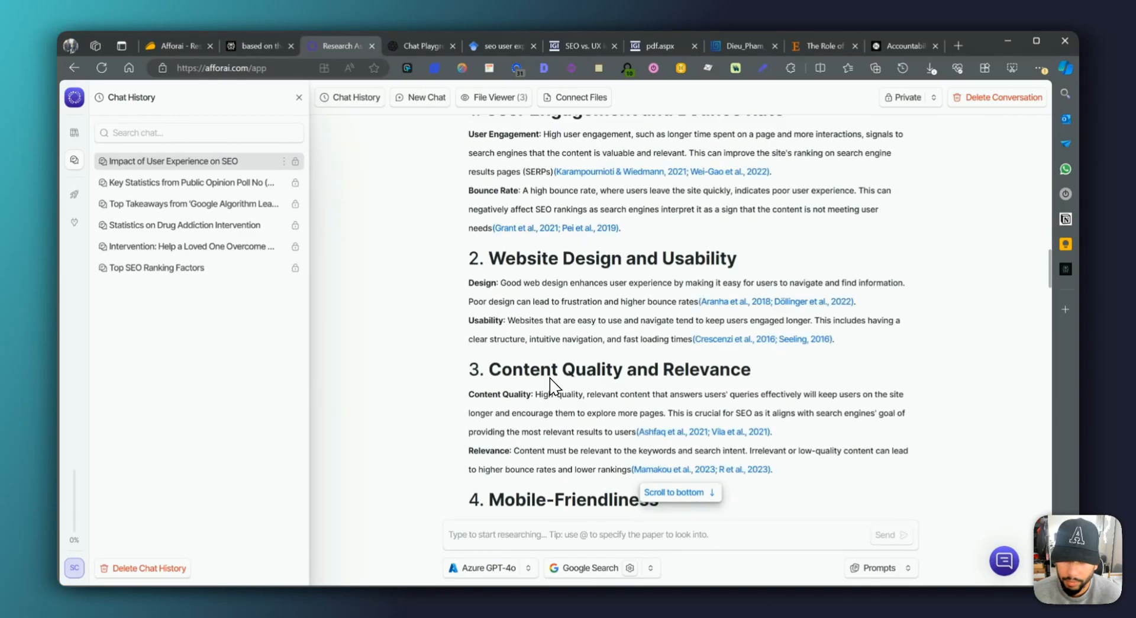
pyautogui.scroll(-5, 553, 388)
pyautogui.scroll(15, 568, 391)
pyautogui.scroll(5, 582, 396)
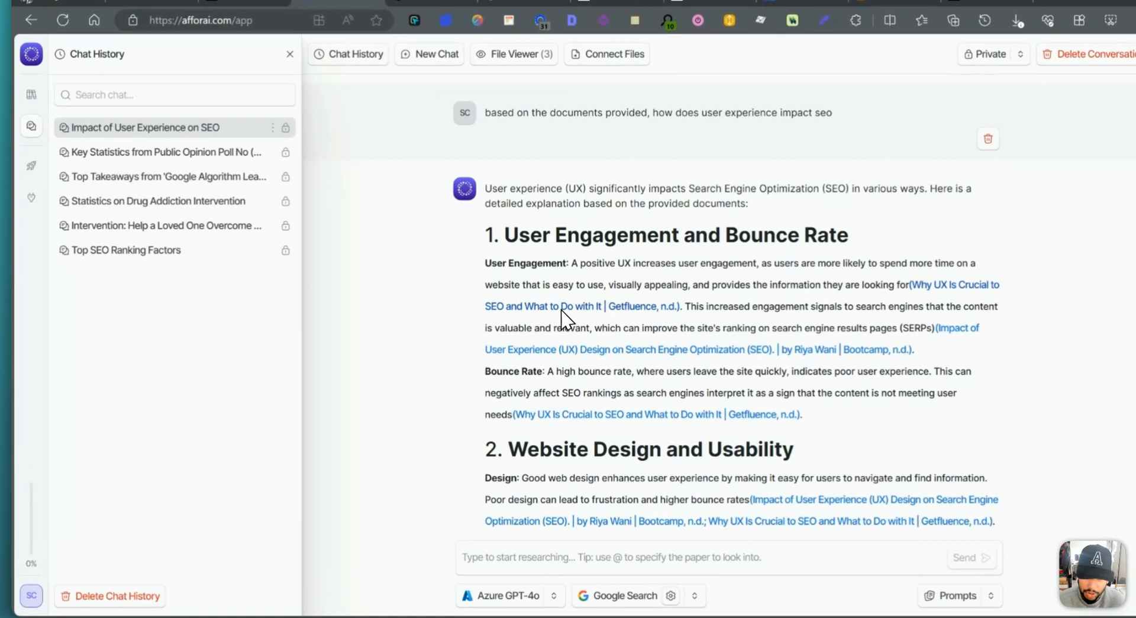
# Inspect the bibliography and source content of the Getfluence citation under User Engagement, and review the rest of the Google Search answer through the Conclusion
pyautogui.click(619, 317)
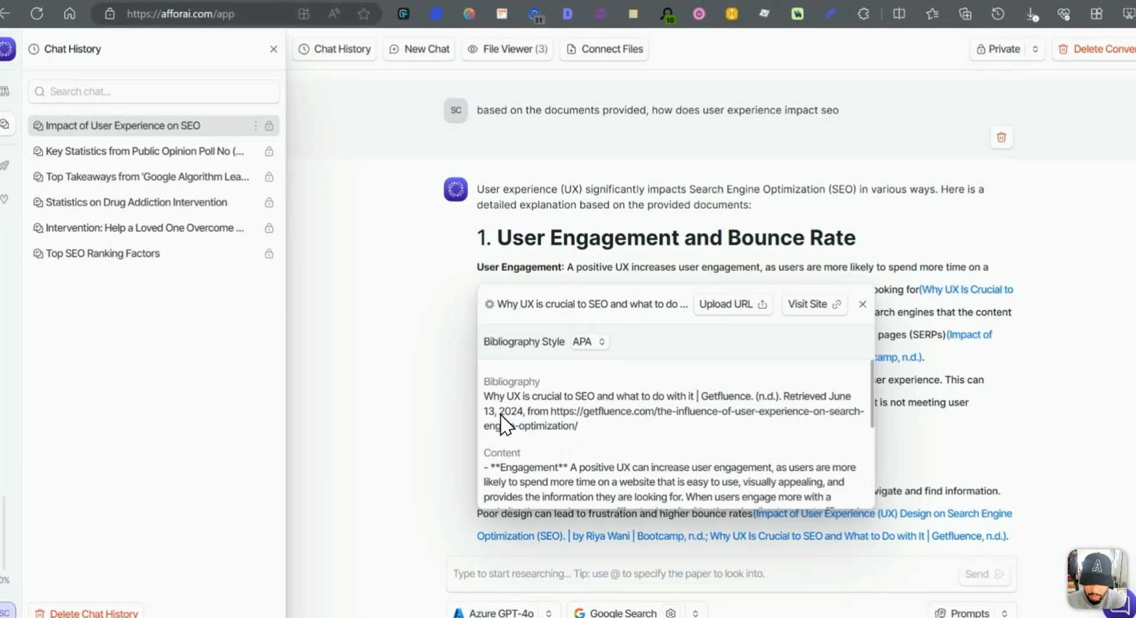
pyautogui.moveTo(598, 425); pyautogui.dragTo(482, 302)
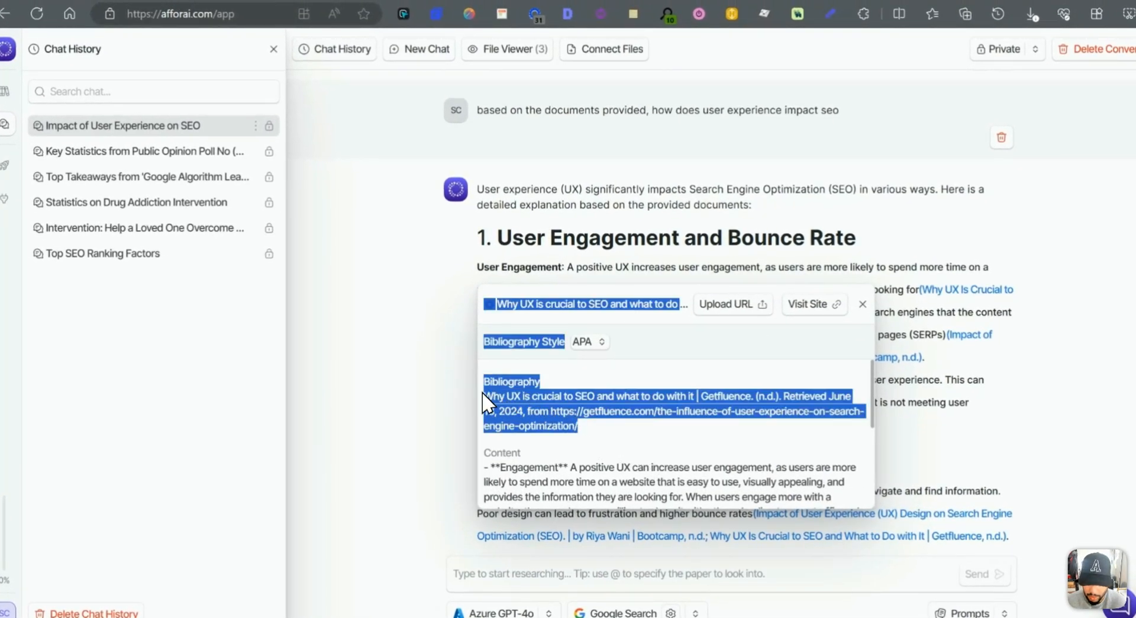
pyautogui.click(609, 432)
pyautogui.scroll(-5, 612, 437)
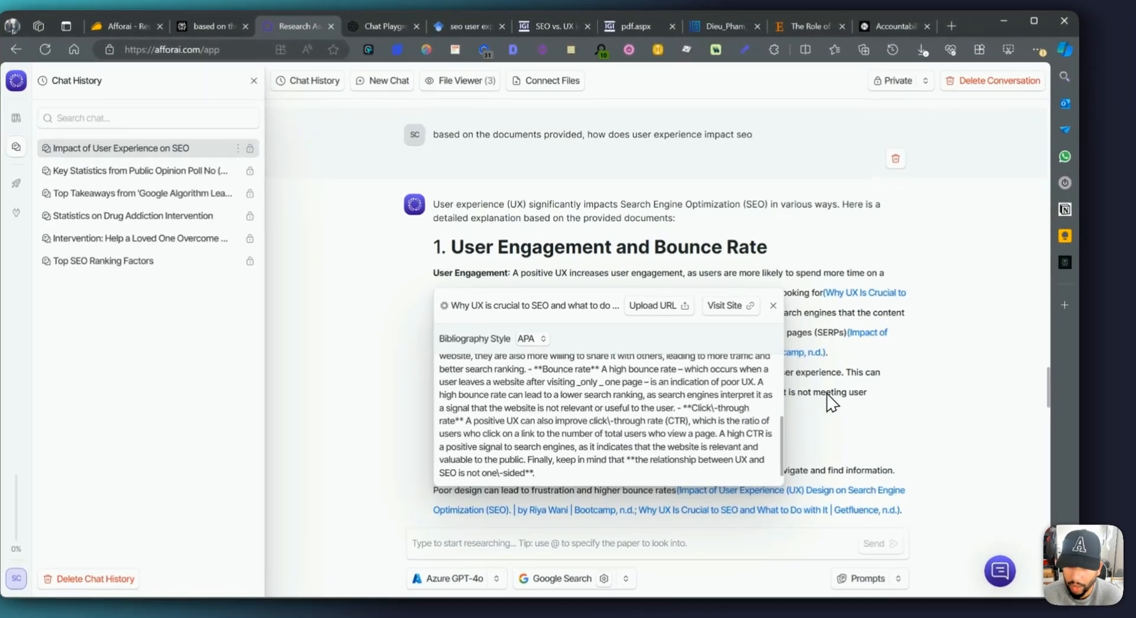
pyautogui.click(832, 403)
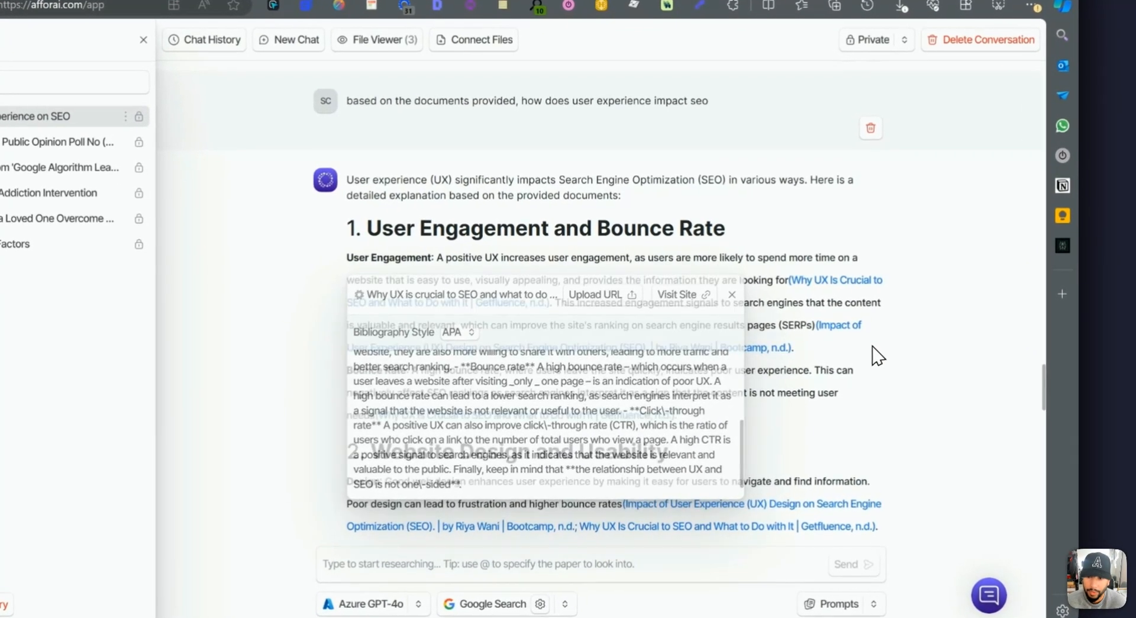
pyautogui.scroll(-6, 515, 468)
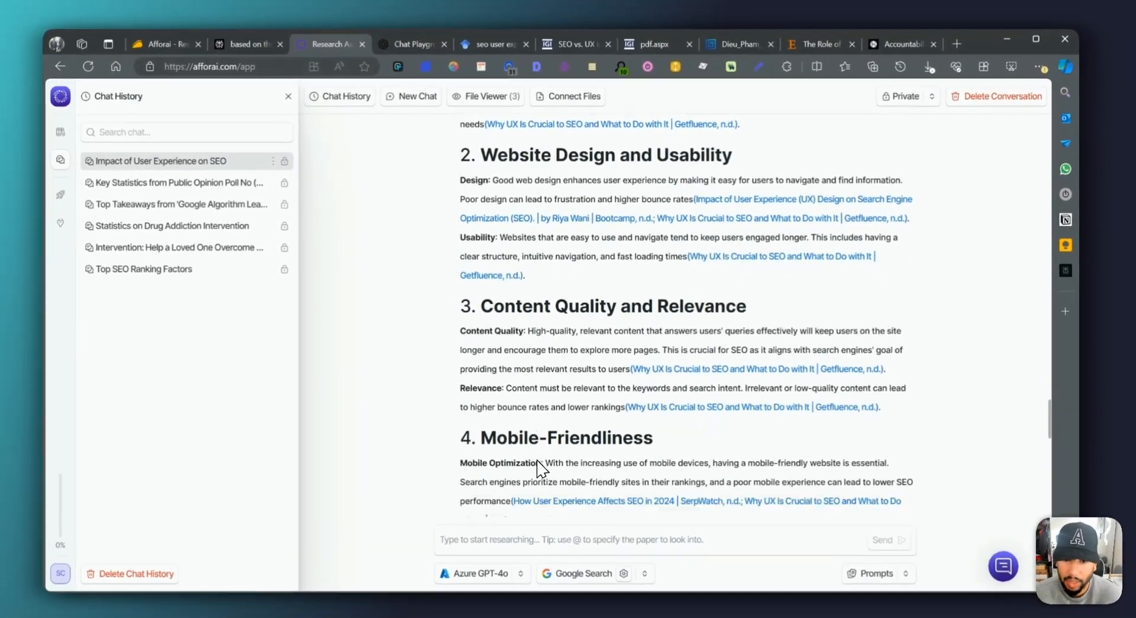
pyautogui.scroll(-10, 539, 468)
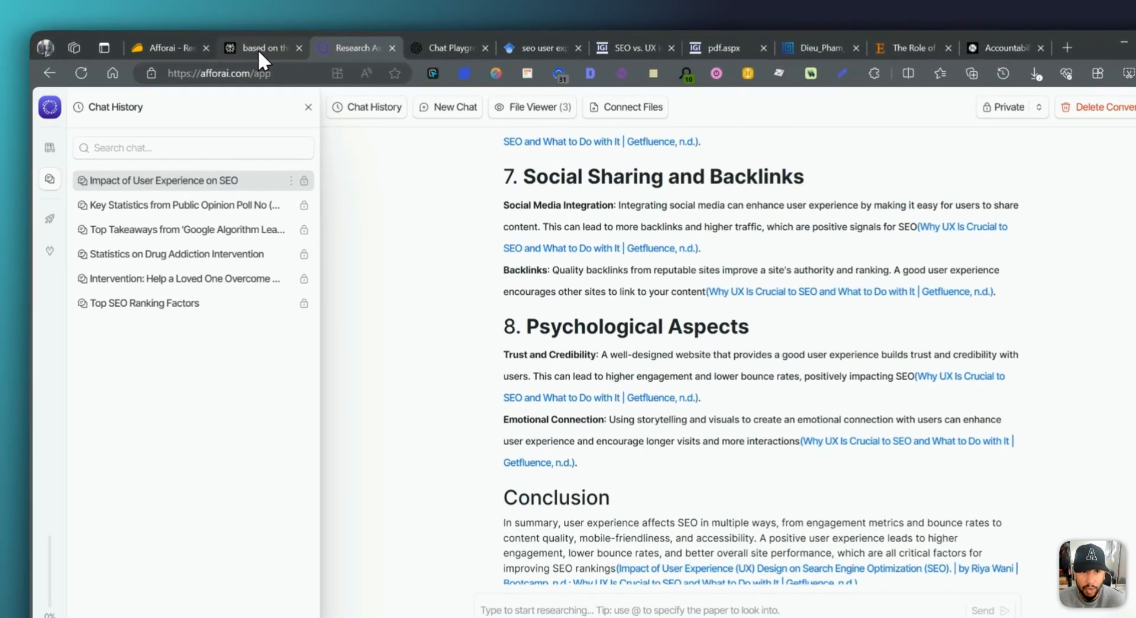
# Switch to Perplexity and review its answer on how user experience impacts SEO, including its sources, numbered points and summary
pyautogui.click(254, 46)
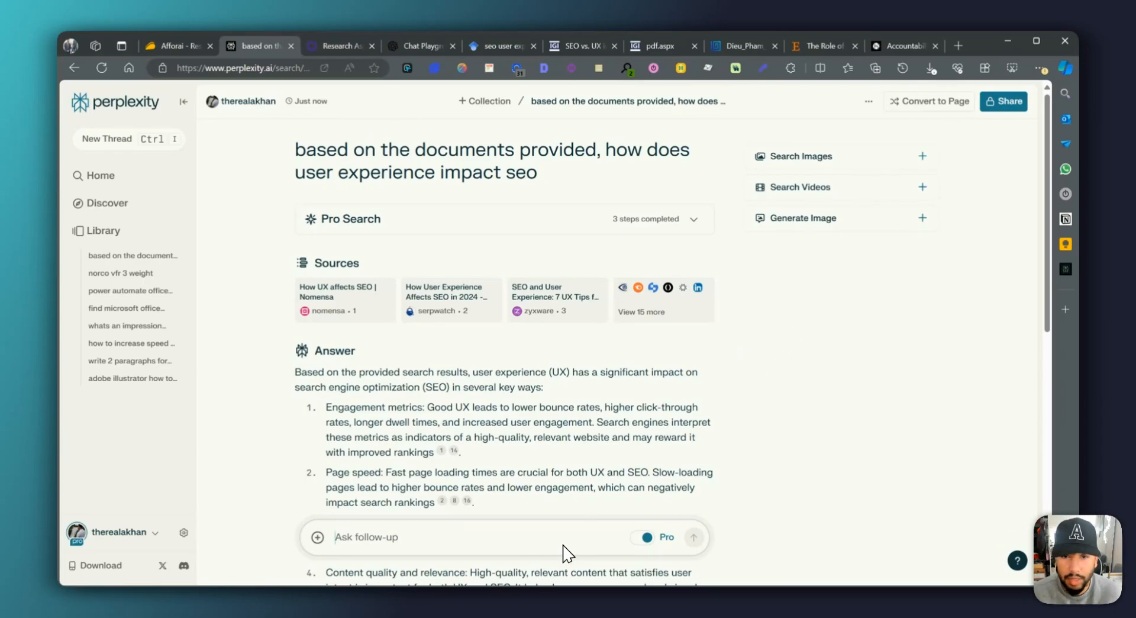
pyautogui.scroll(-2, 503, 461)
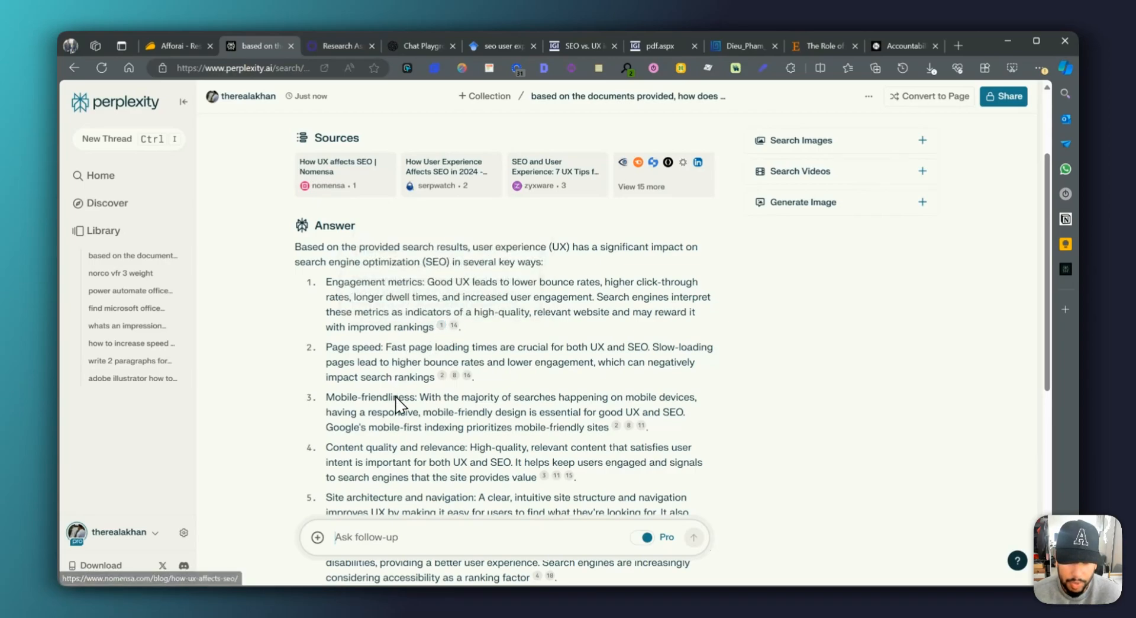
pyautogui.scroll(-6, 398, 396)
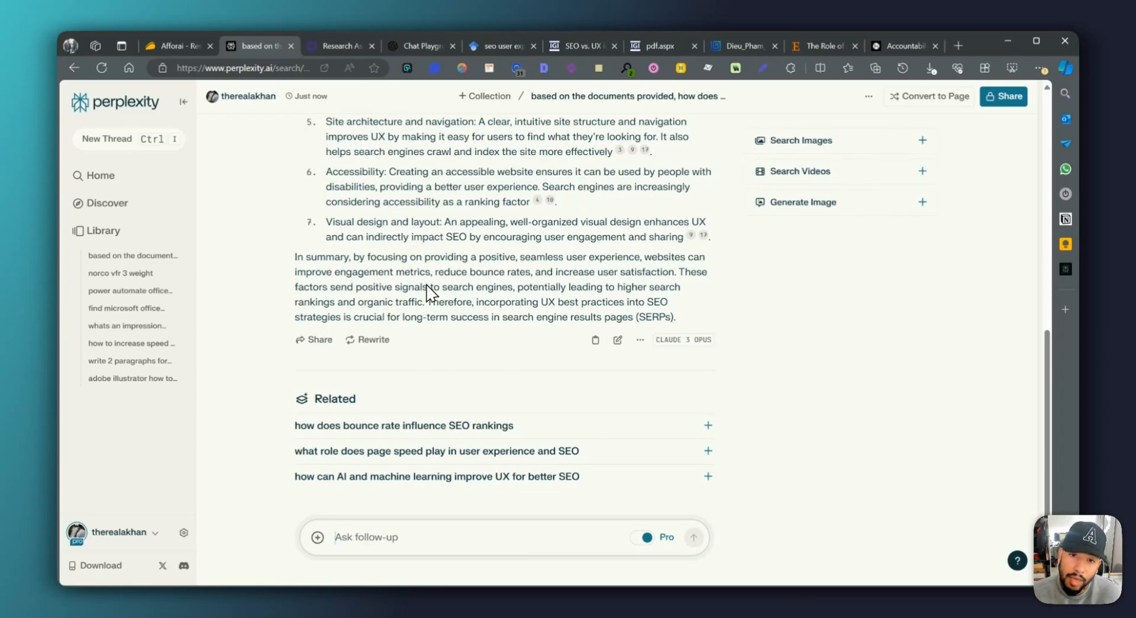
pyautogui.scroll(6, 422, 275)
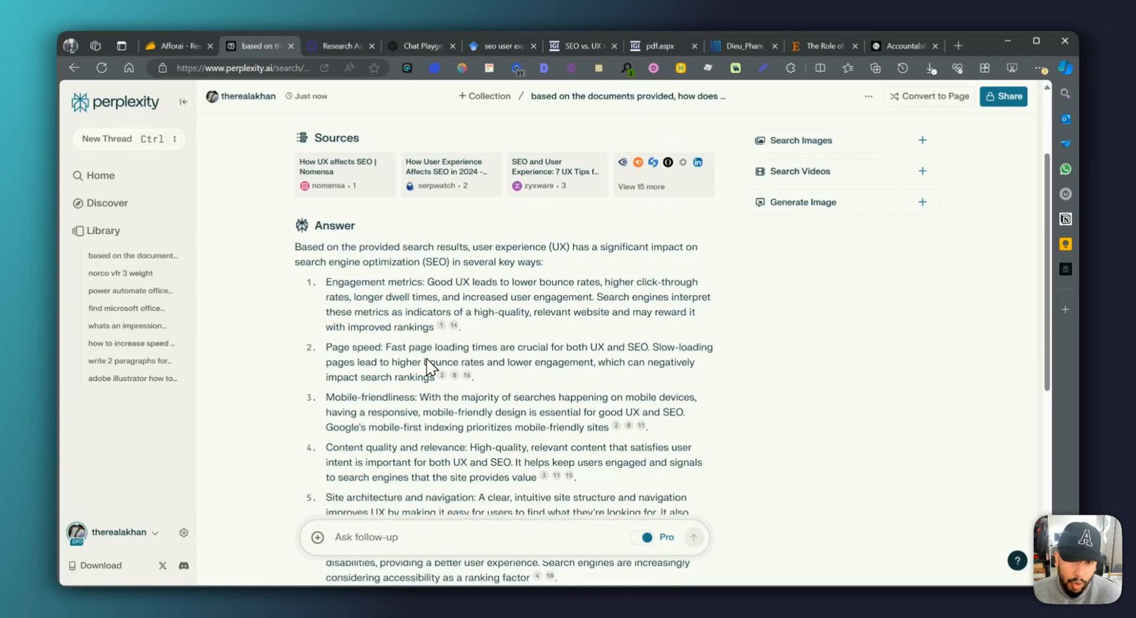